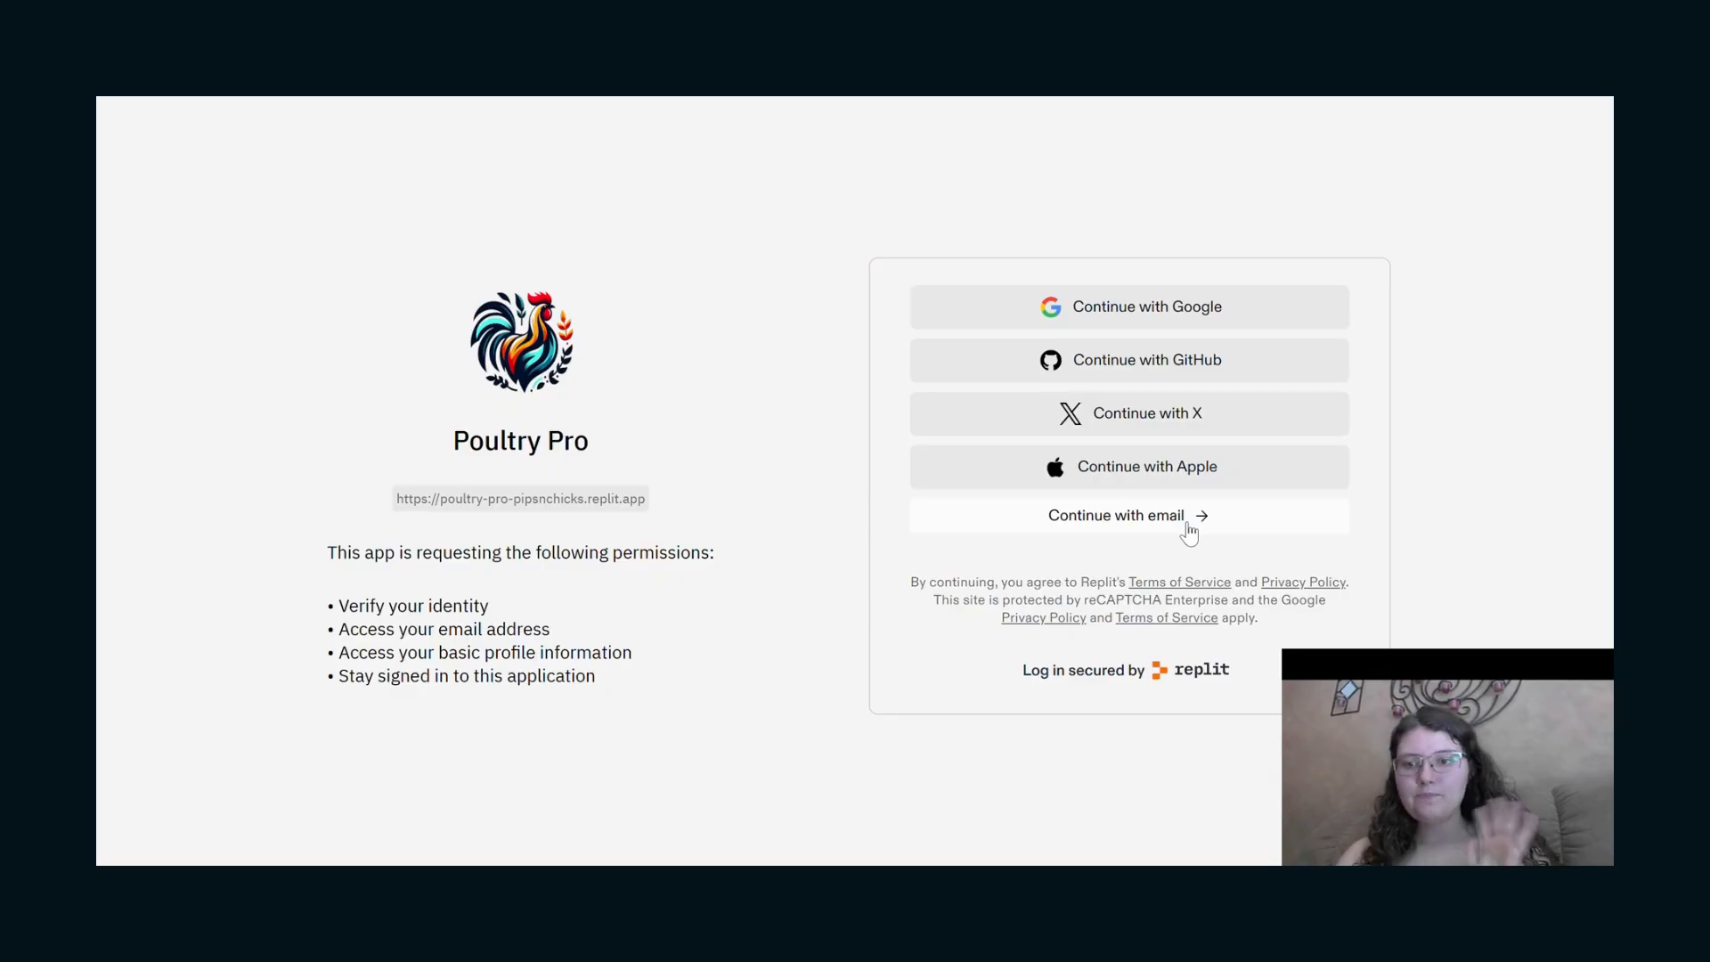
# Choose Google as the sign-in method for Poultry Pro and start entering the account details.
pyautogui.click(1209, 305)
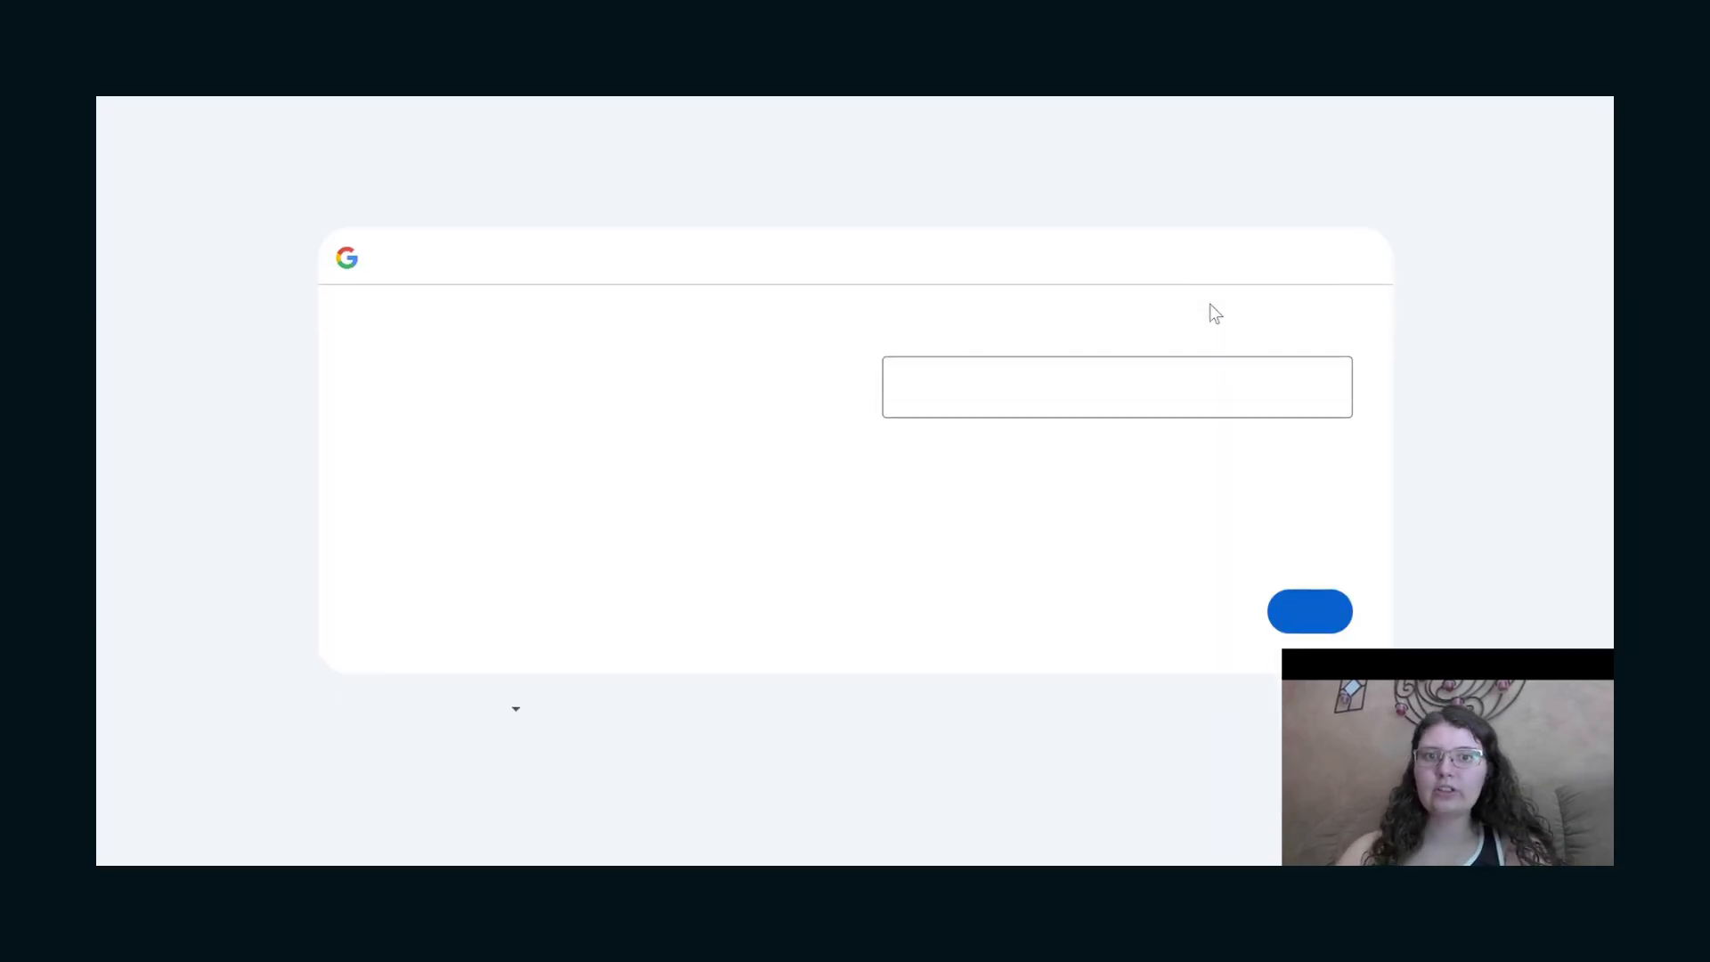
pyautogui.click(1123, 391)
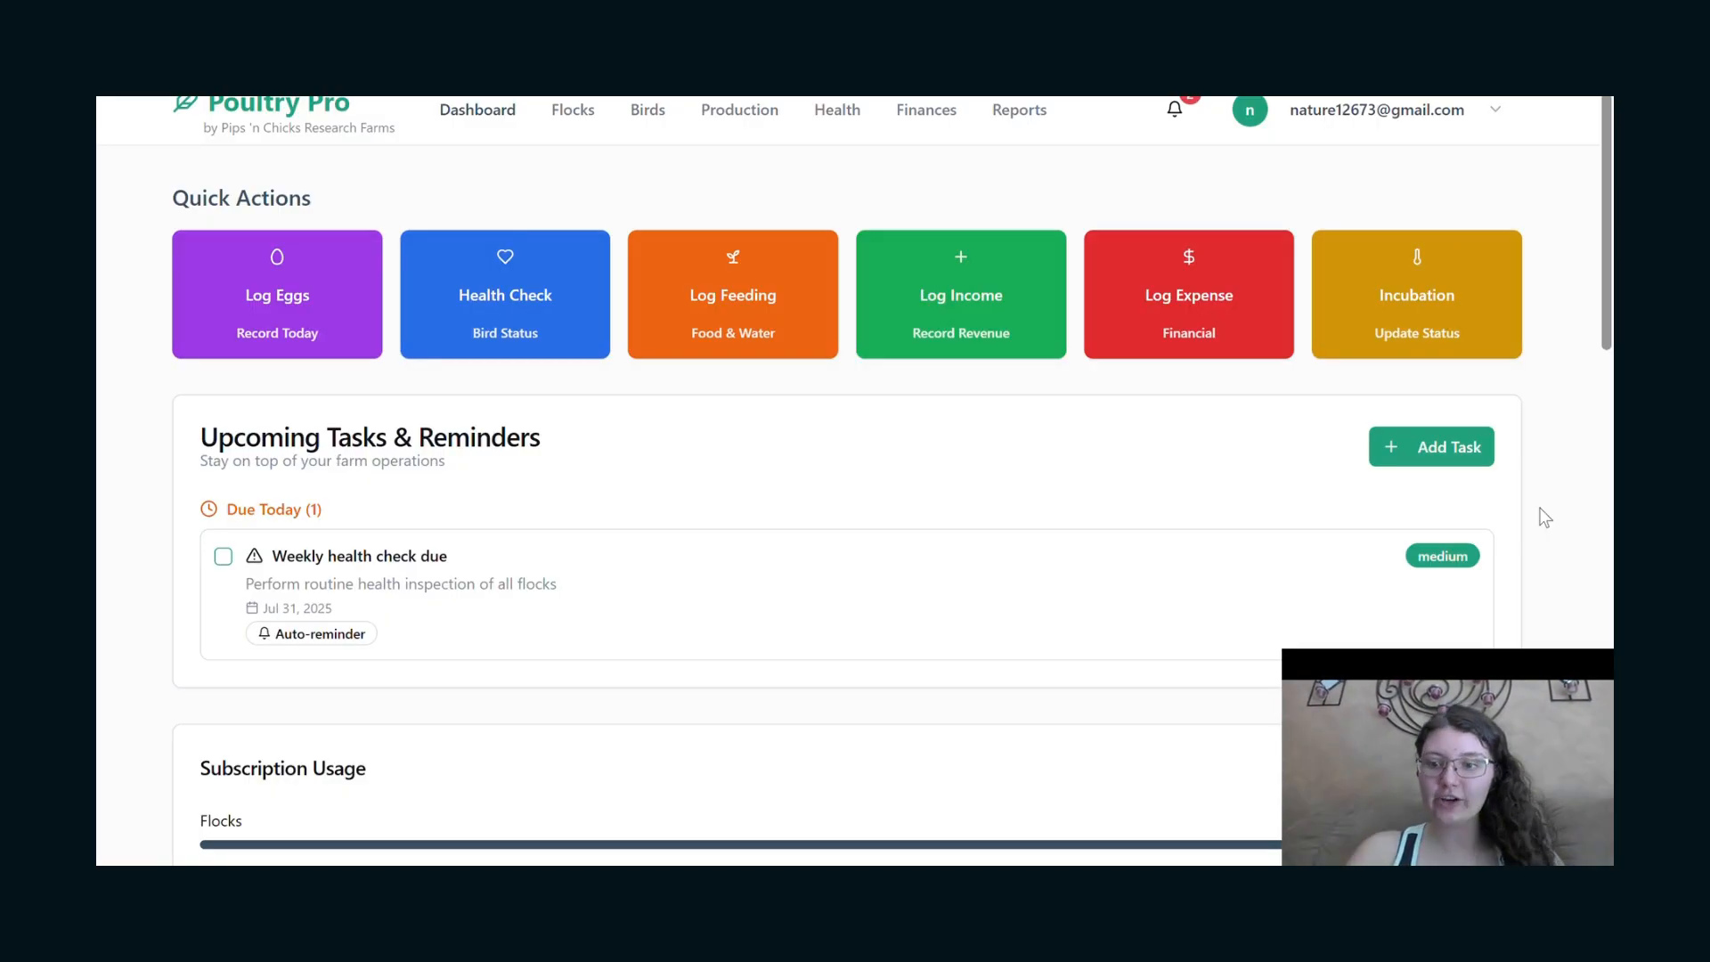
# Look over the dashboard's tasks, subscription usage, daily overview, egg production, incubation, financial and farm health sections.
pyautogui.scroll(-5, 1545, 517)
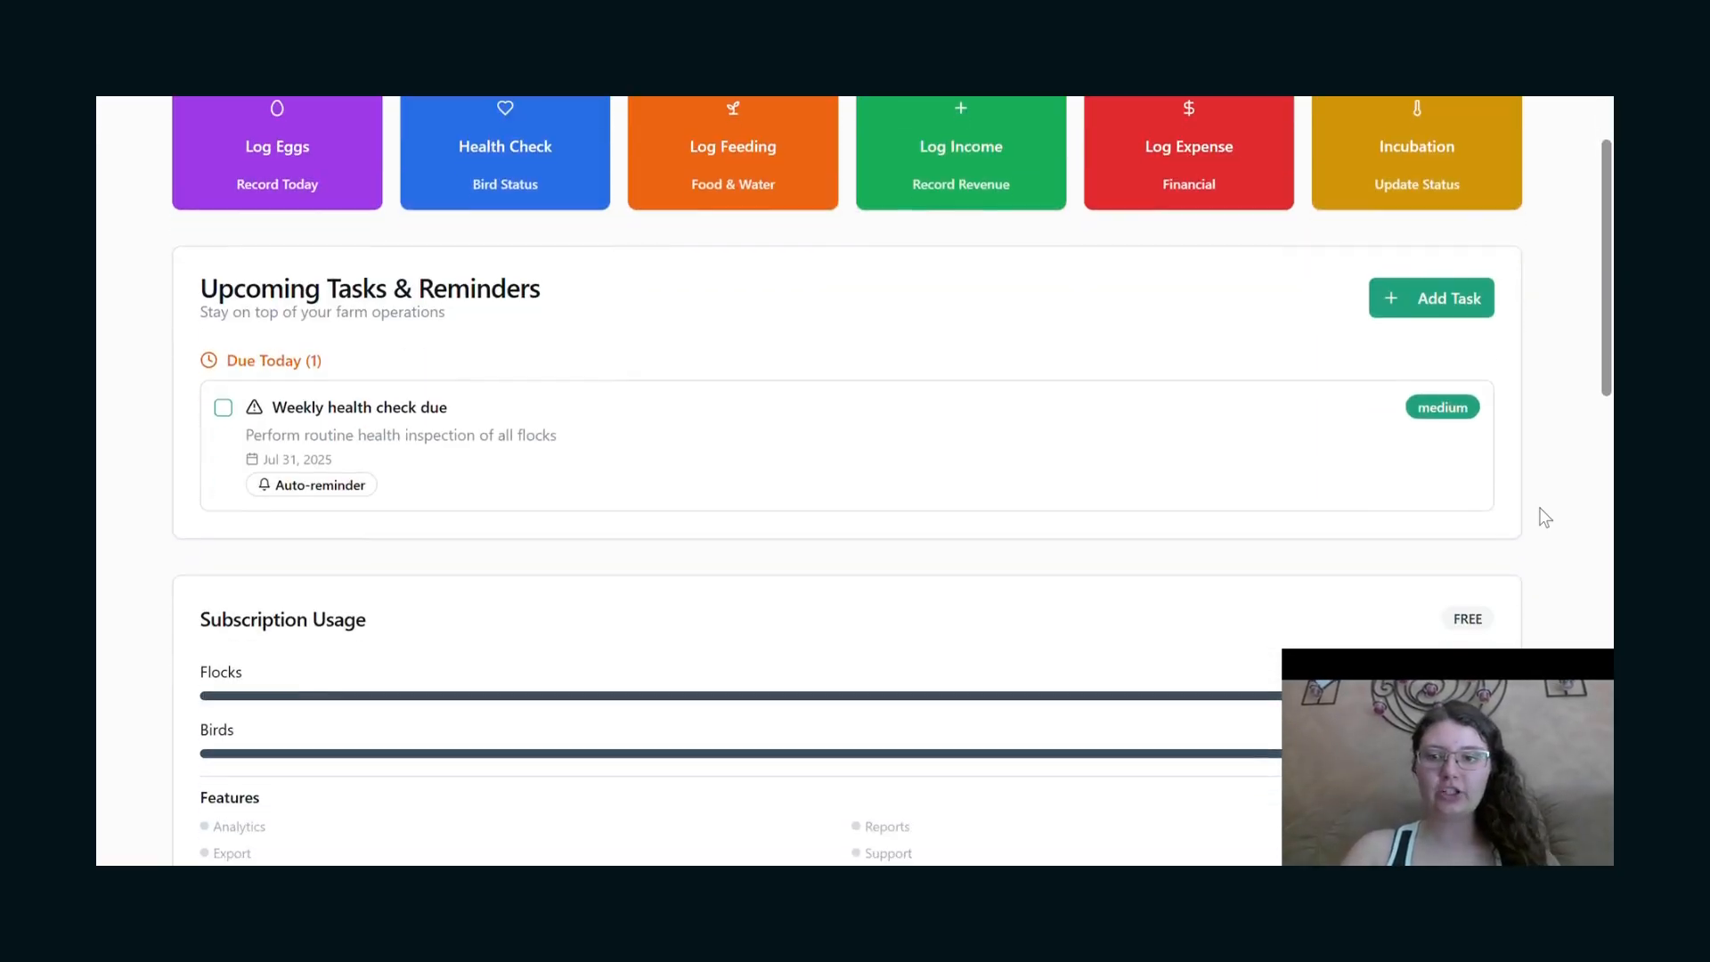
pyautogui.scroll(-8, 1545, 517)
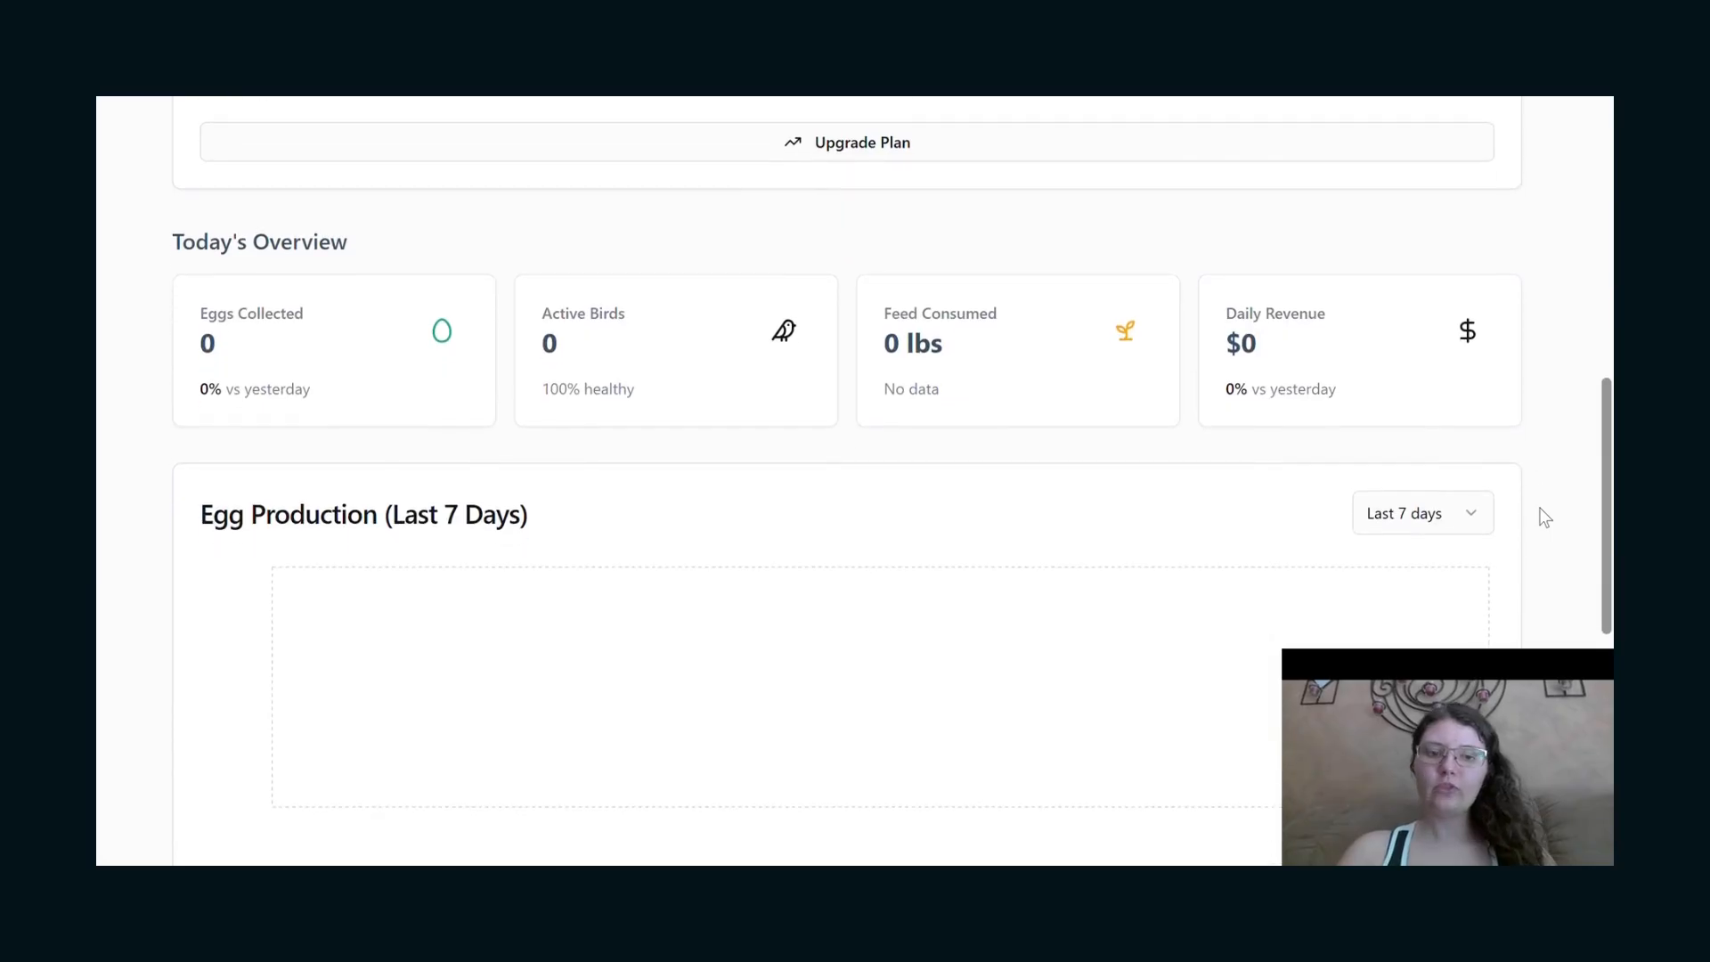
pyautogui.scroll(-5, 1545, 517)
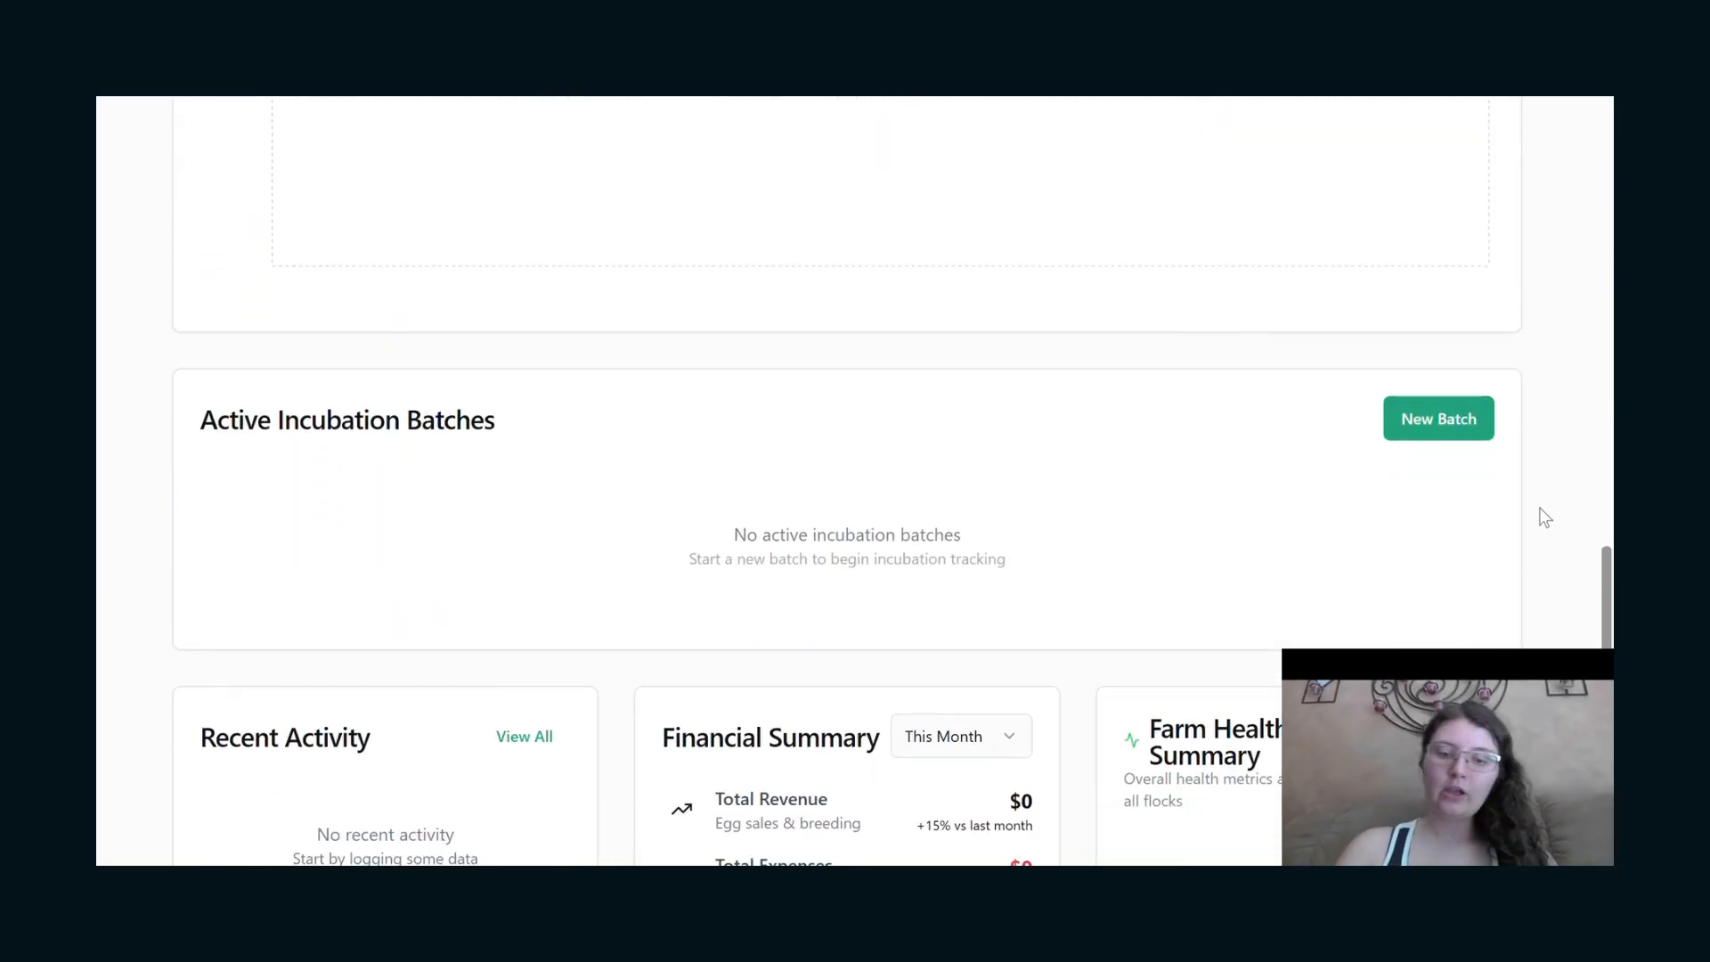
pyautogui.scroll(-1, 1545, 517)
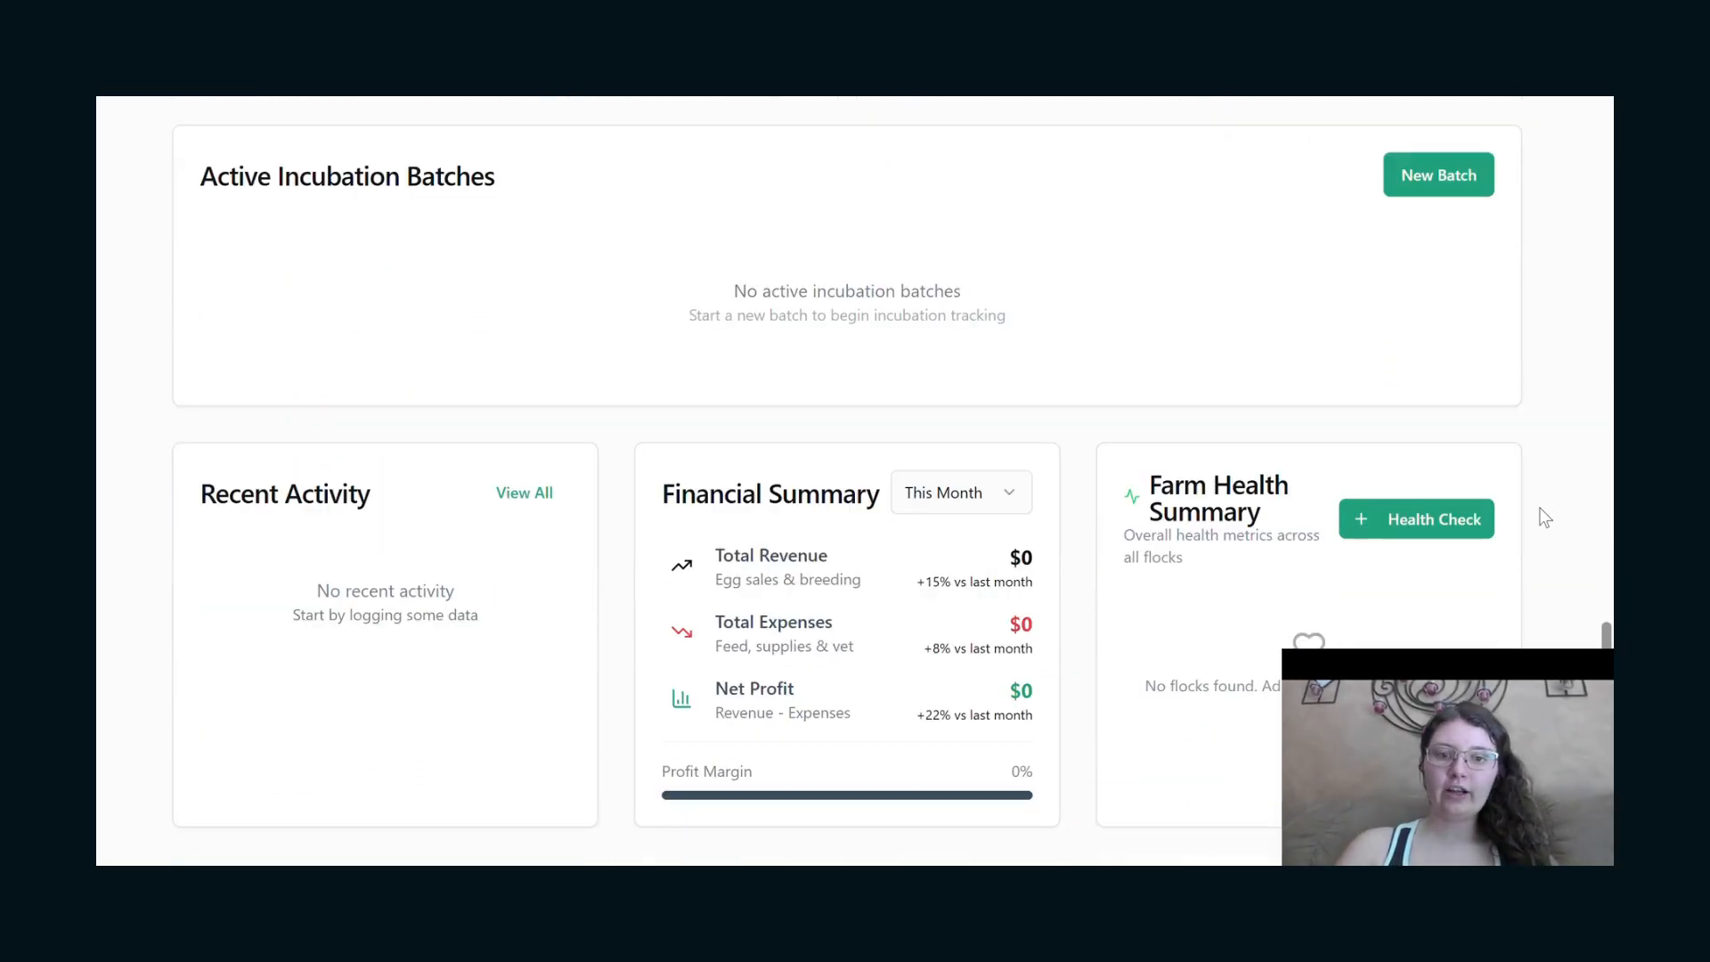
pyautogui.scroll(11, 1545, 517)
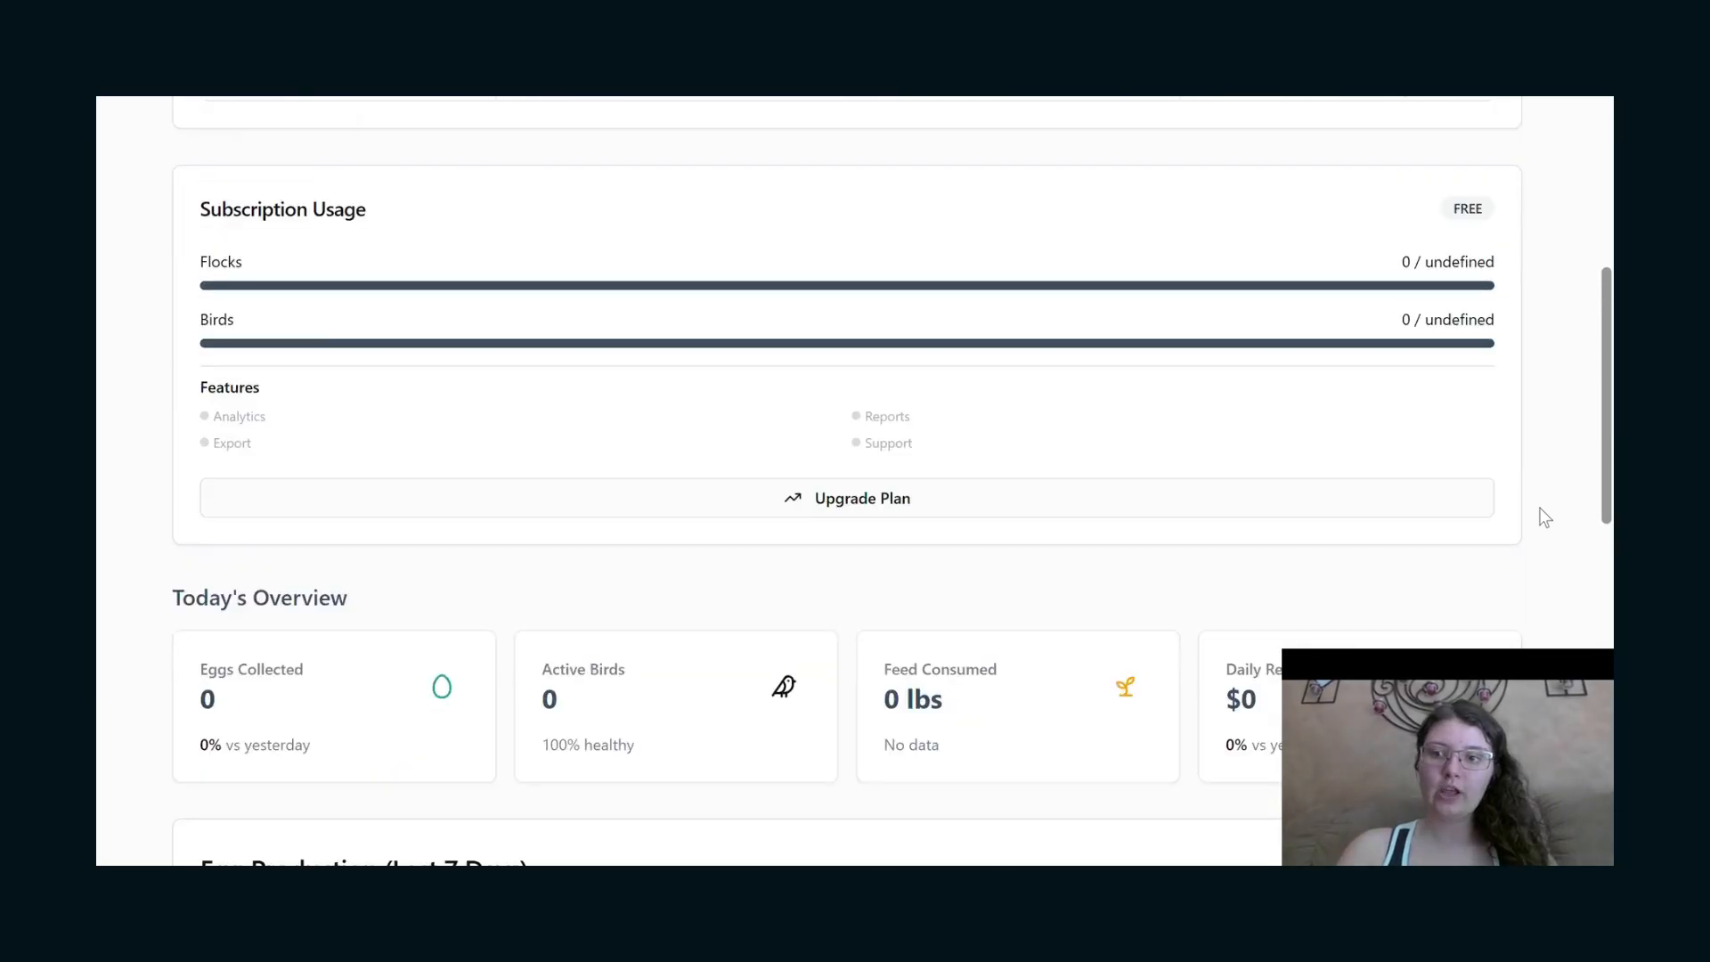
pyautogui.scroll(5, 1544, 518)
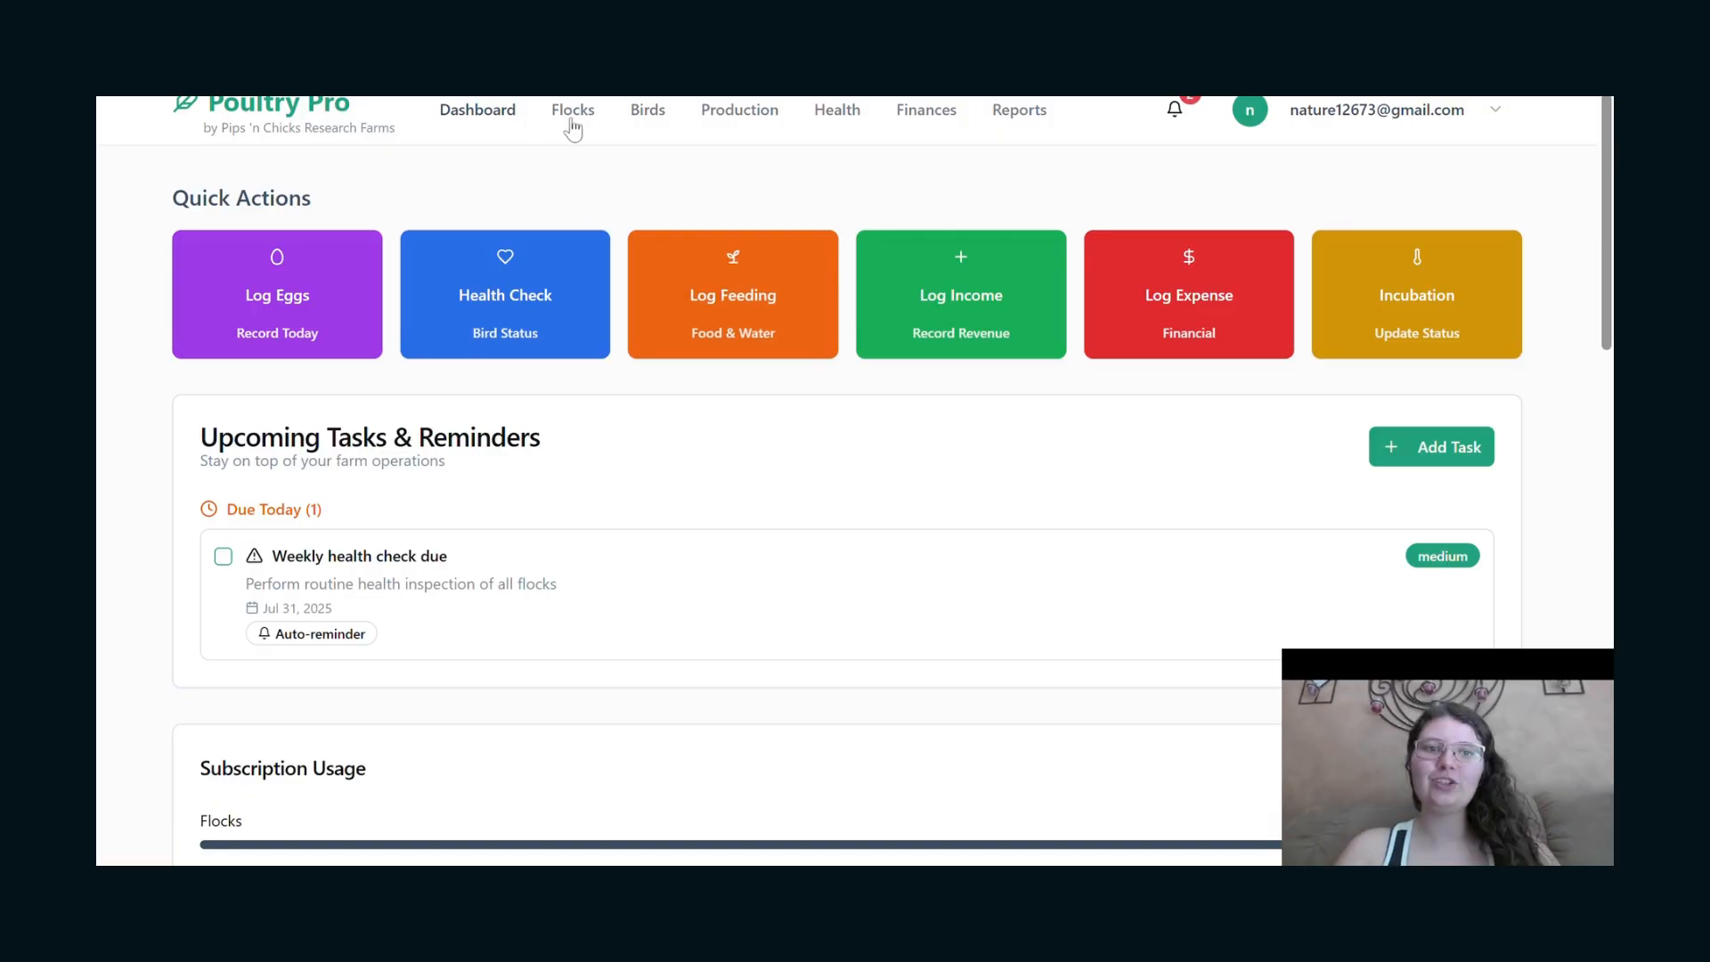
# Open the Flocks page and check the subscription plan in the account details.
pyautogui.click(572, 120)
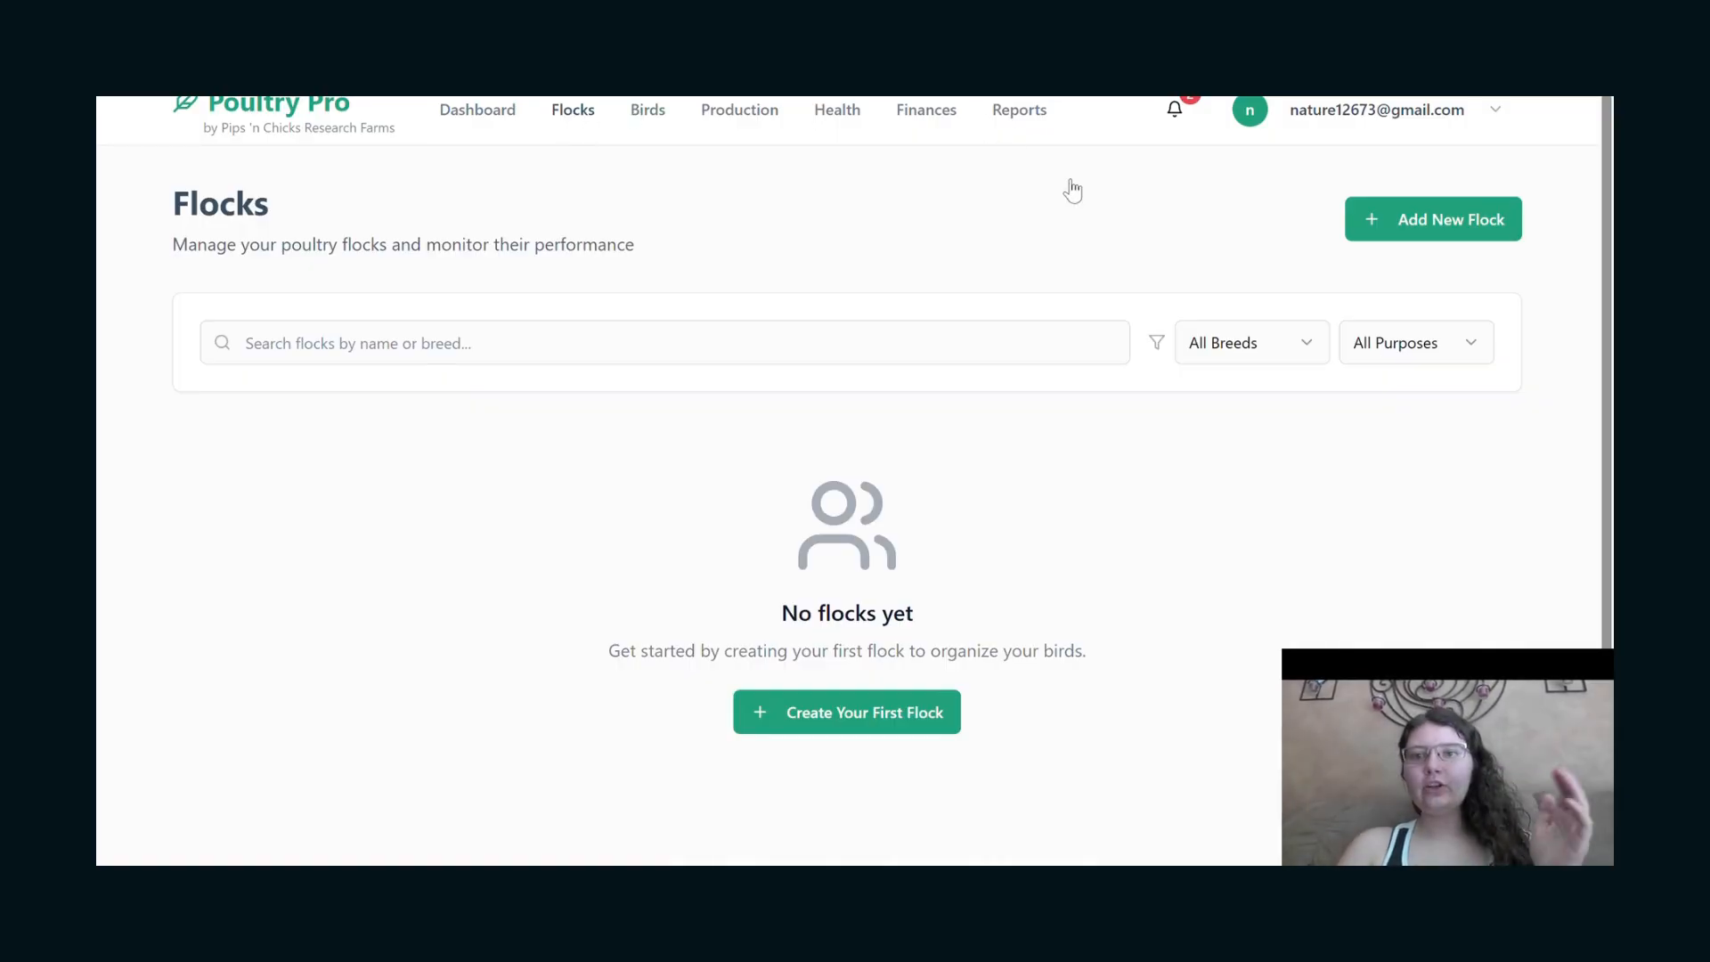
pyautogui.click(1315, 129)
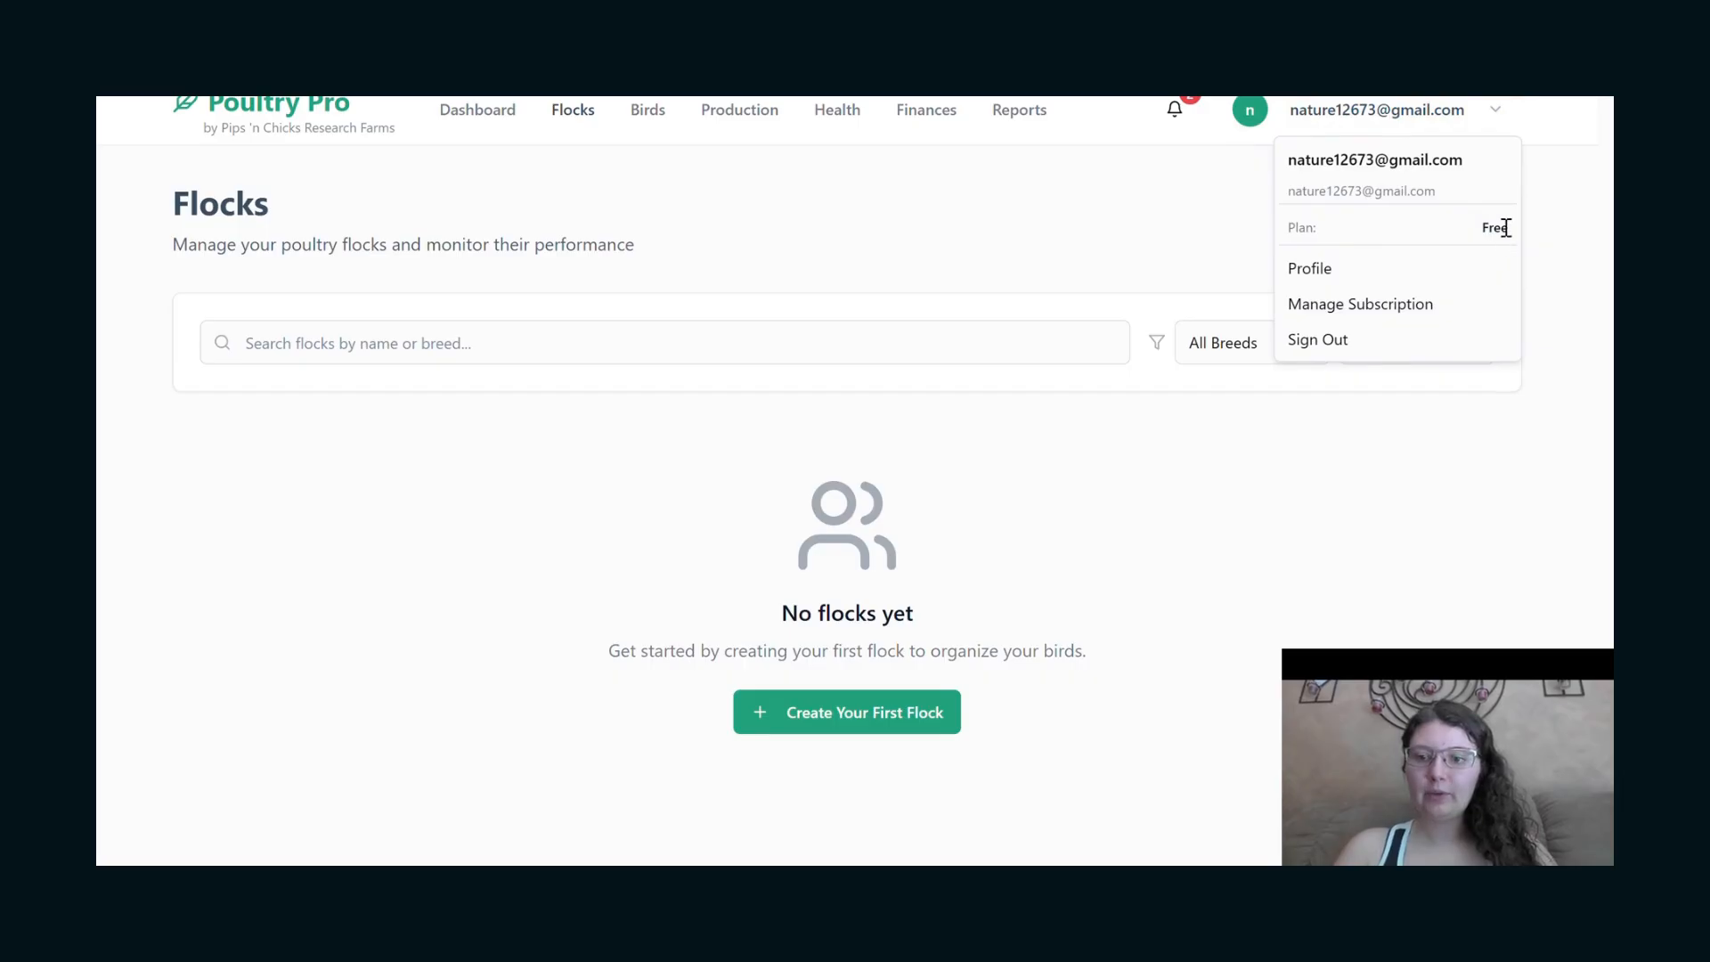
pyautogui.click(973, 614)
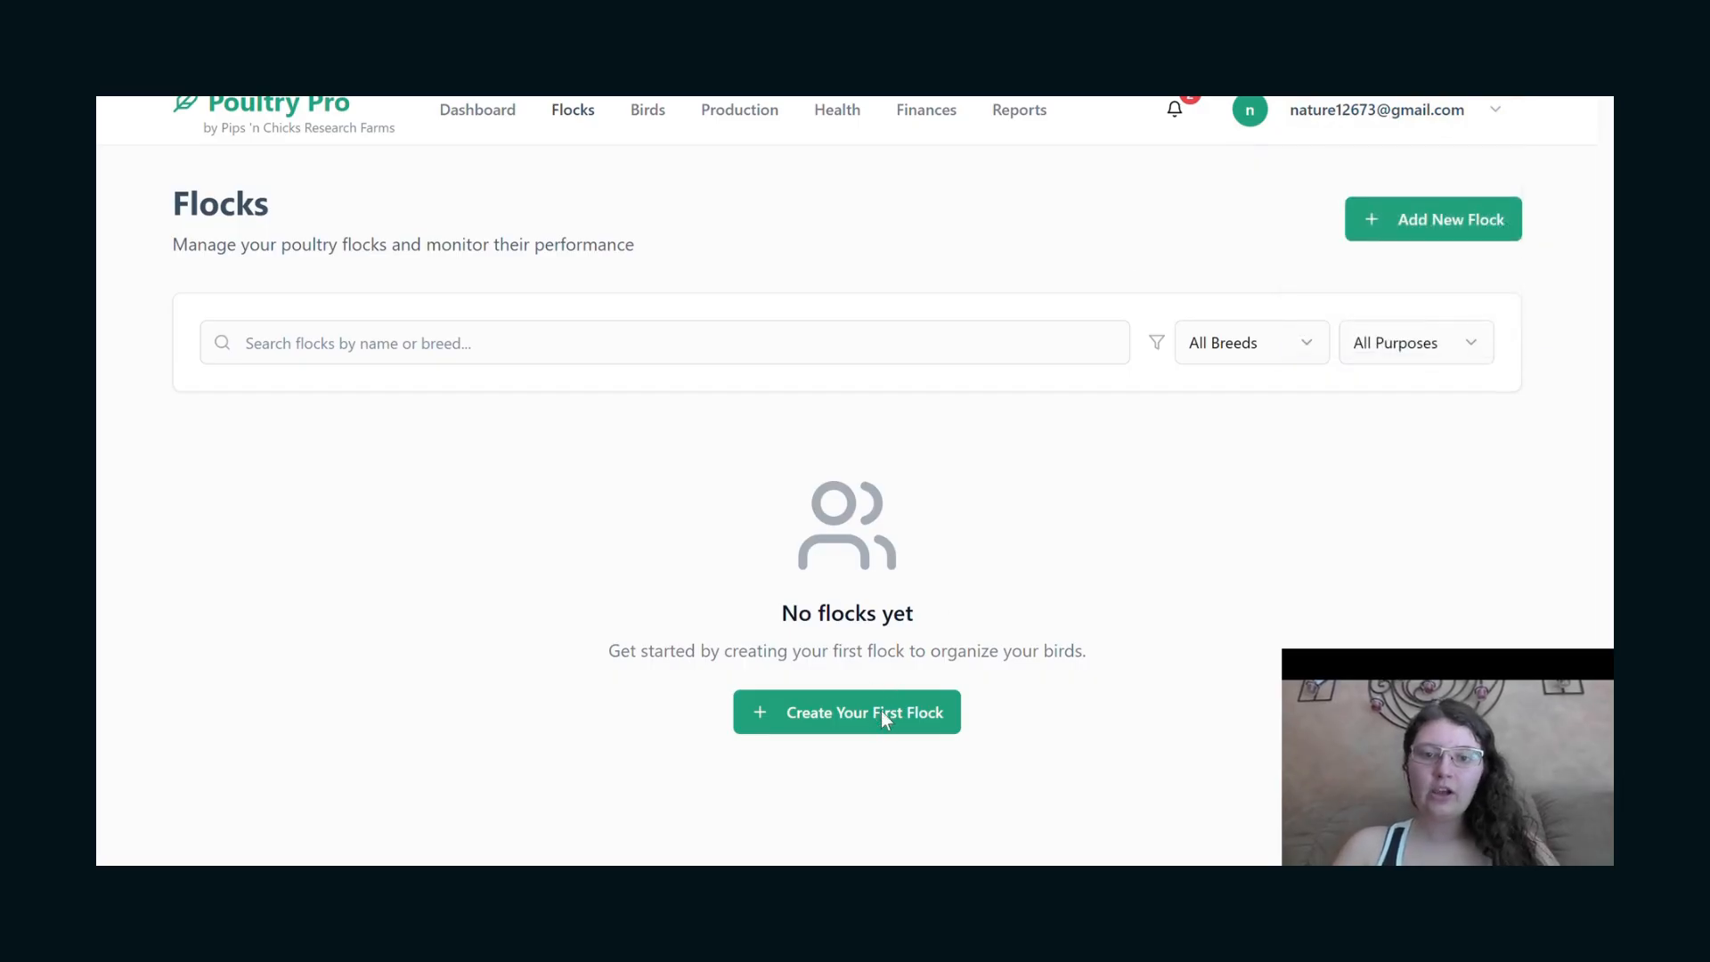
# Start a first flock named "Test 1" with "Leghorns" as its primary breed.
pyautogui.click(882, 714)
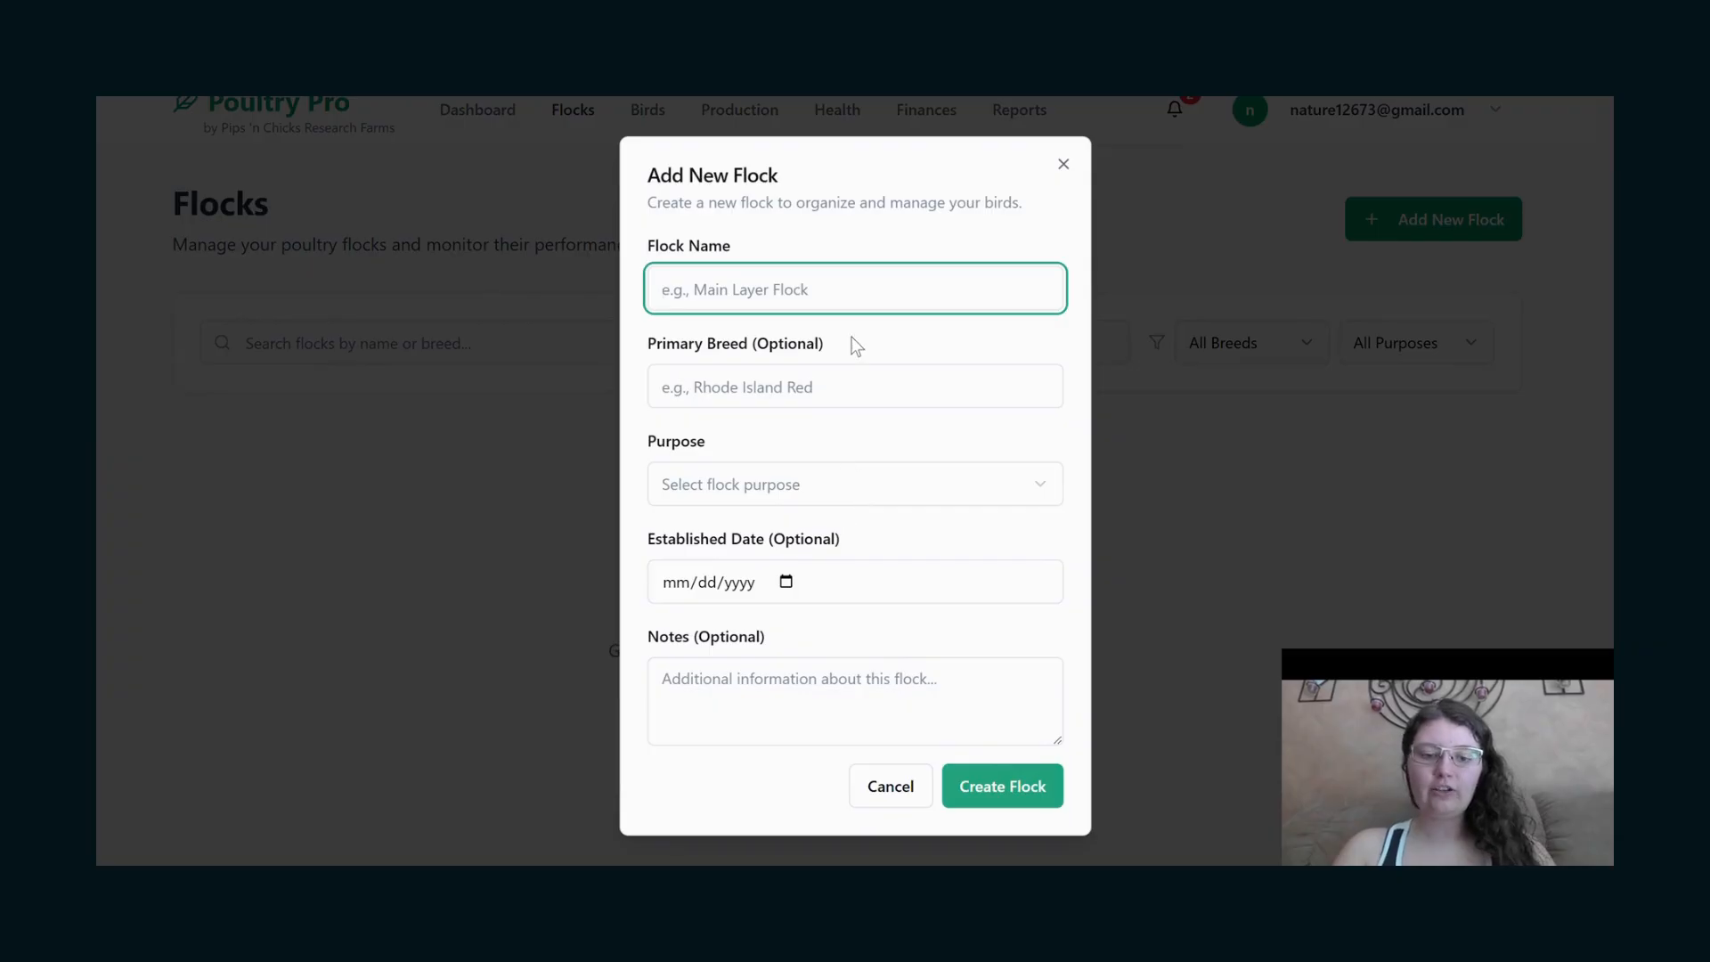
pyautogui.write('Test 1')
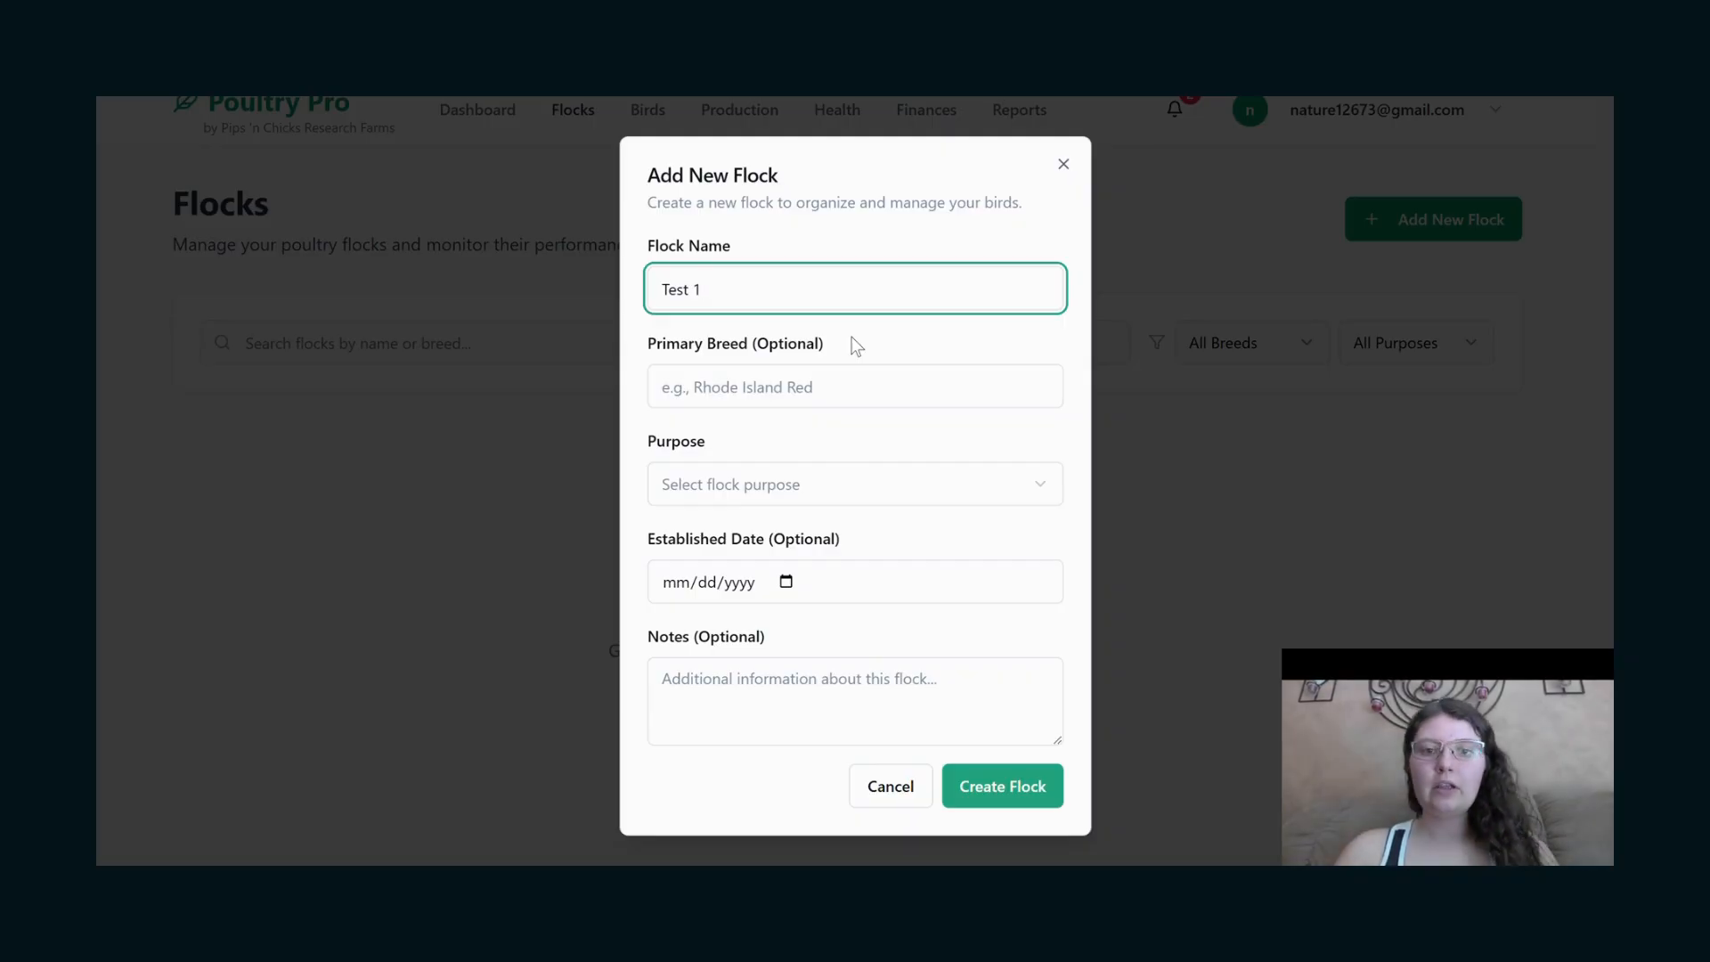
pyautogui.click(844, 381)
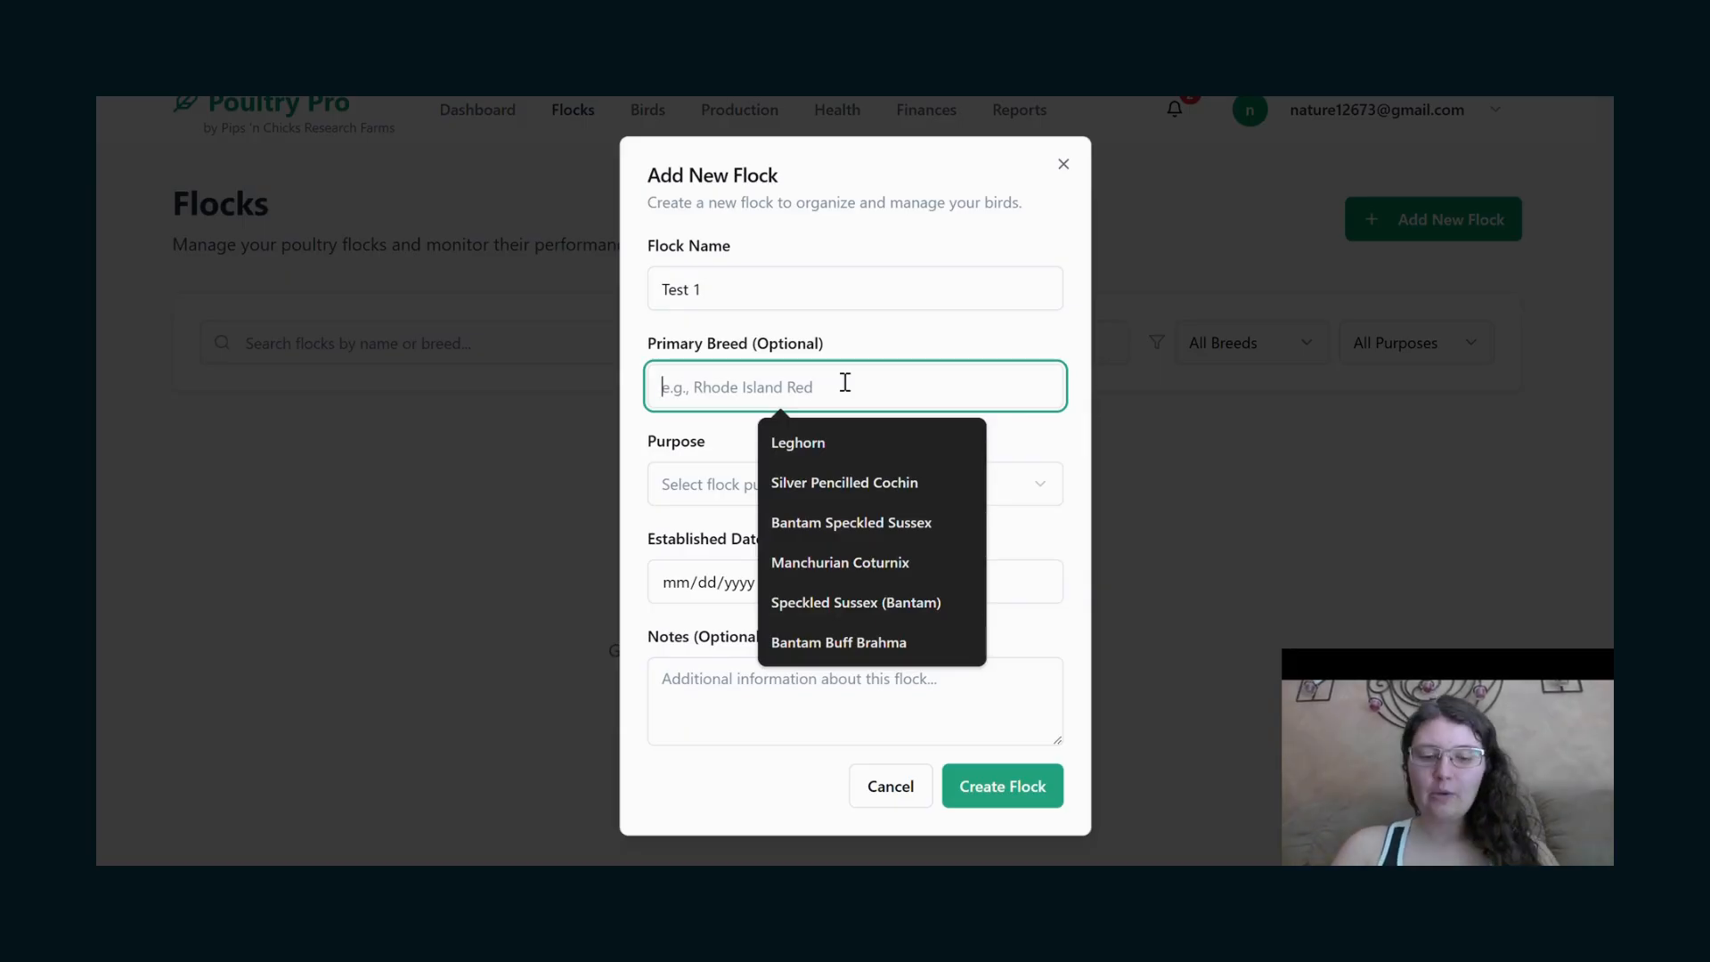
pyautogui.write('Leghorns')
pyautogui.press('Tab')
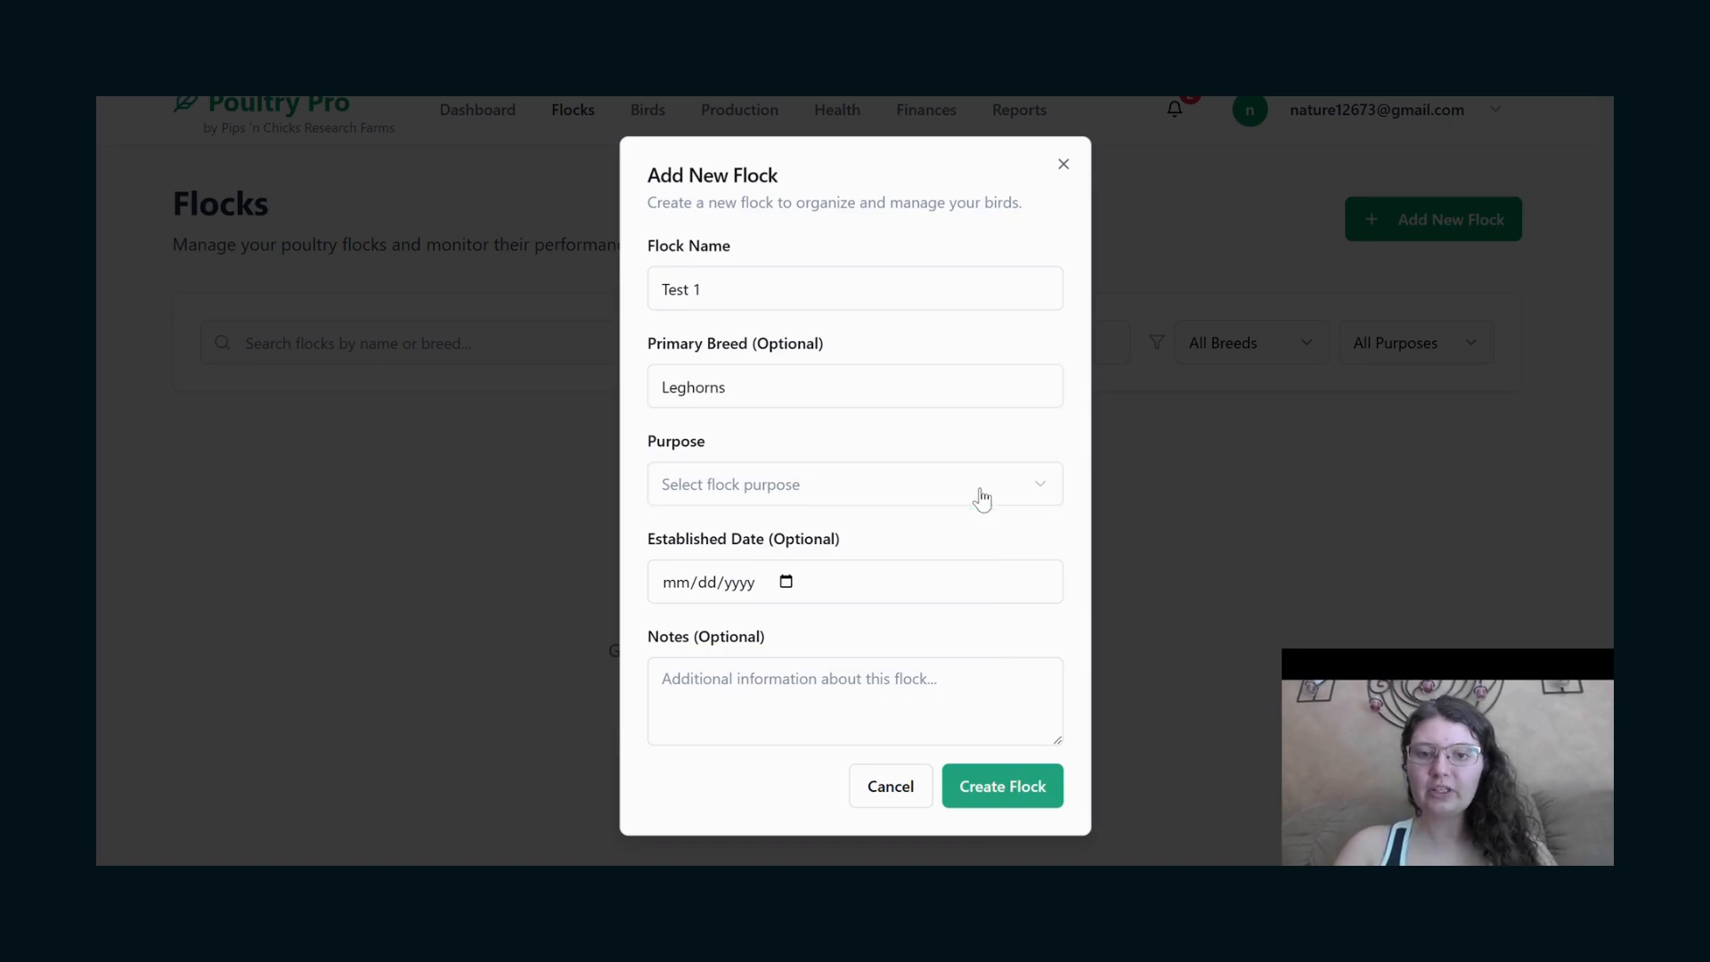
# Set the flock's purpose to Egg Layers and its established date to 07/30/2025, and create the flock.
pyautogui.click(905, 492)
pyautogui.click(915, 535)
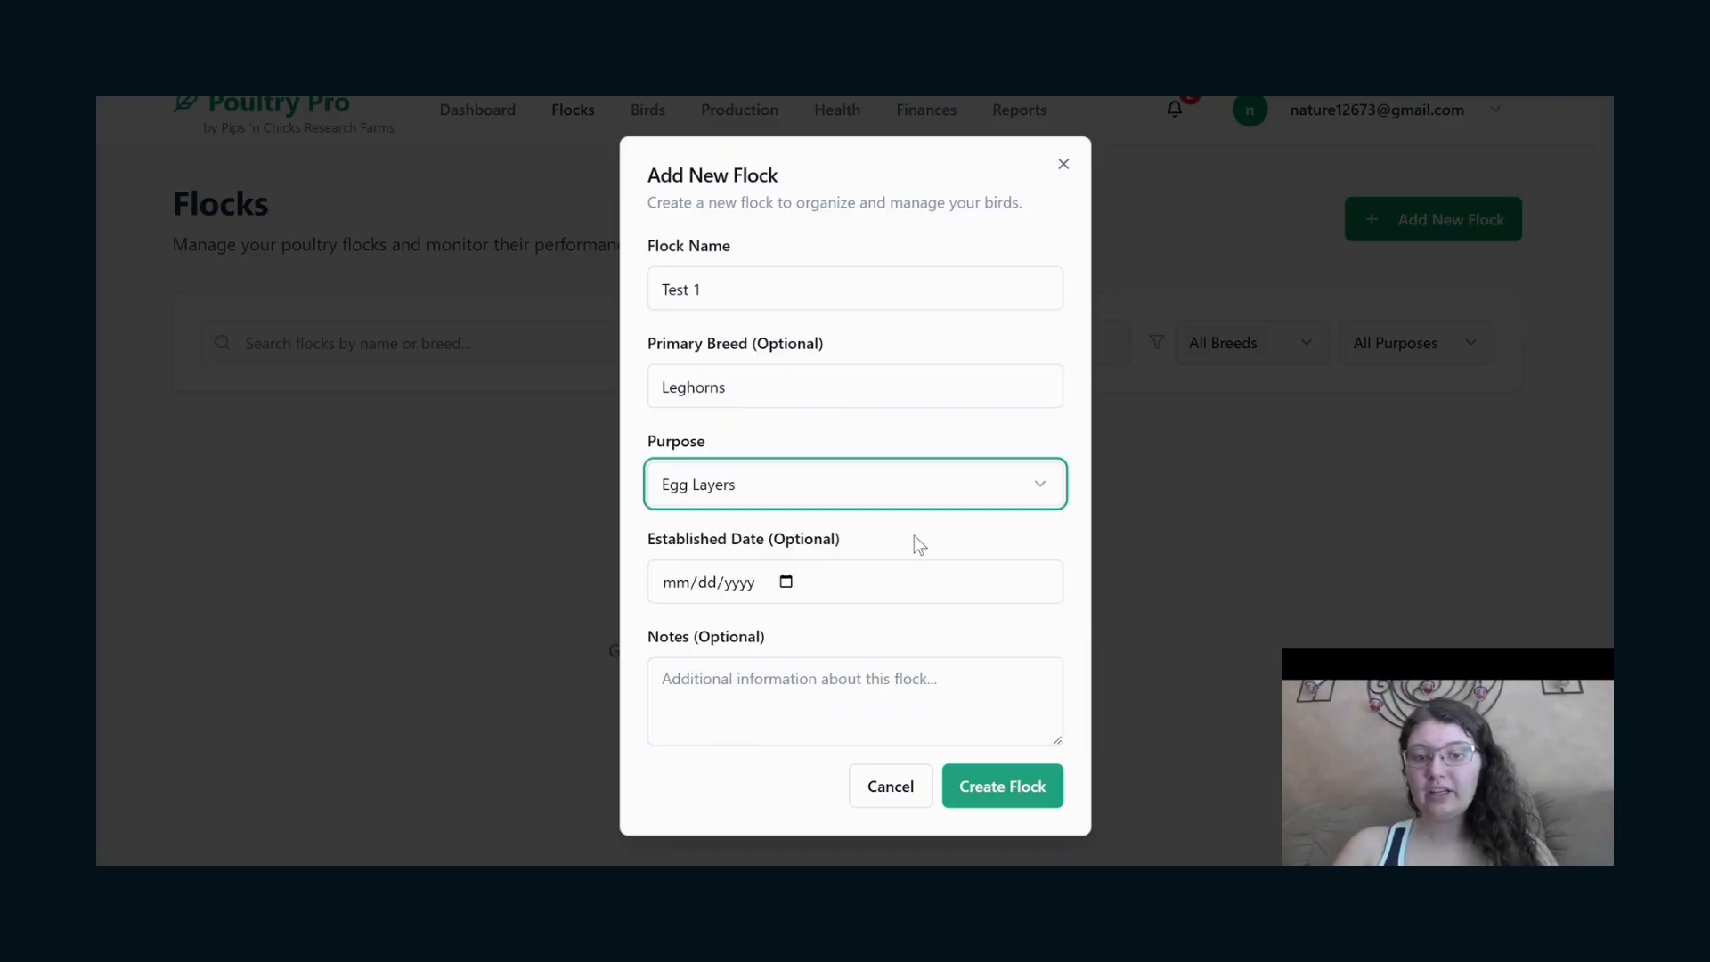
pyautogui.click(789, 582)
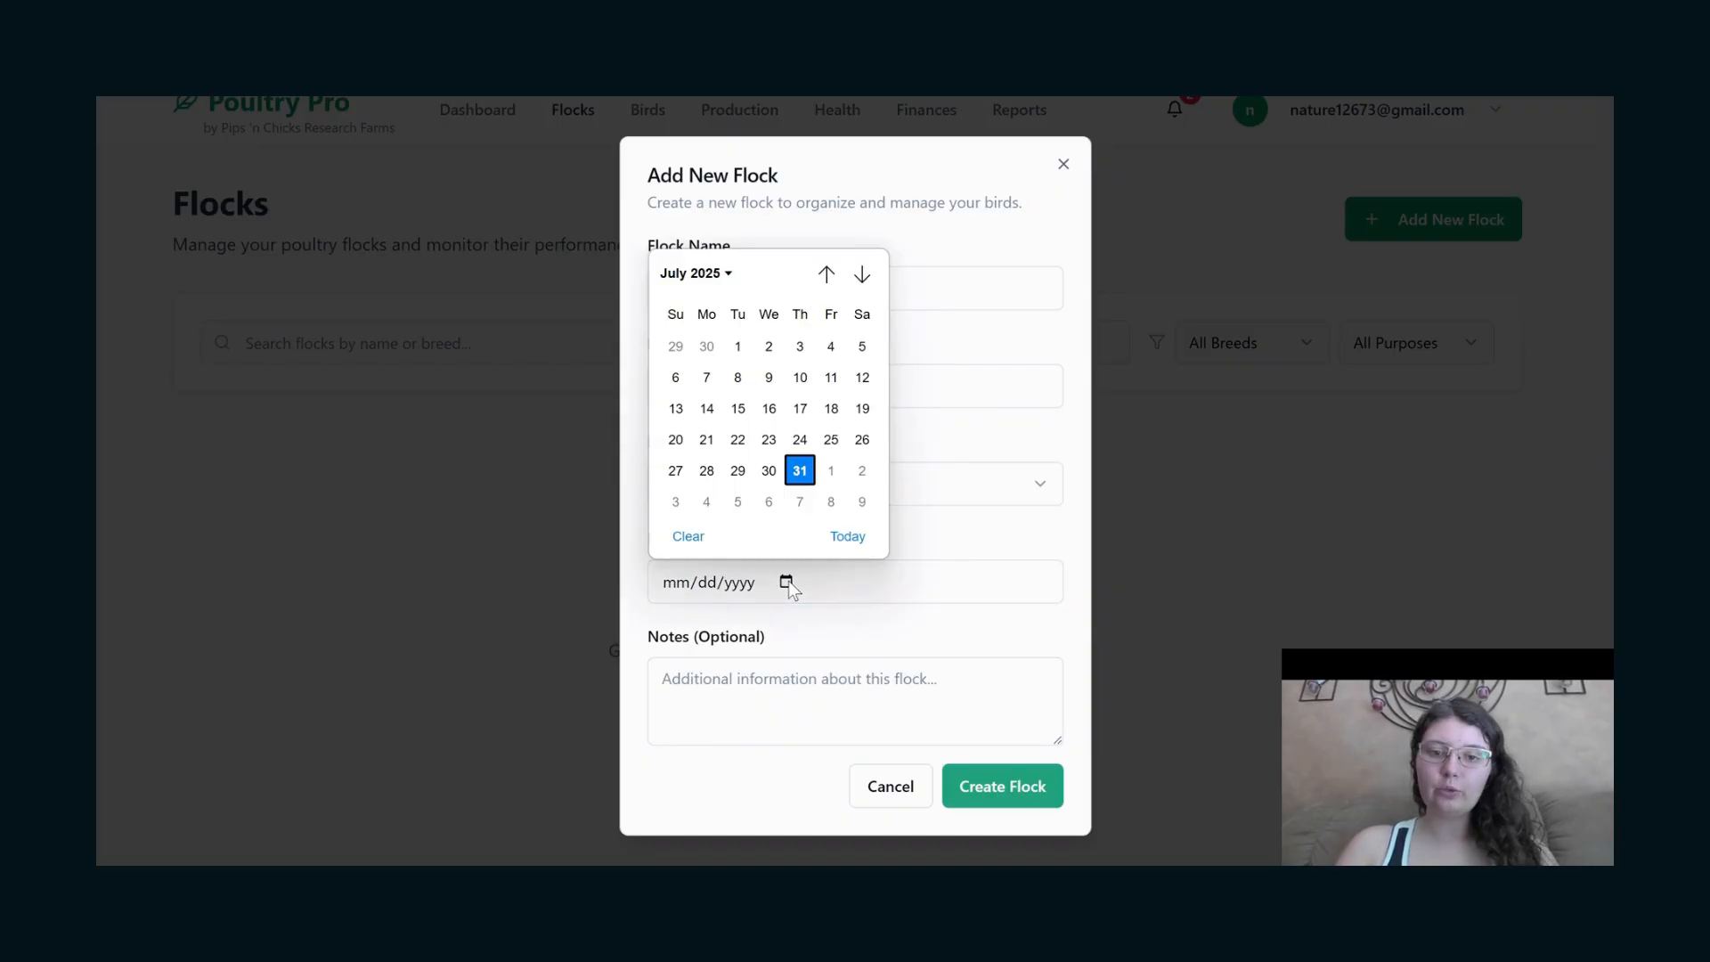
pyautogui.click(771, 476)
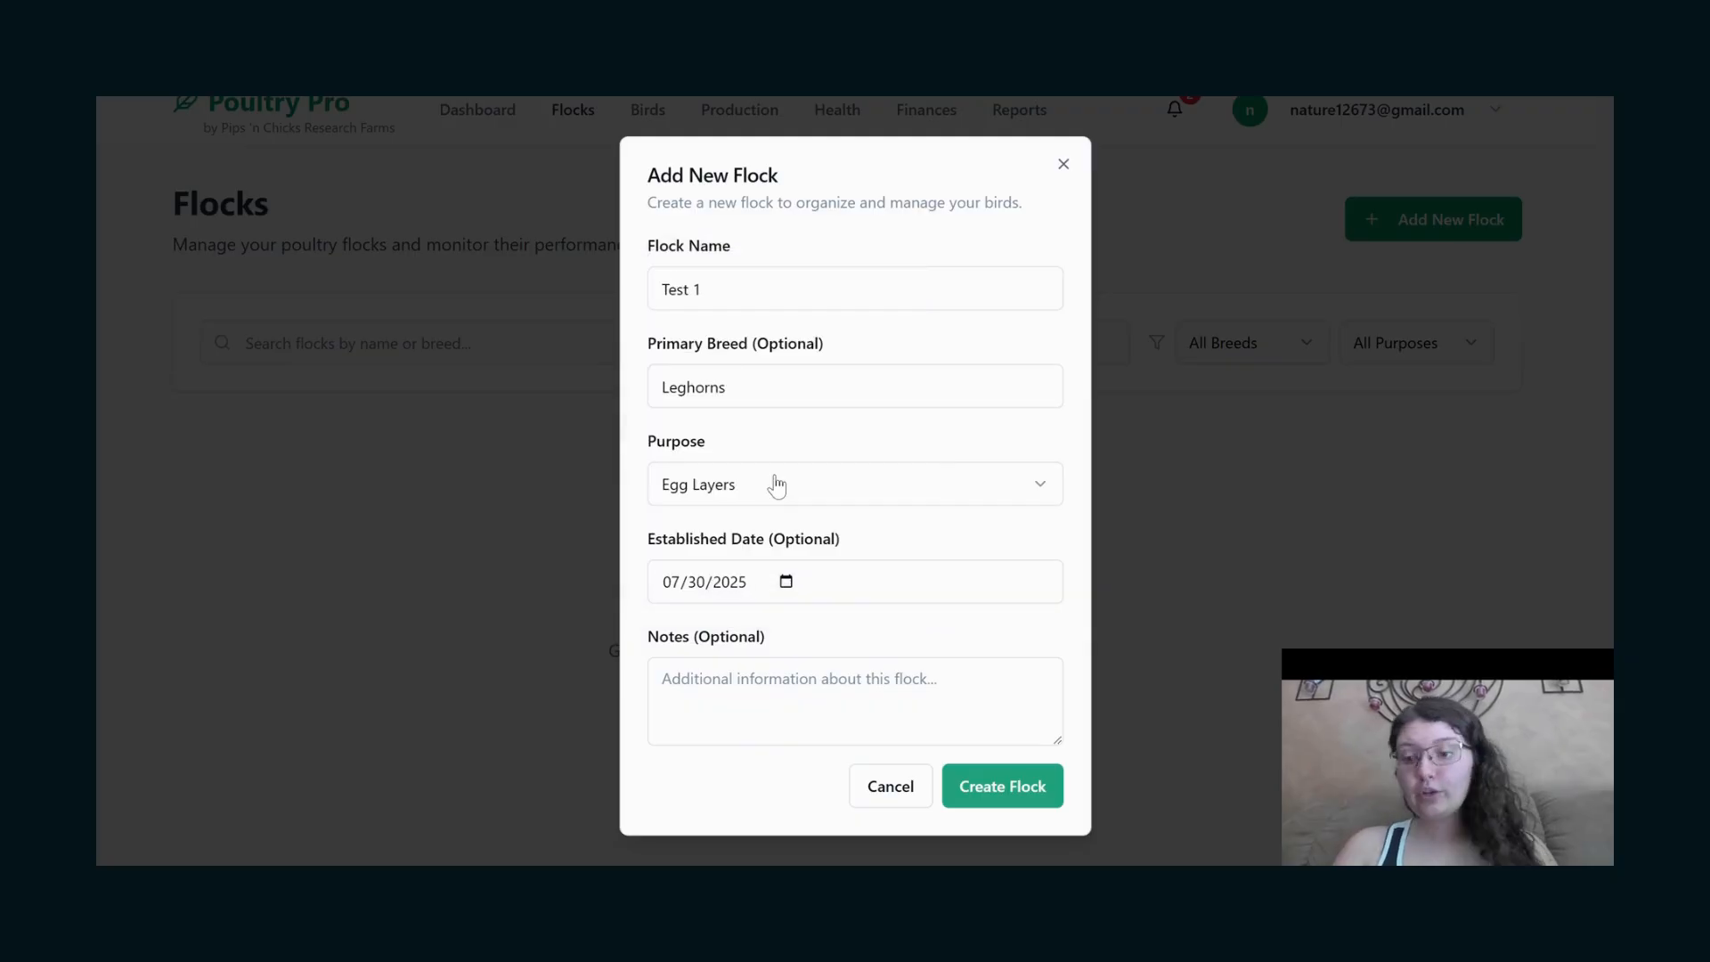
pyautogui.click(992, 785)
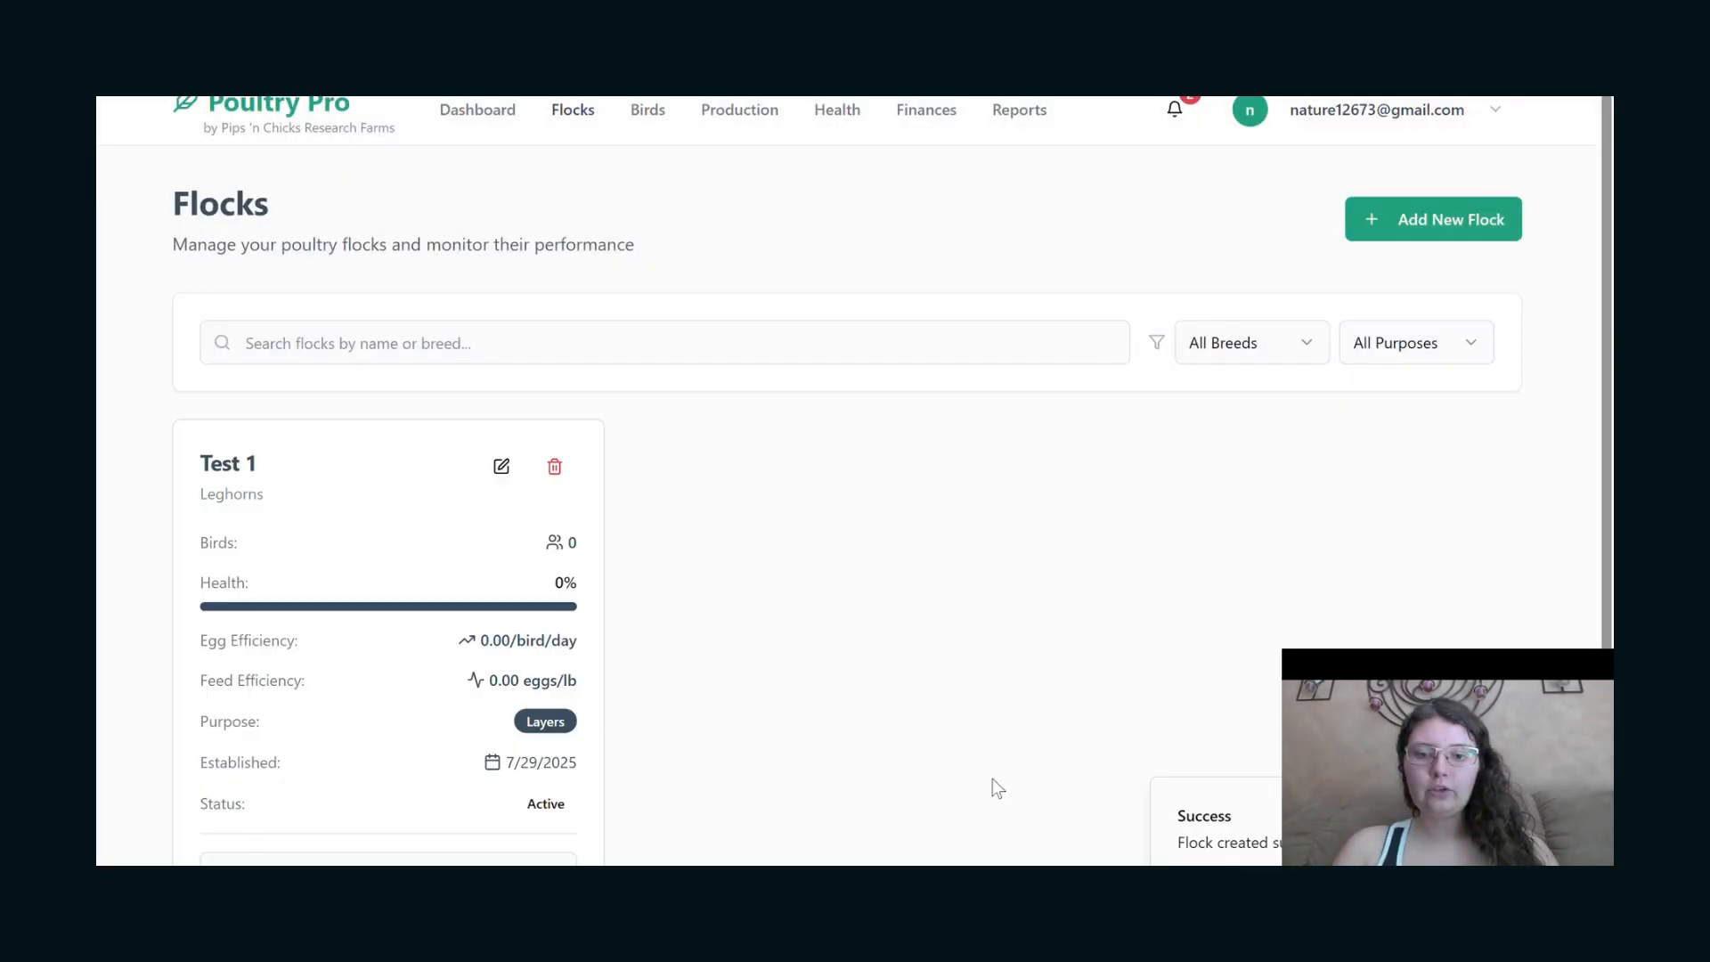
# Go to the Birds page and start a new bird record with the bird name "Test1".
pyautogui.scroll(-1, 992, 778)
pyautogui.scroll(-1, 992, 778)
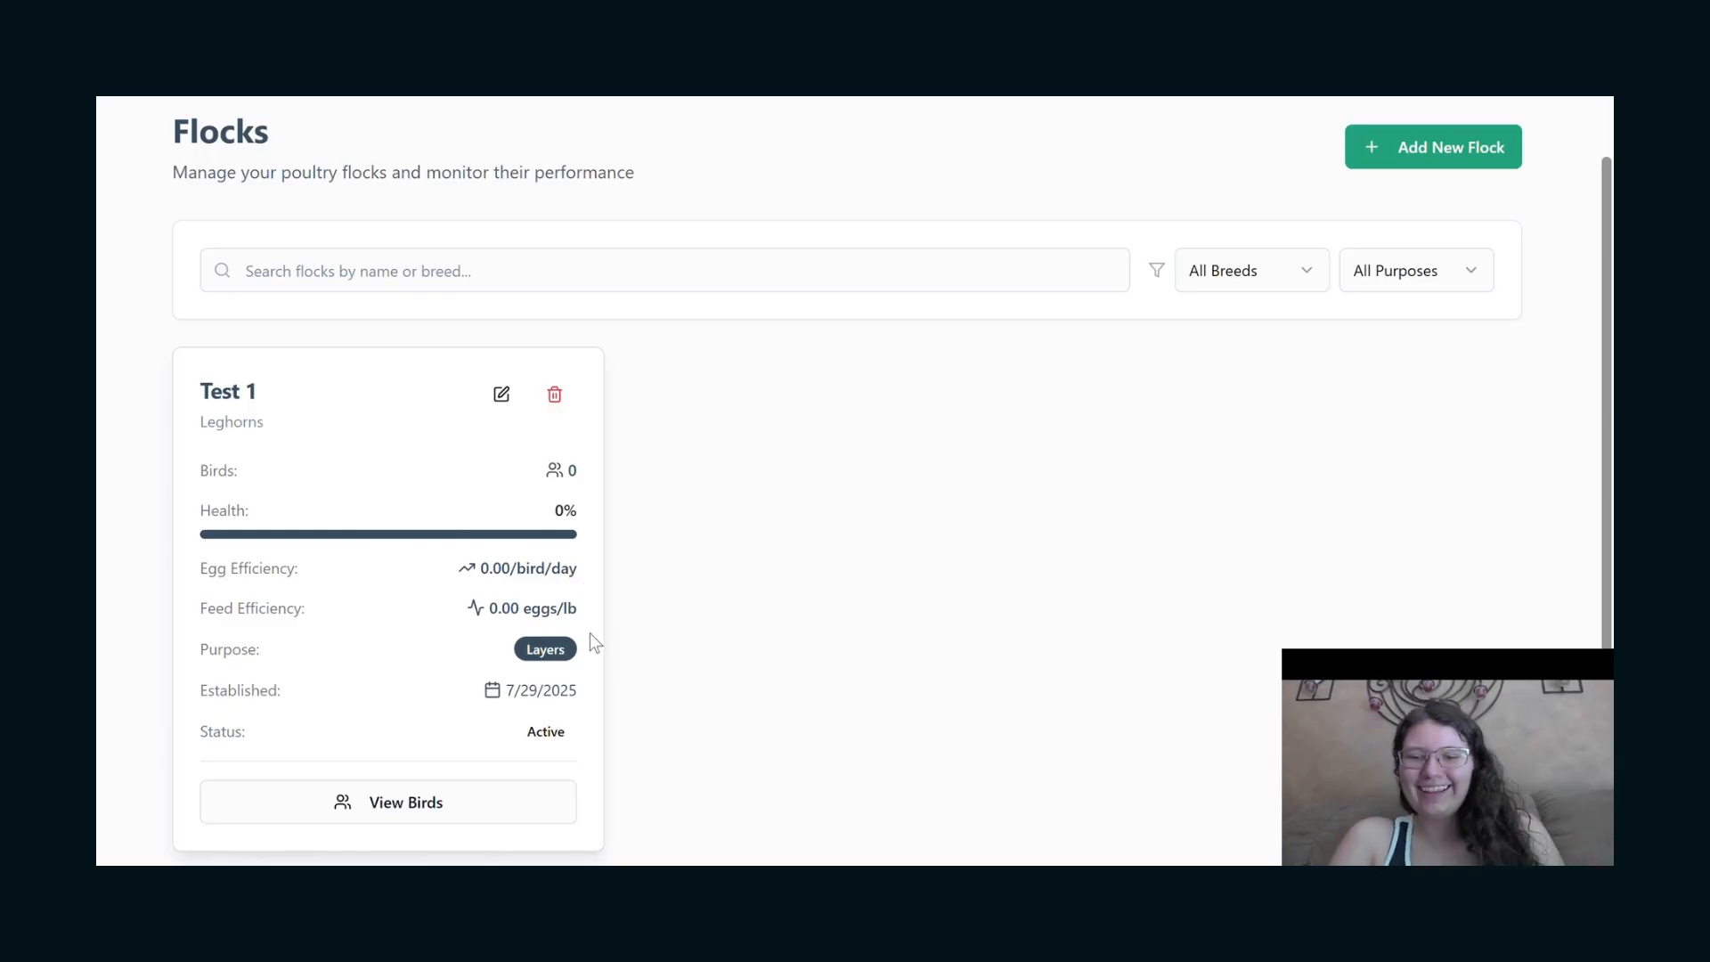
pyautogui.scroll(1, 715, 486)
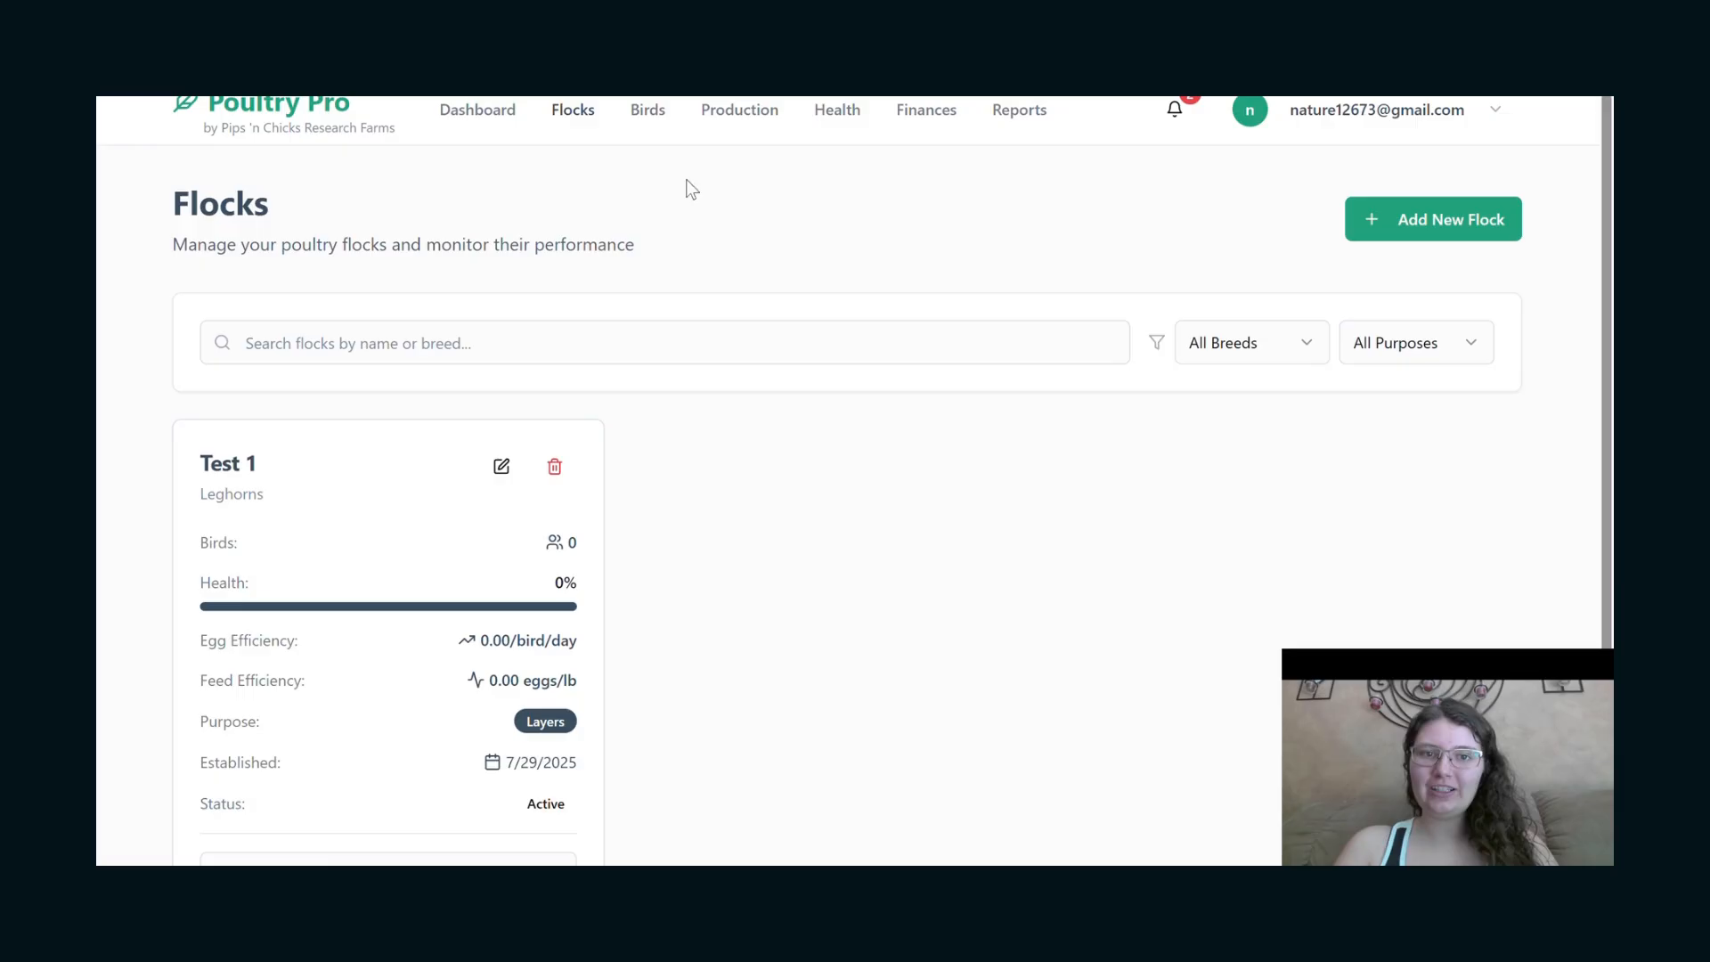
pyautogui.click(649, 110)
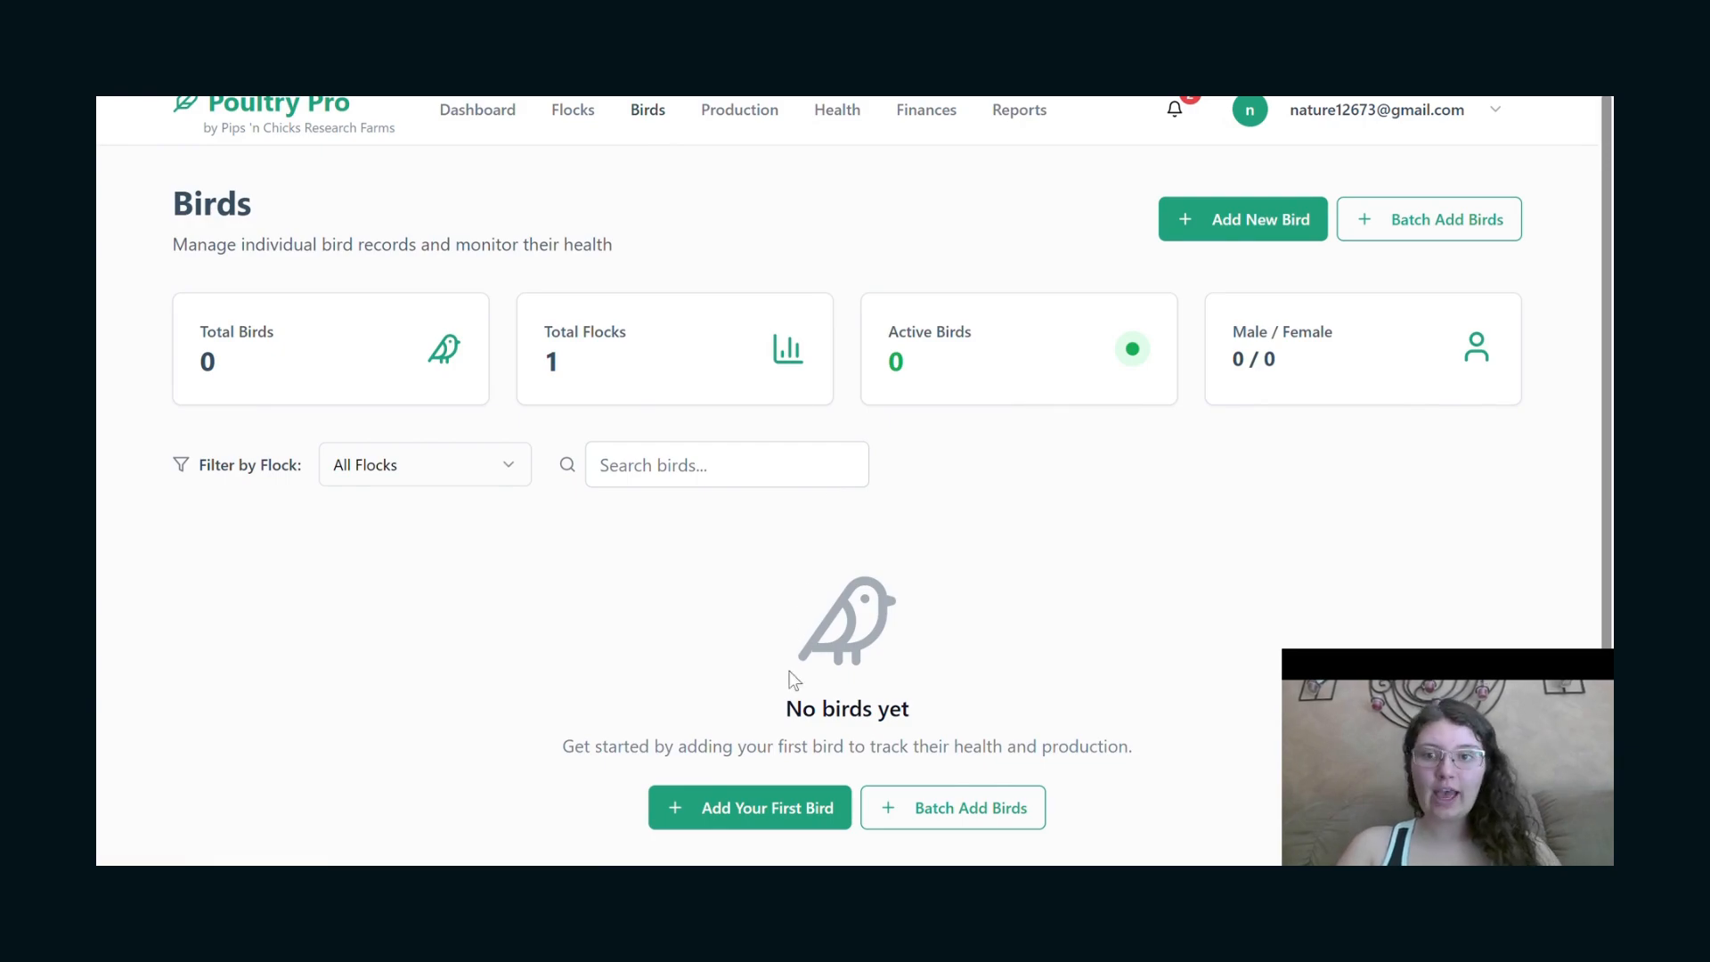
pyautogui.click(765, 815)
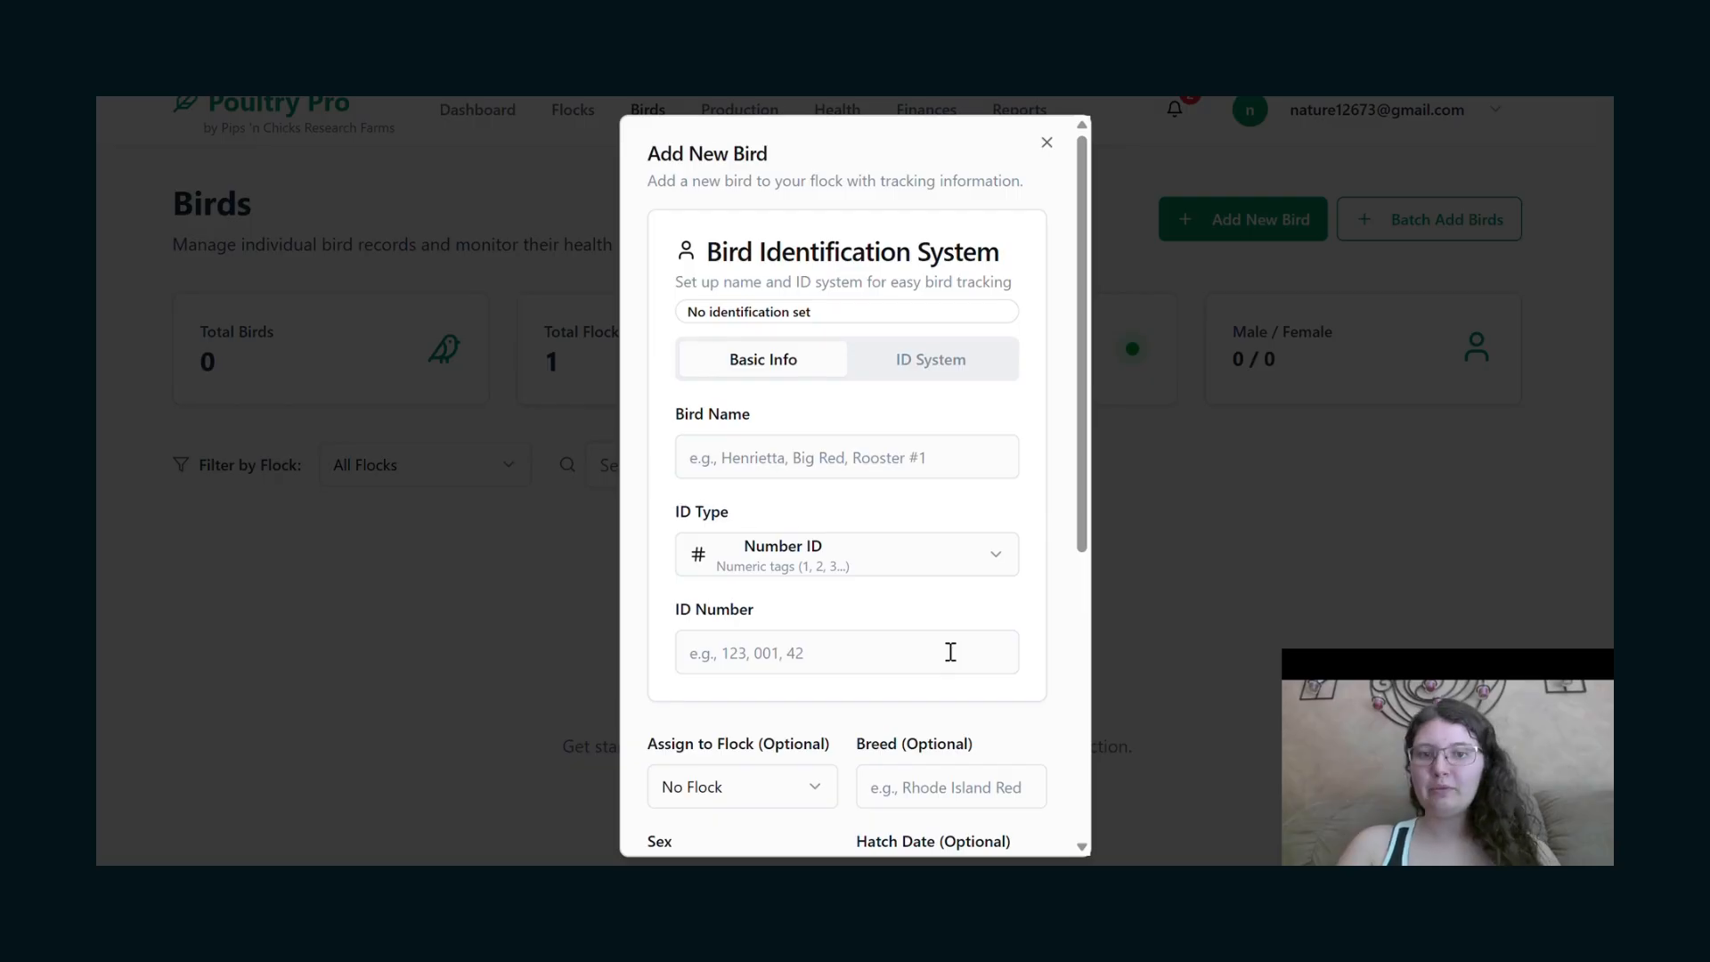
pyautogui.scroll(-1, 950, 650)
pyautogui.click(850, 442)
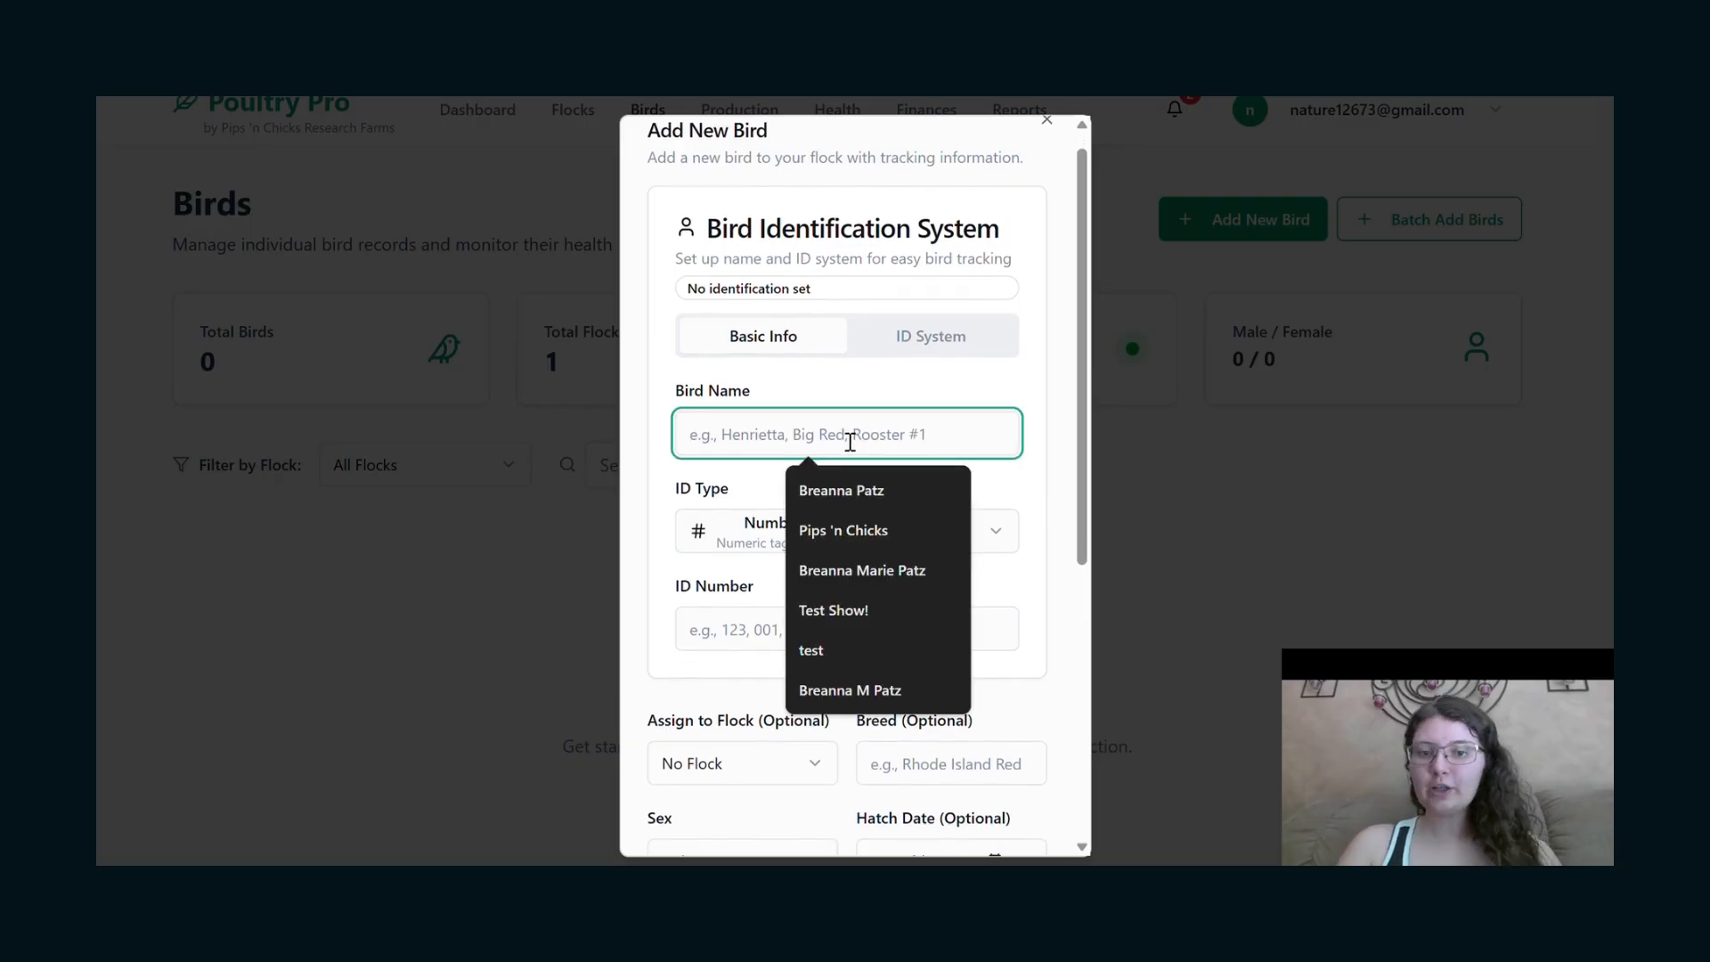
pyautogui.write('Test1')
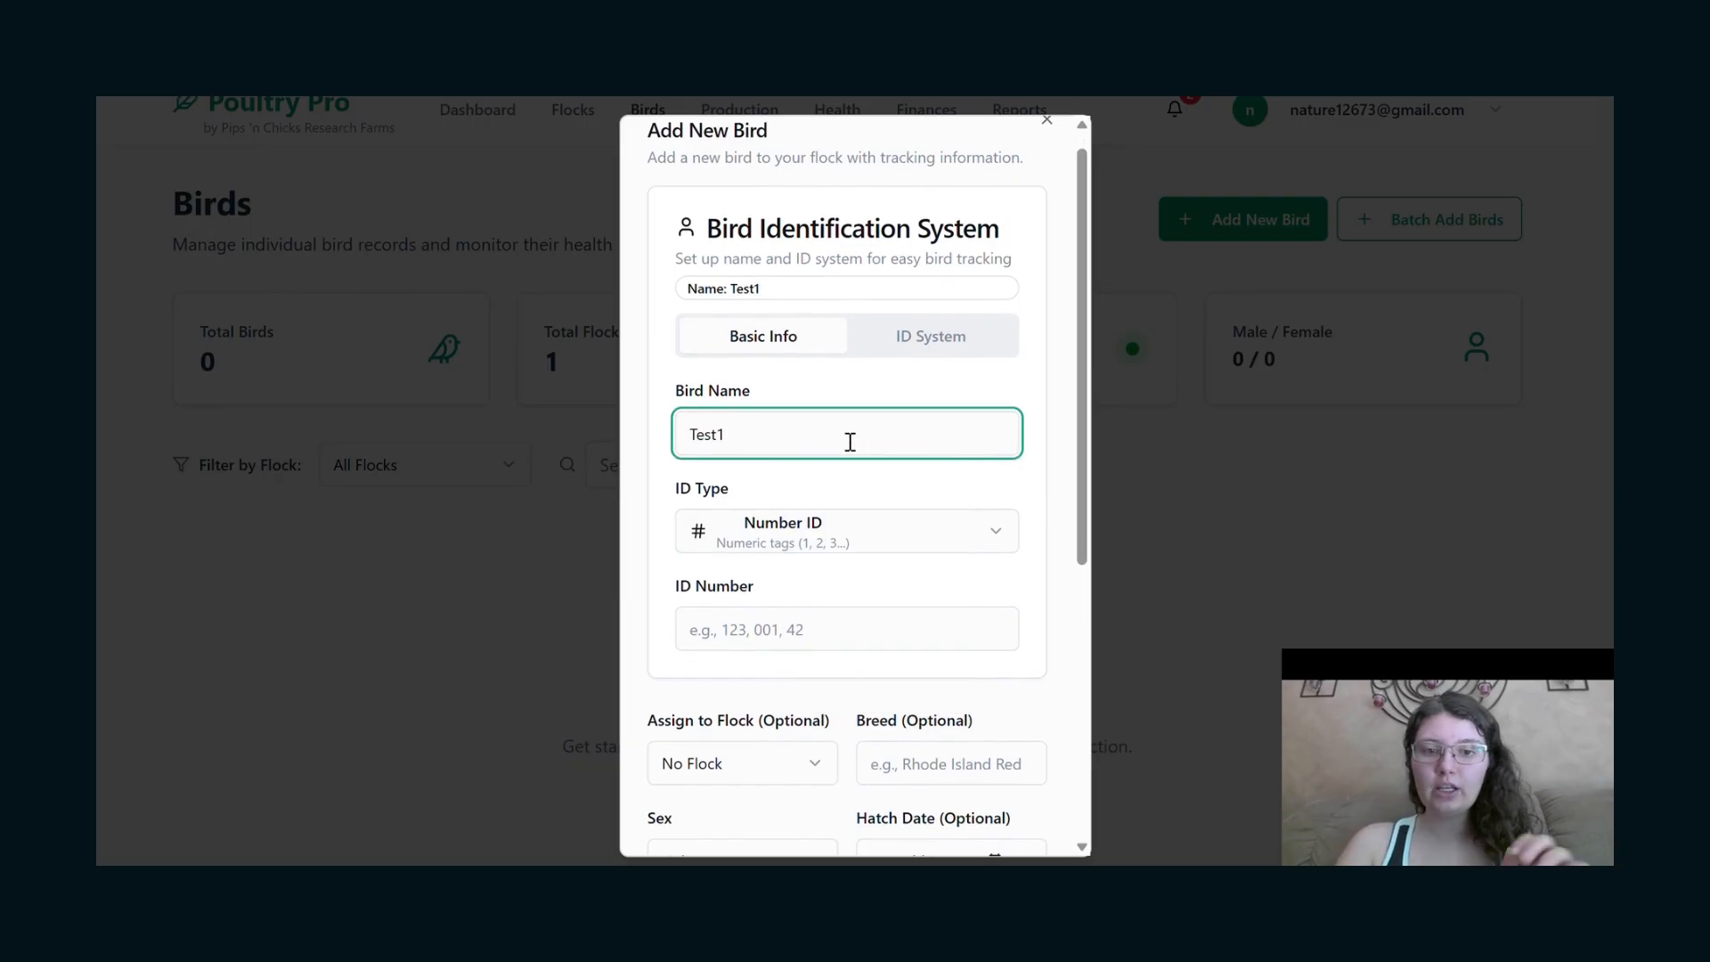
# Try Toe Punch as the bird's ID type and view its foot-marking diagrams in the ID system settings.
pyautogui.click(789, 538)
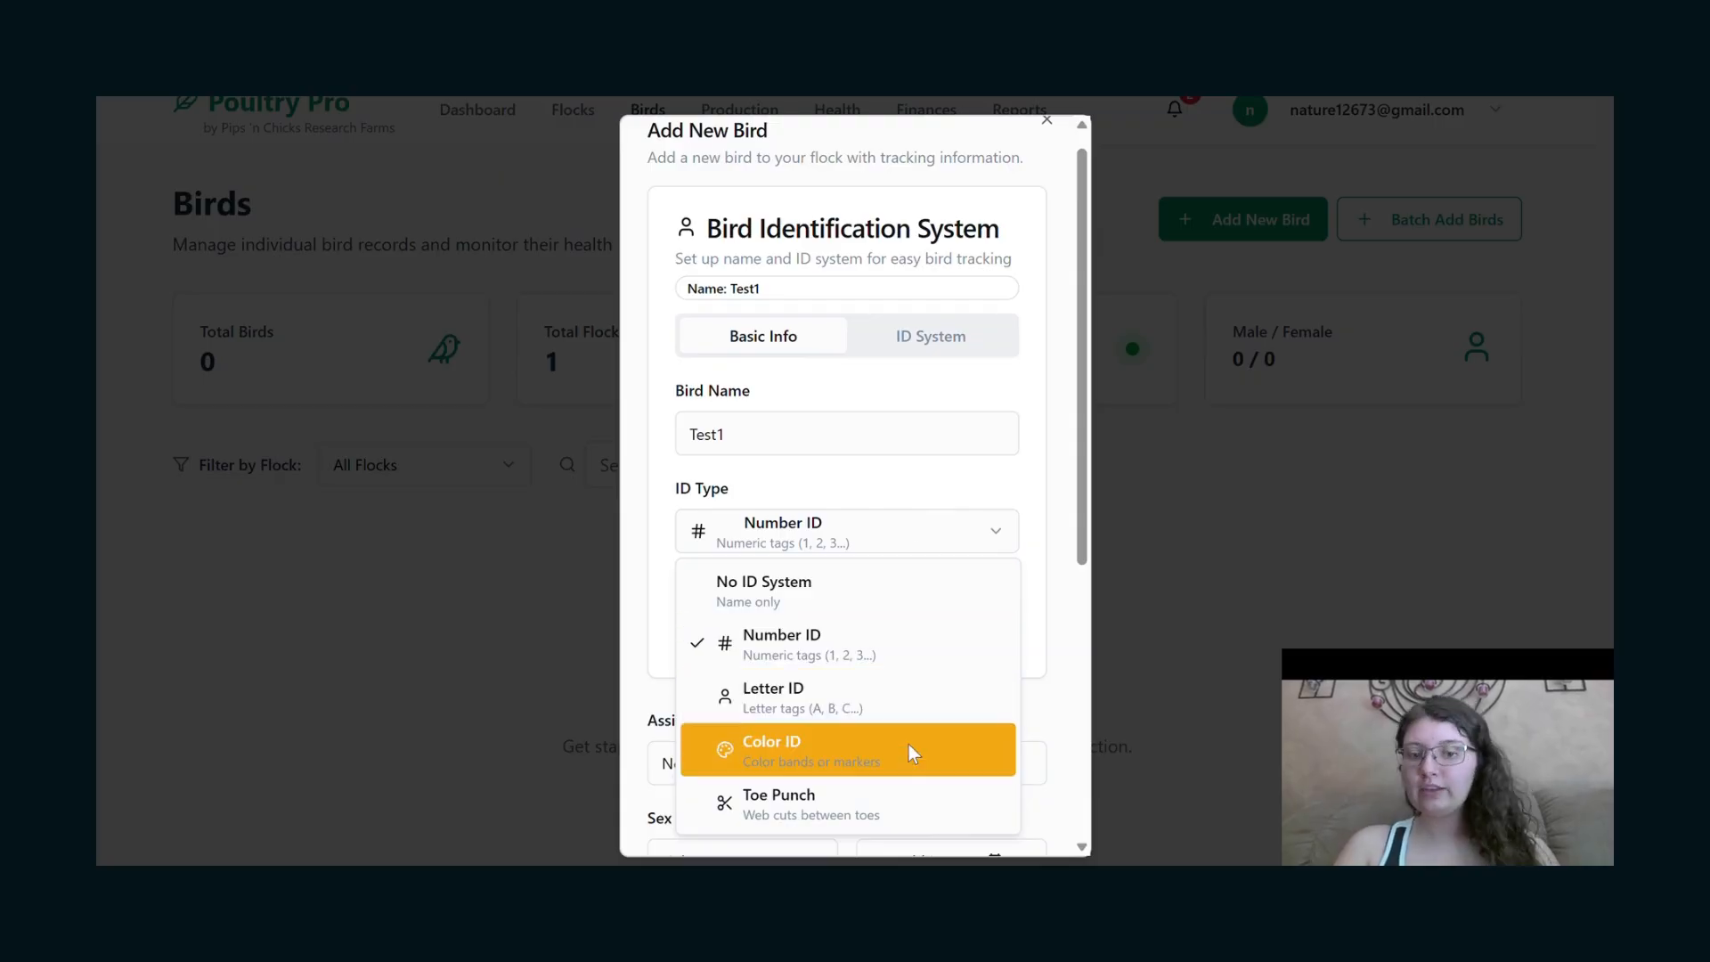
pyautogui.click(931, 802)
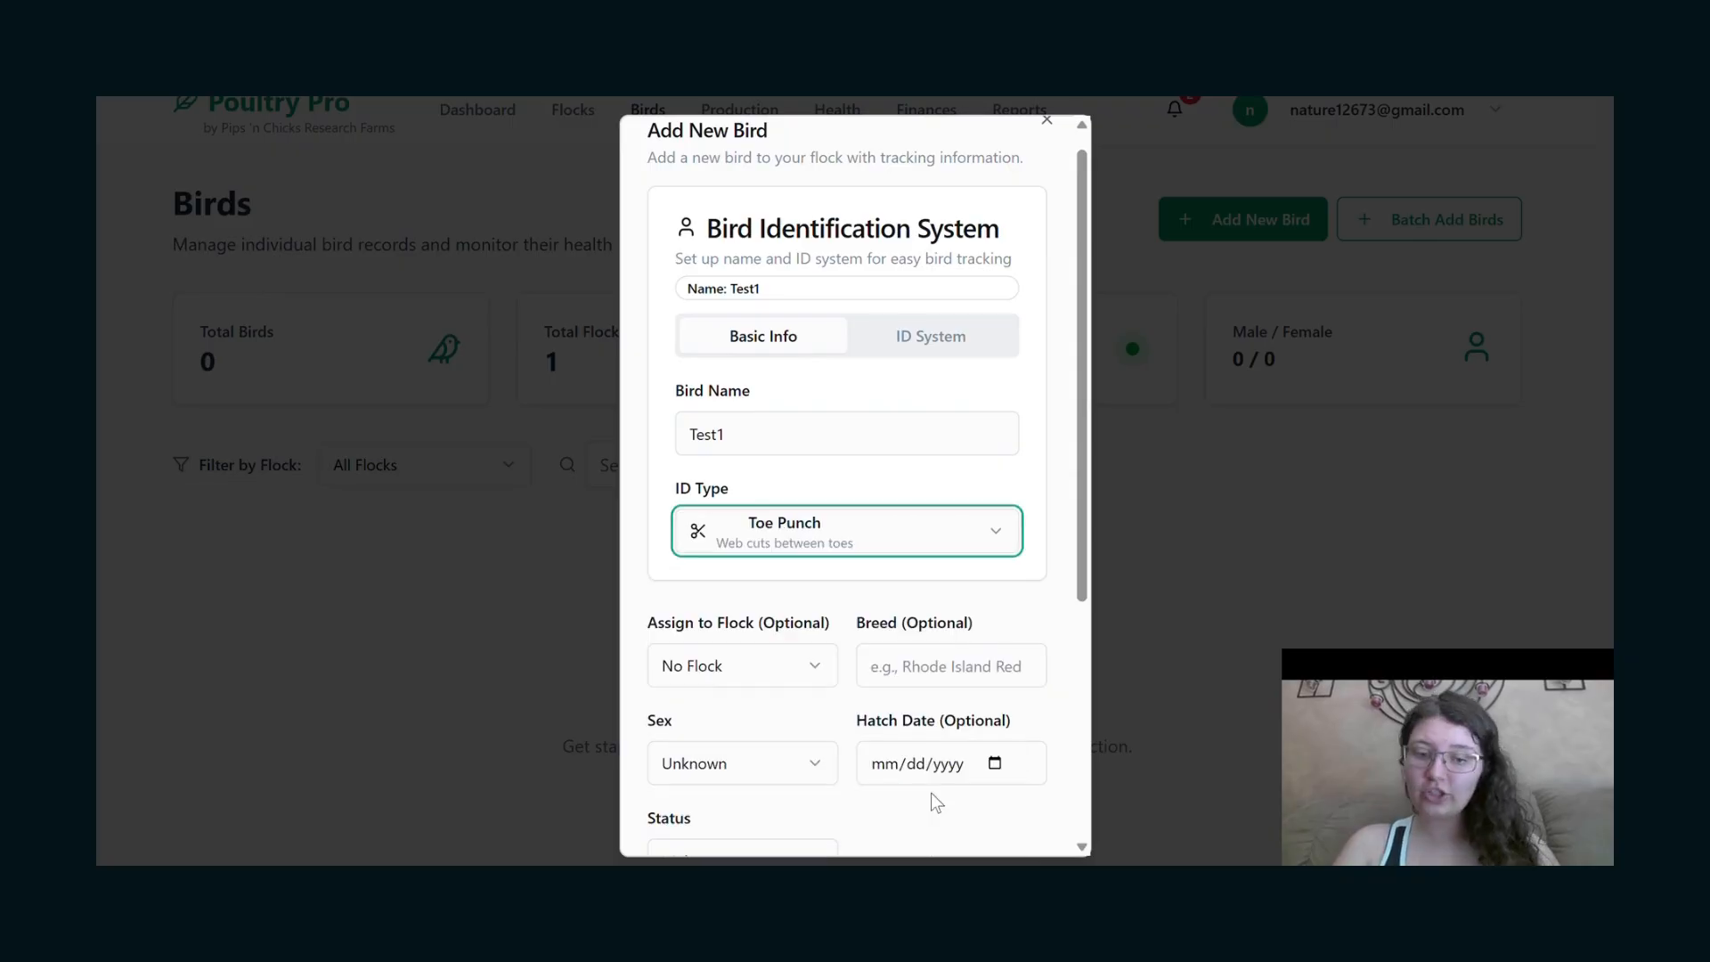
pyautogui.scroll(-3, 939, 486)
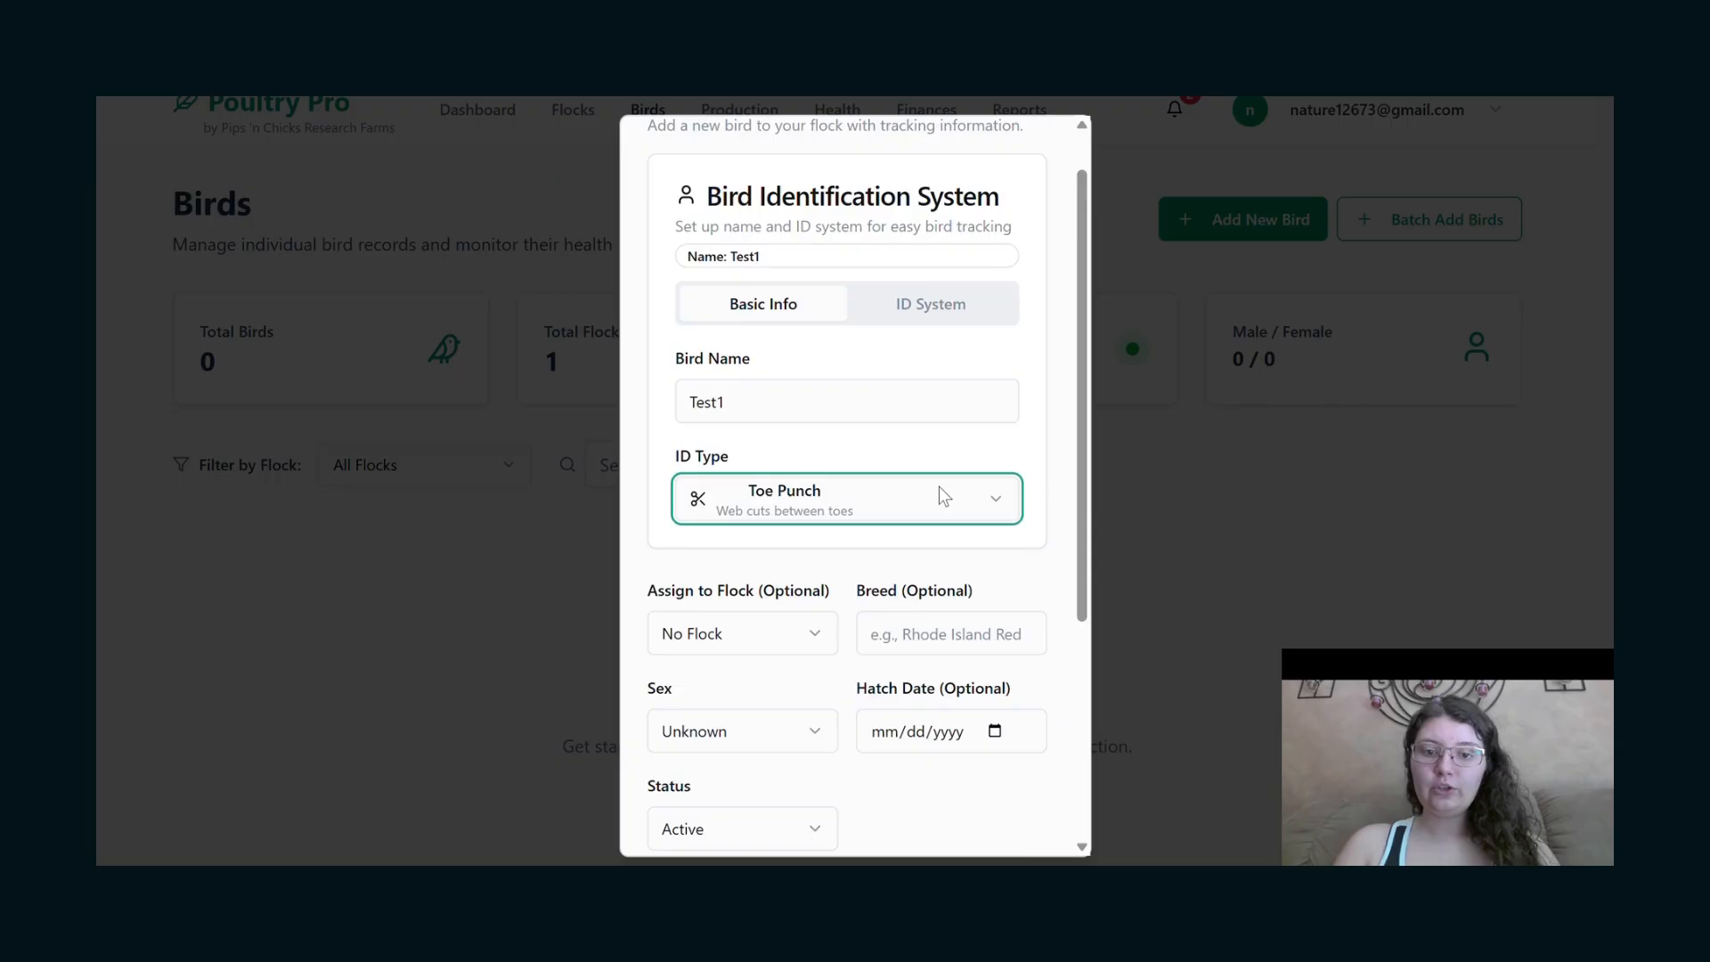
pyautogui.scroll(-3, 964, 372)
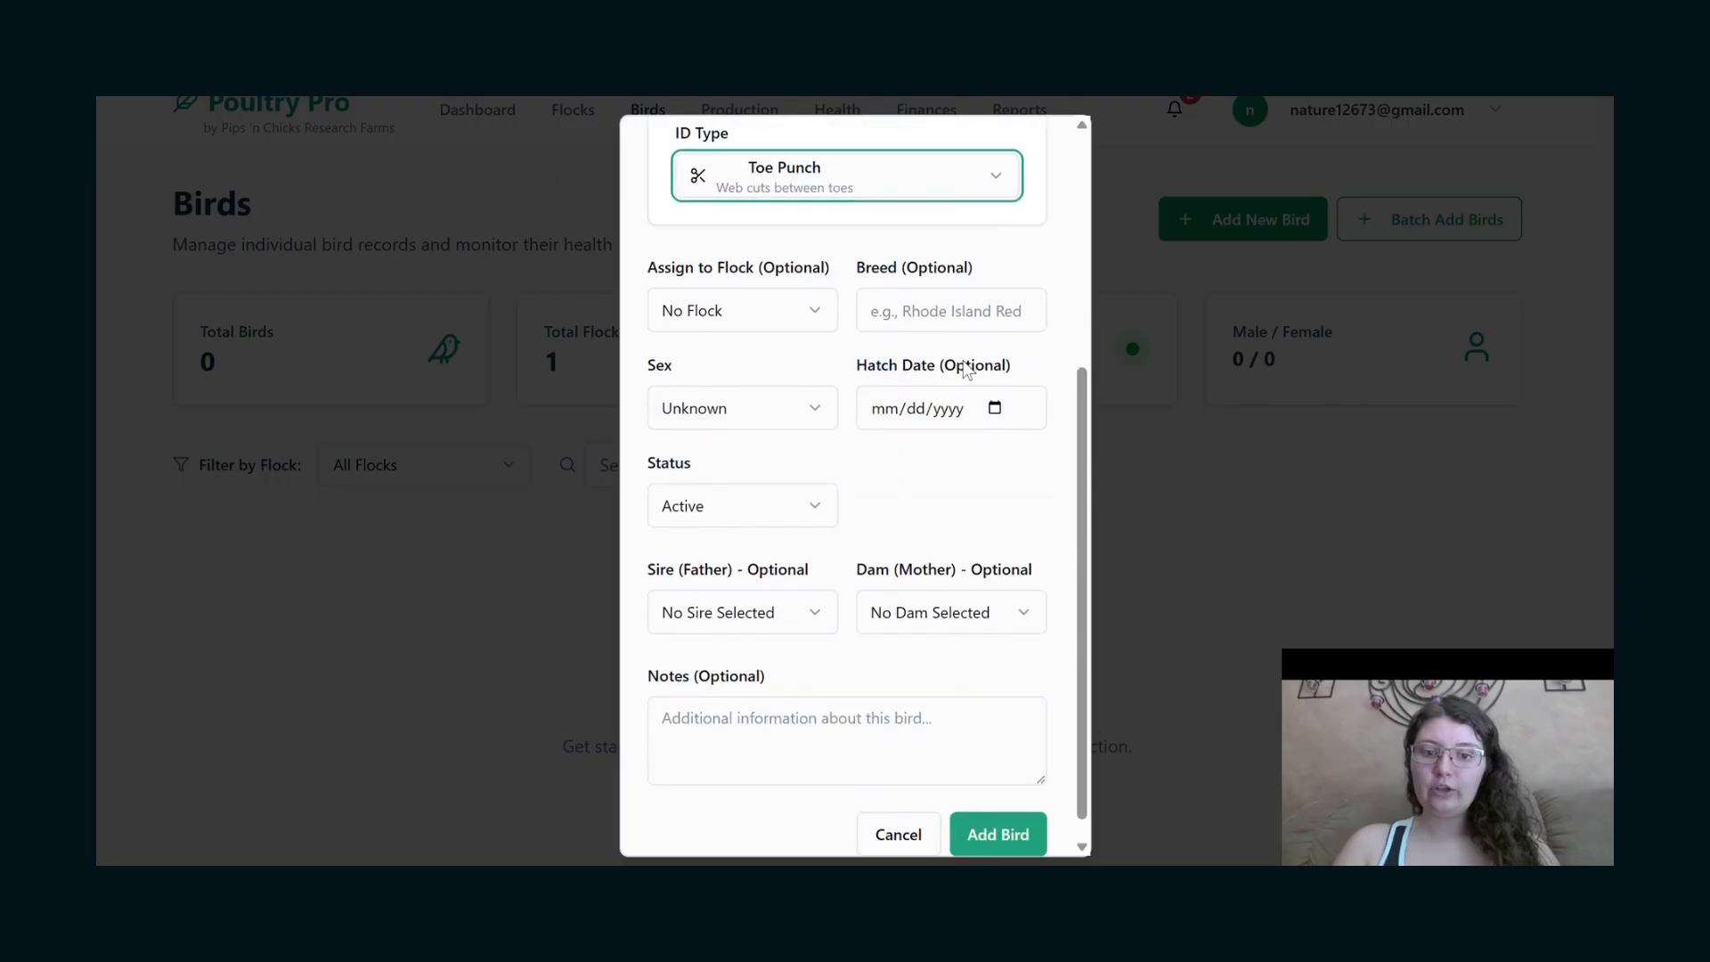
pyautogui.scroll(3, 966, 370)
pyautogui.scroll(1, 968, 369)
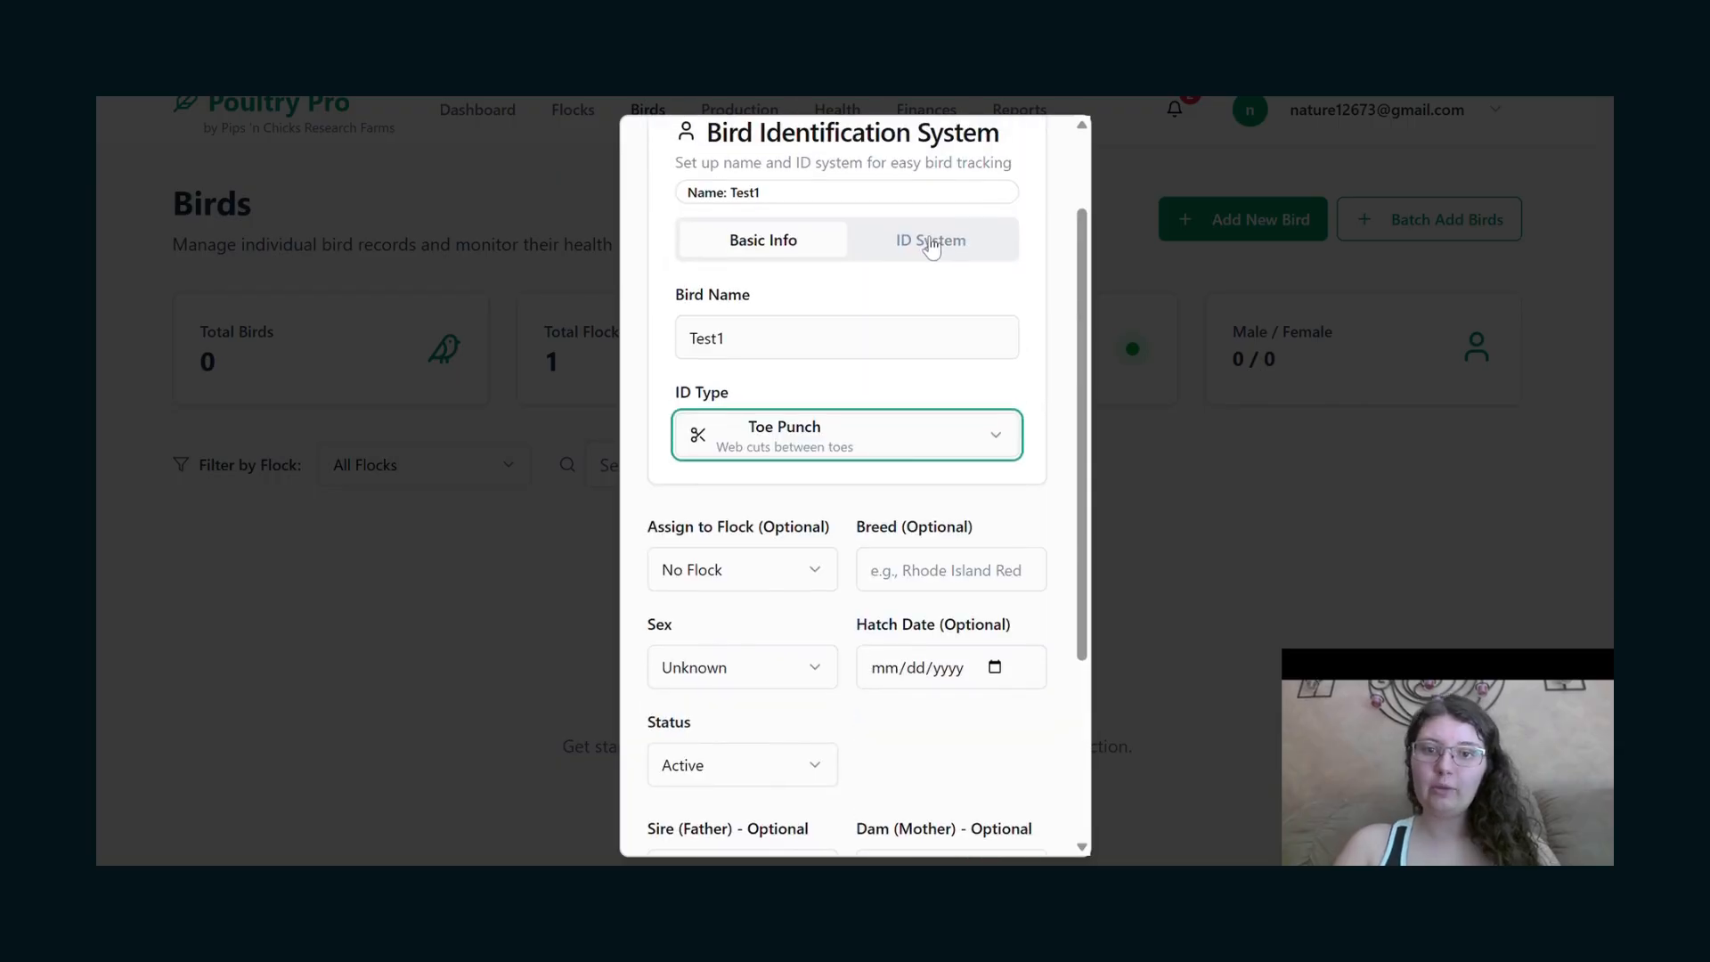
pyautogui.click(929, 242)
pyautogui.scroll(-1, 870, 427)
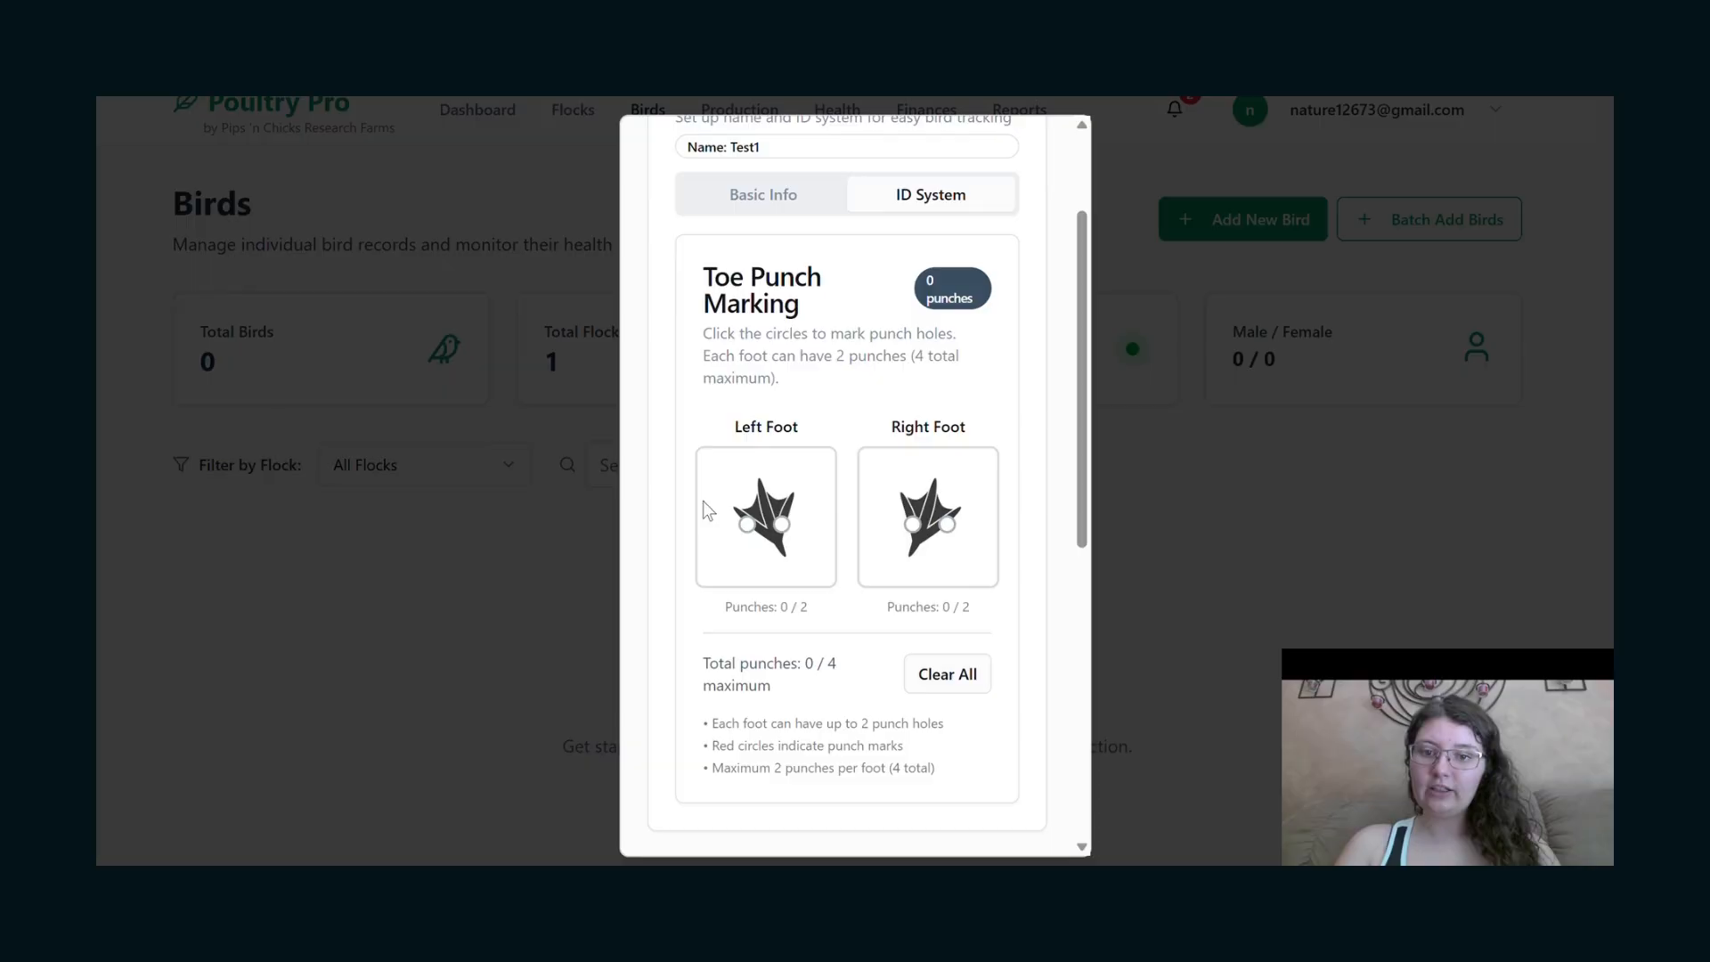
# Set the bird's ID type to Number ID in its basic information and enter 1 as the ID number.
pyautogui.click(764, 198)
pyautogui.click(885, 410)
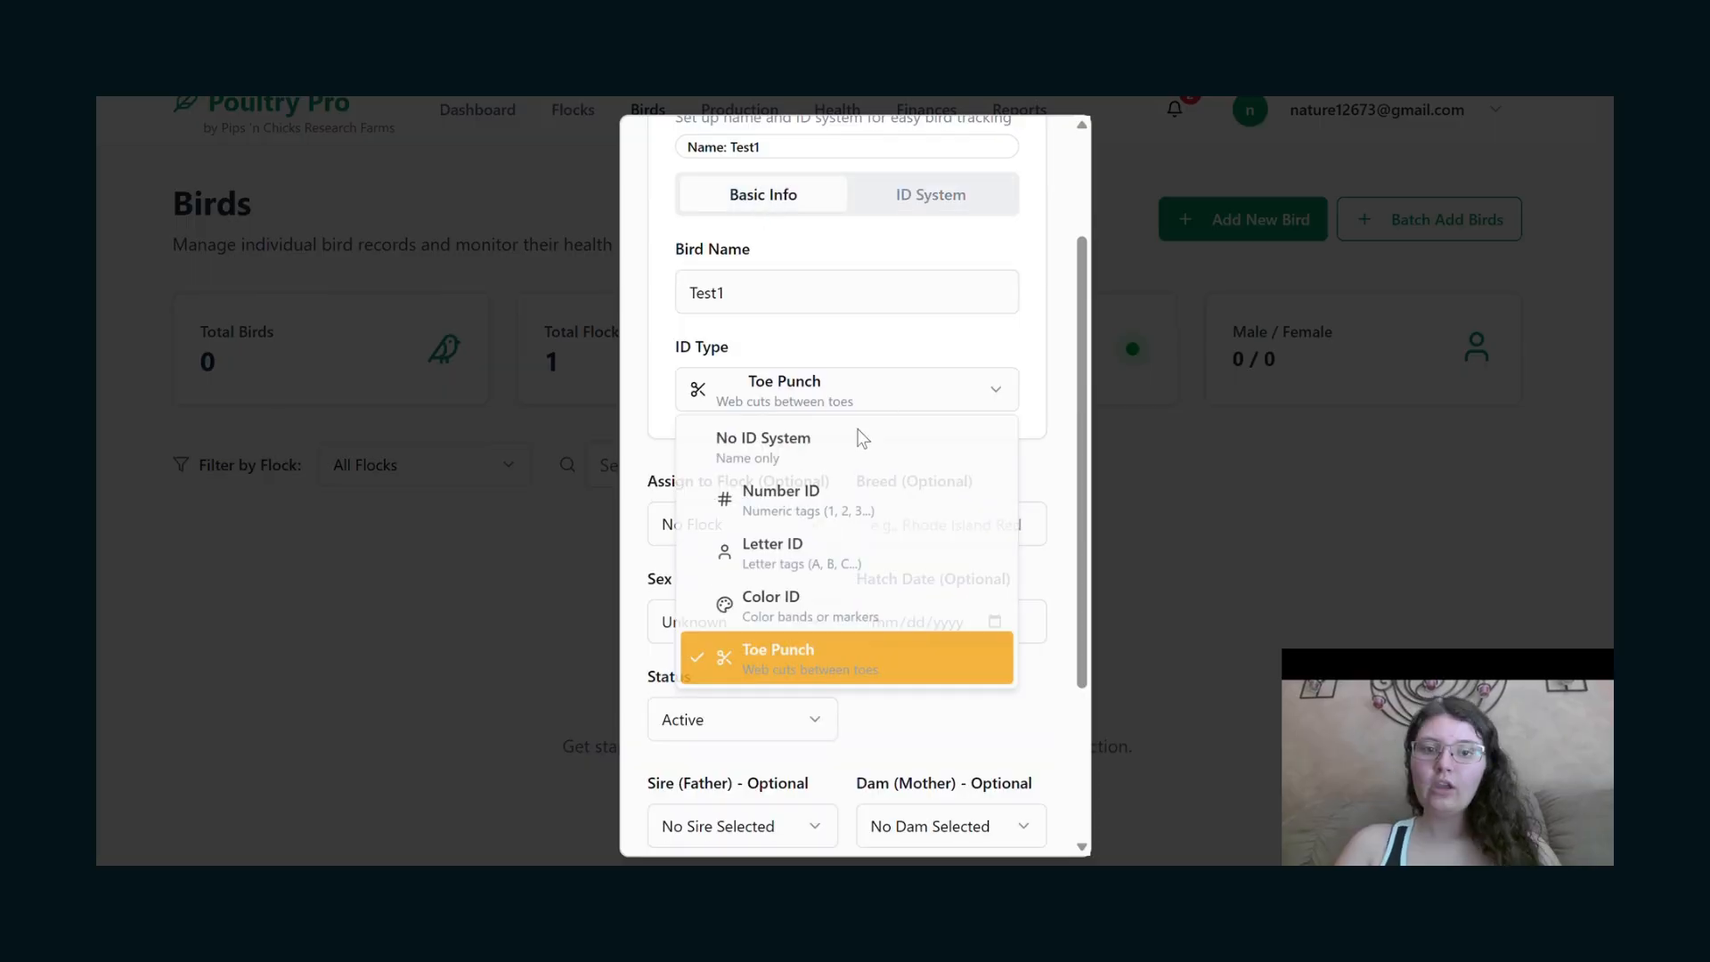
pyautogui.click(836, 491)
pyautogui.click(836, 495)
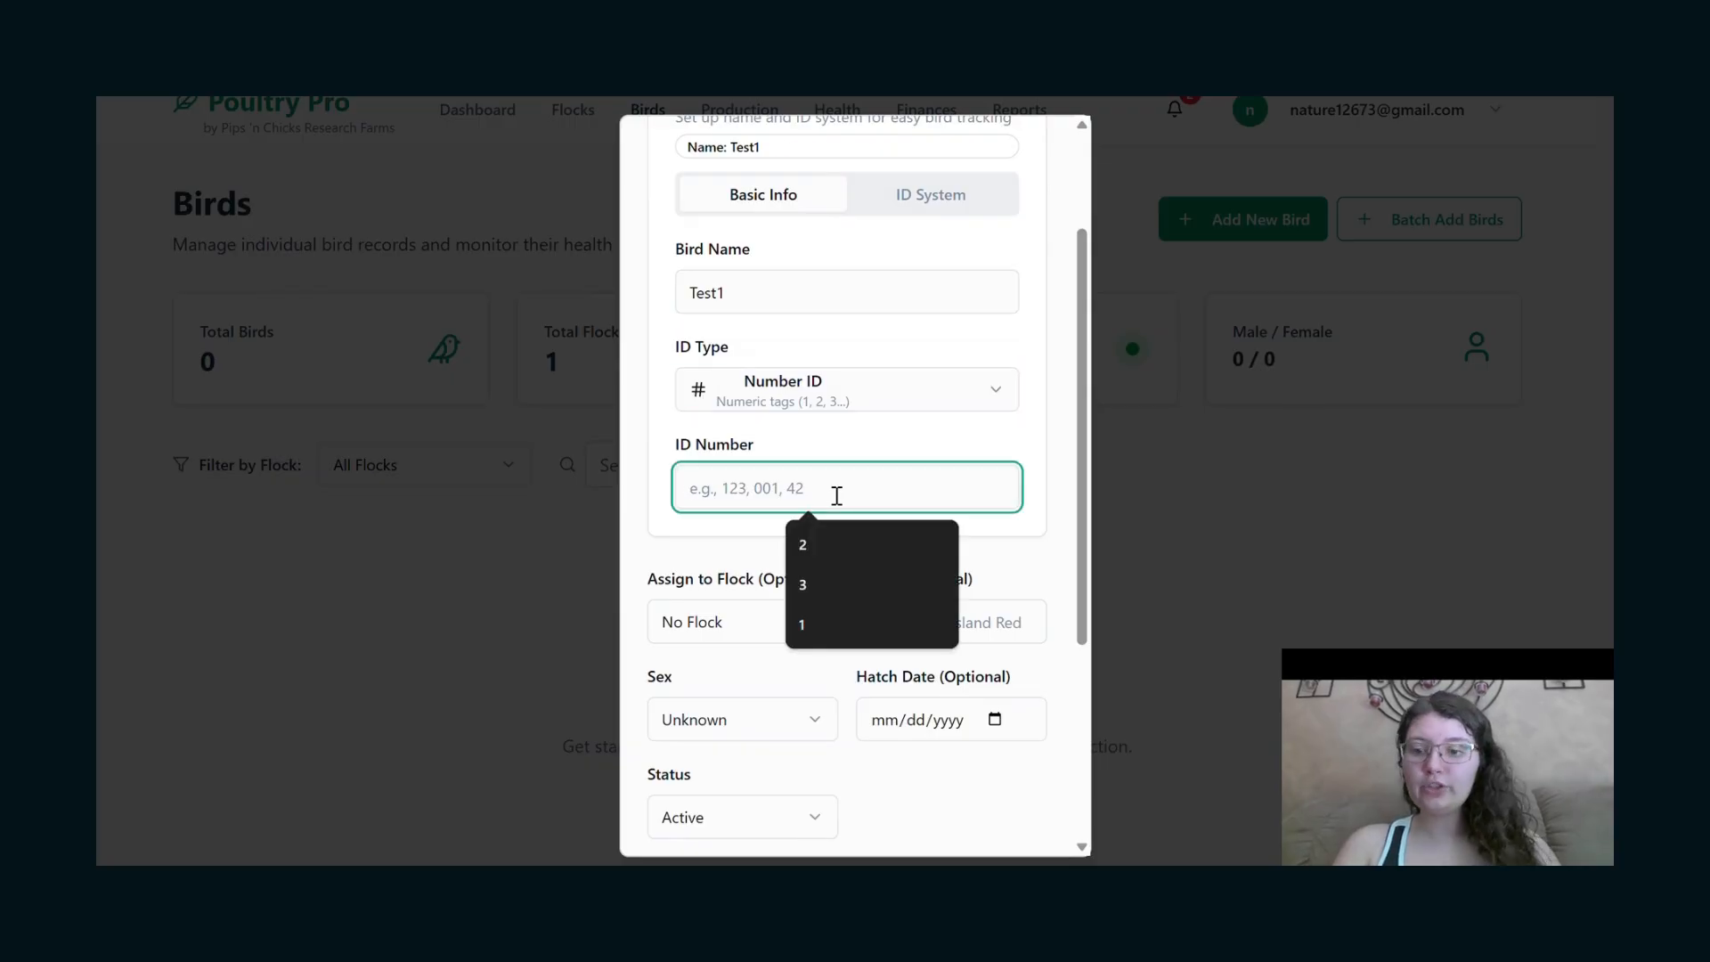
pyautogui.write('1')
pyautogui.click(944, 442)
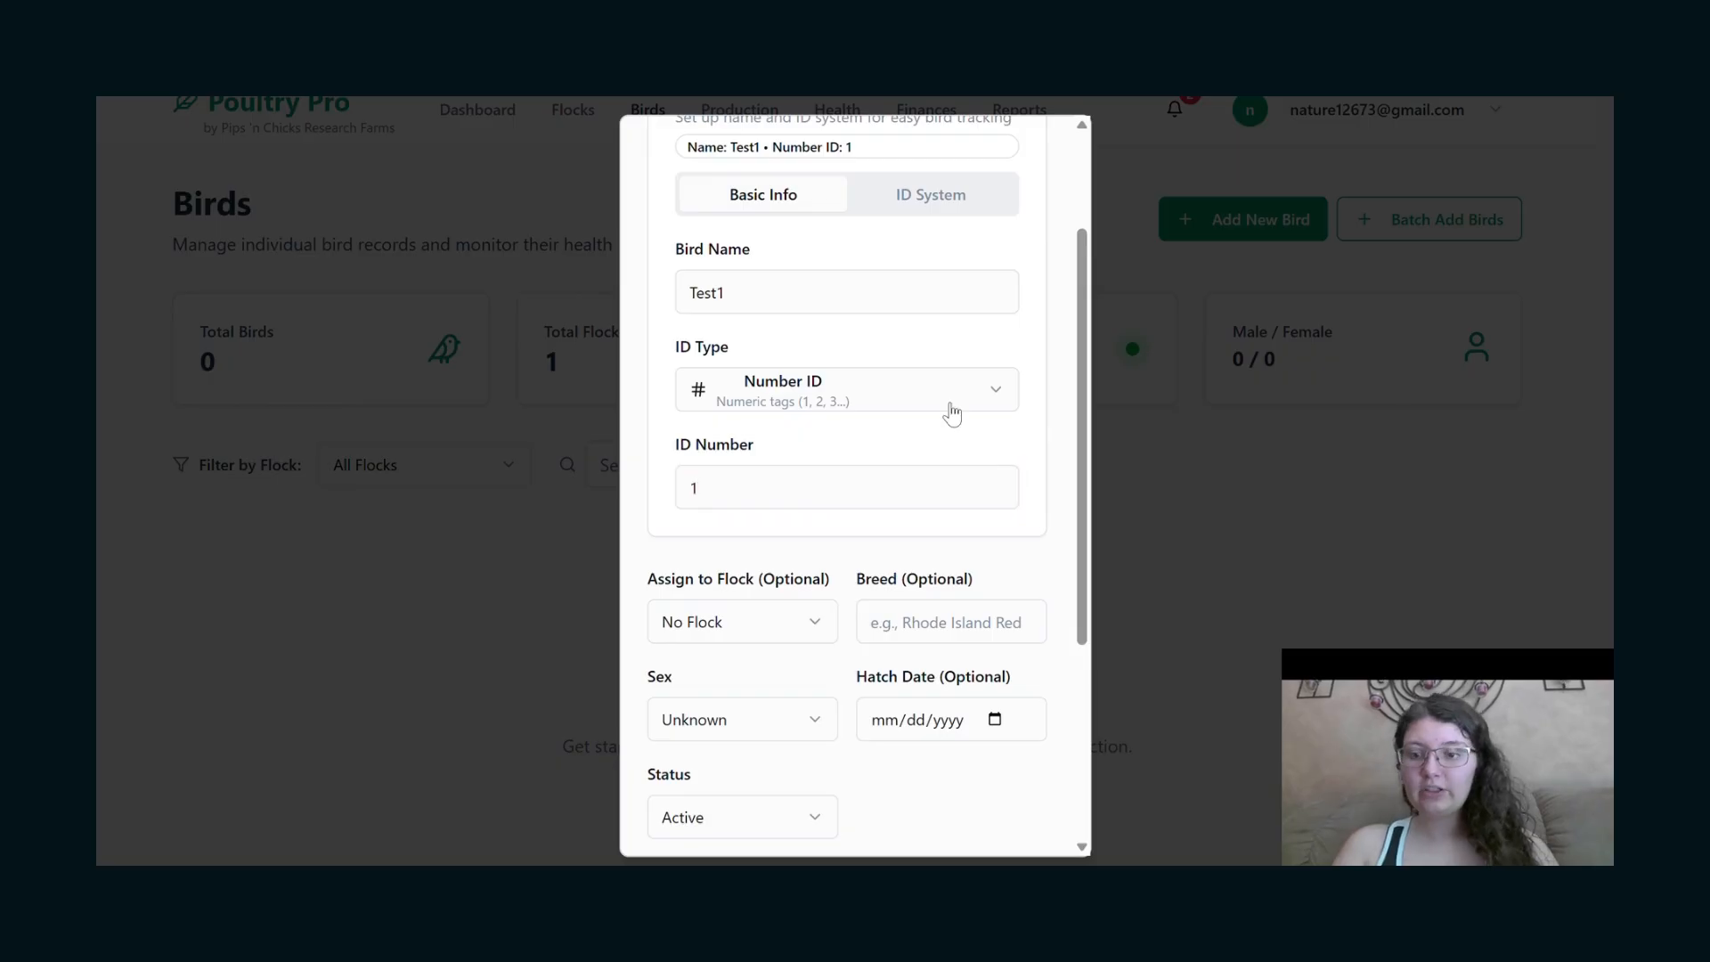
pyautogui.scroll(-3, 951, 413)
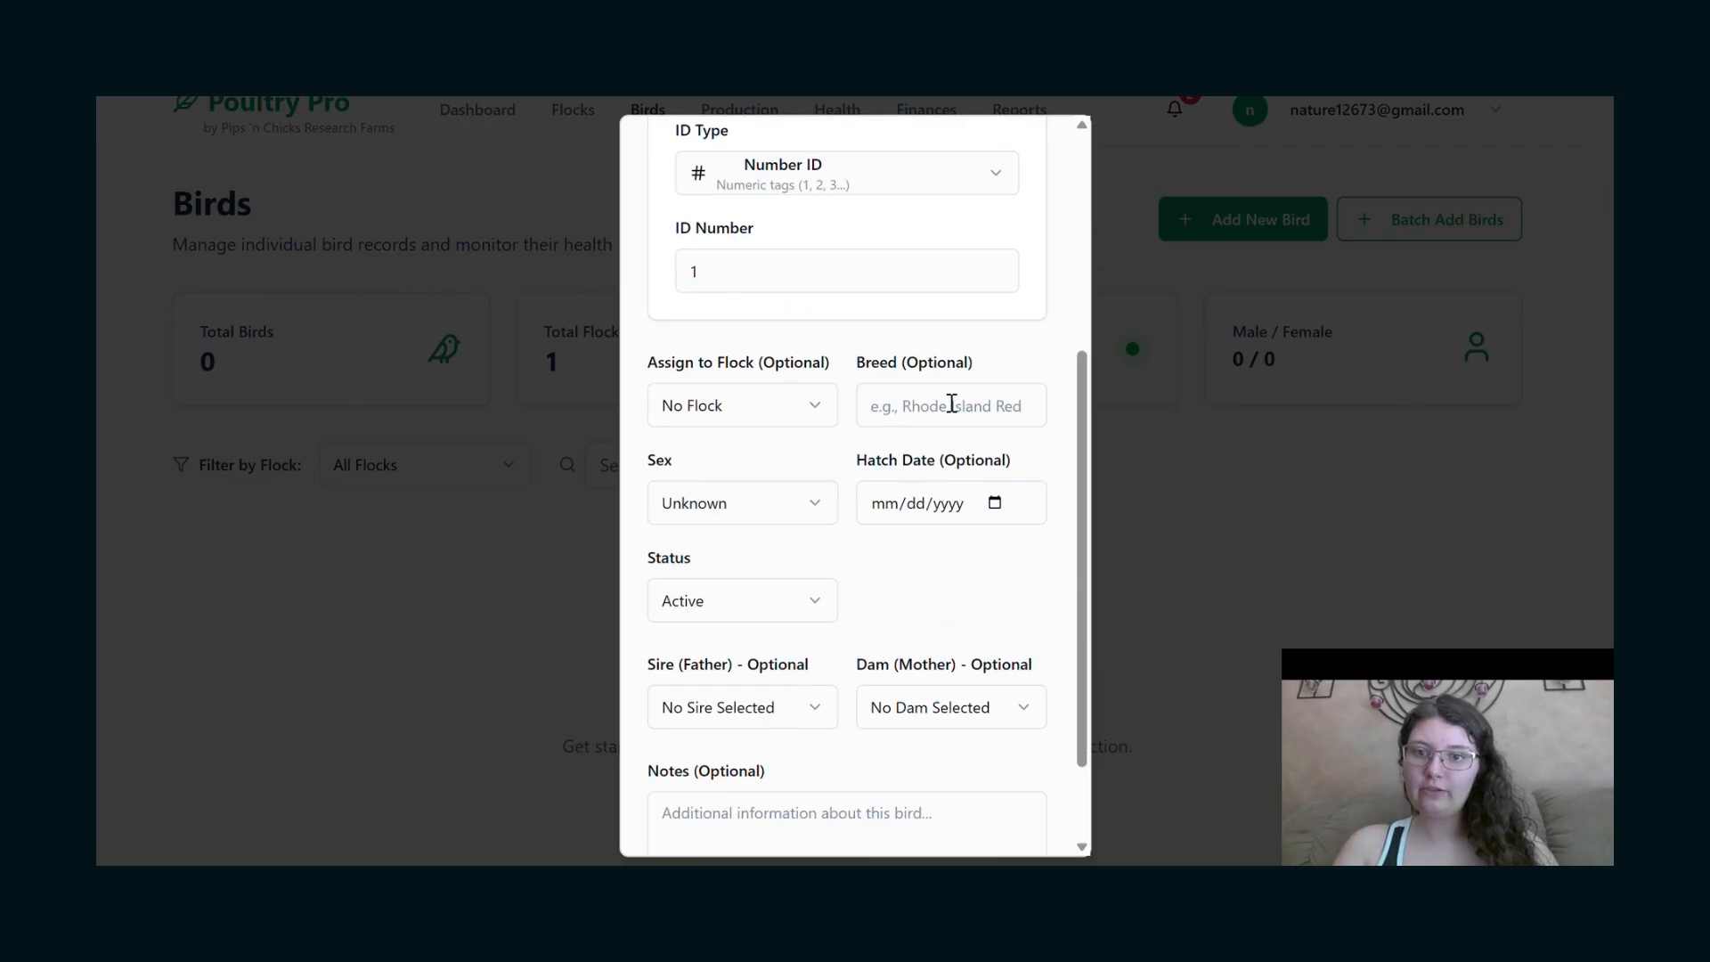
# Assign the new bird to the Test 1 flock and add the bird record.
pyautogui.click(815, 414)
pyautogui.click(784, 467)
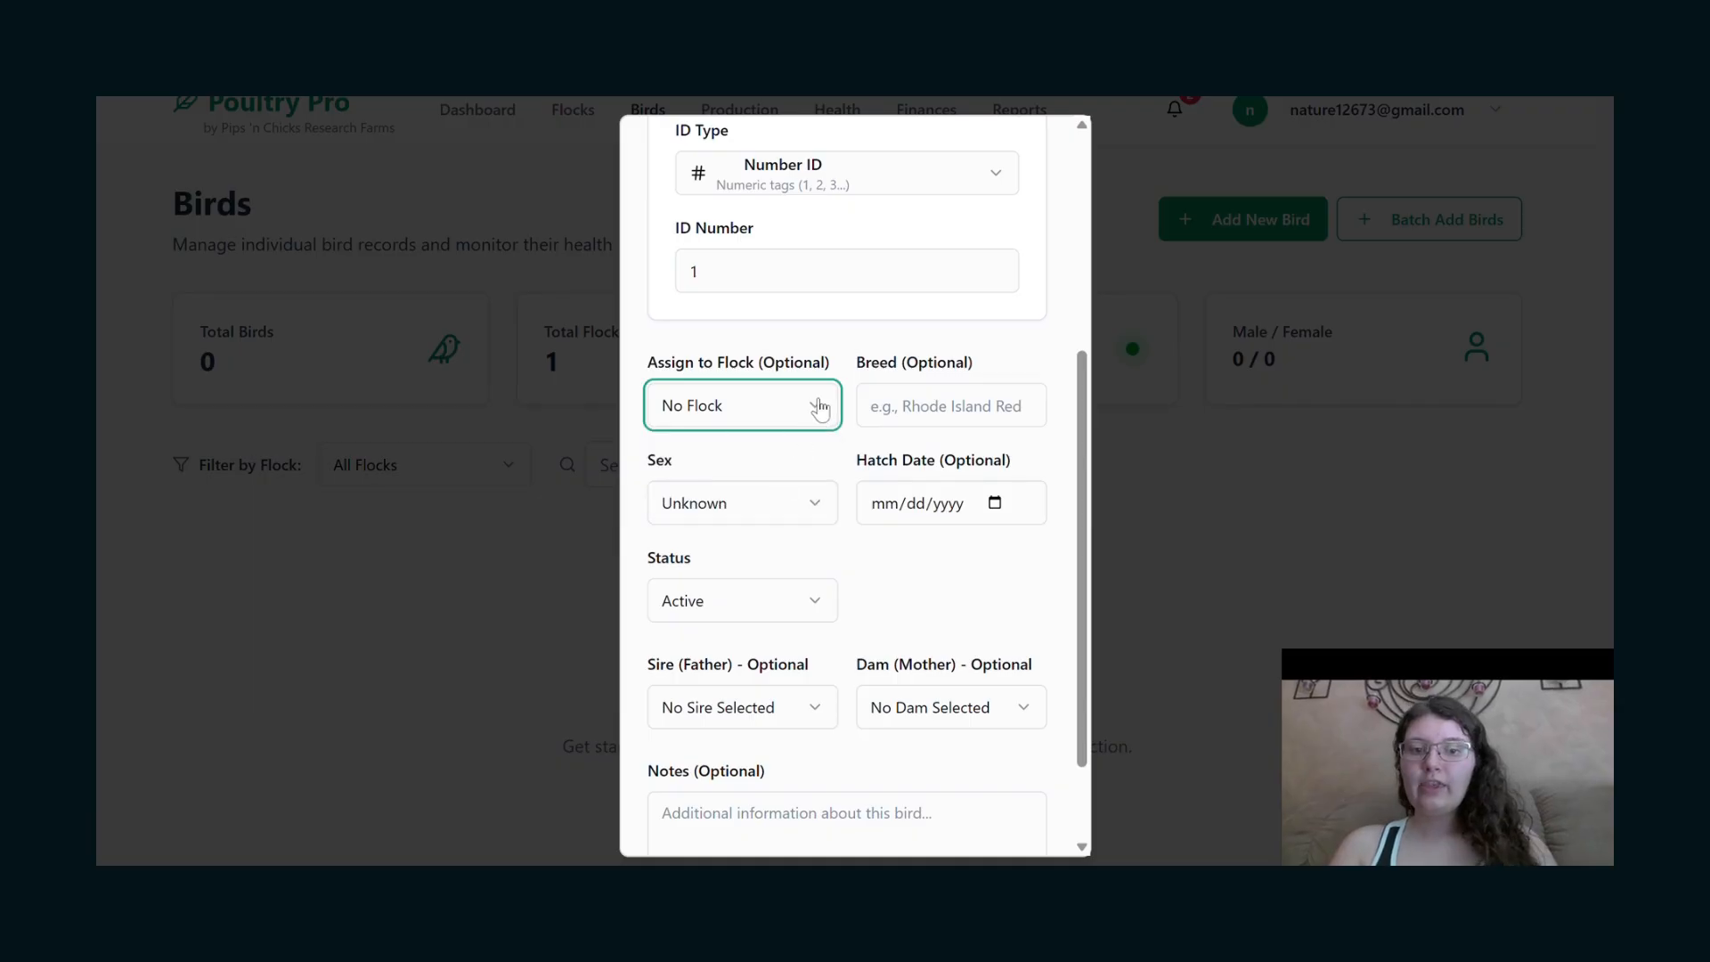
pyautogui.click(819, 403)
pyautogui.click(758, 488)
pyautogui.scroll(-3, 763, 497)
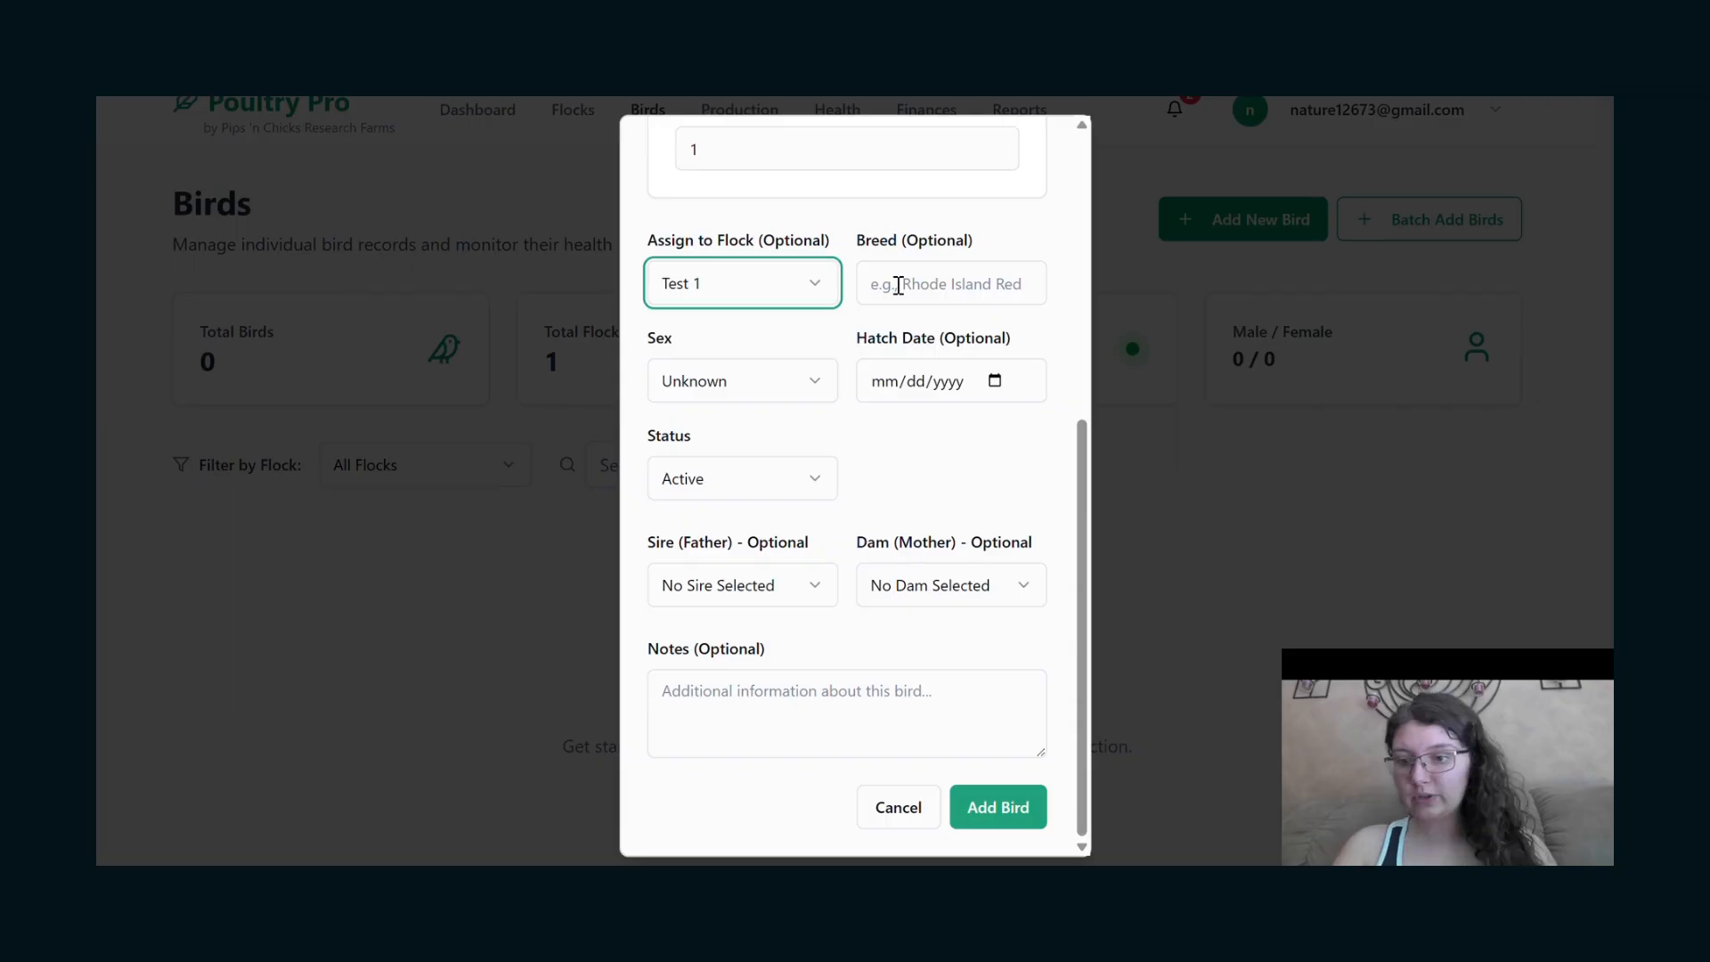
pyautogui.click(997, 808)
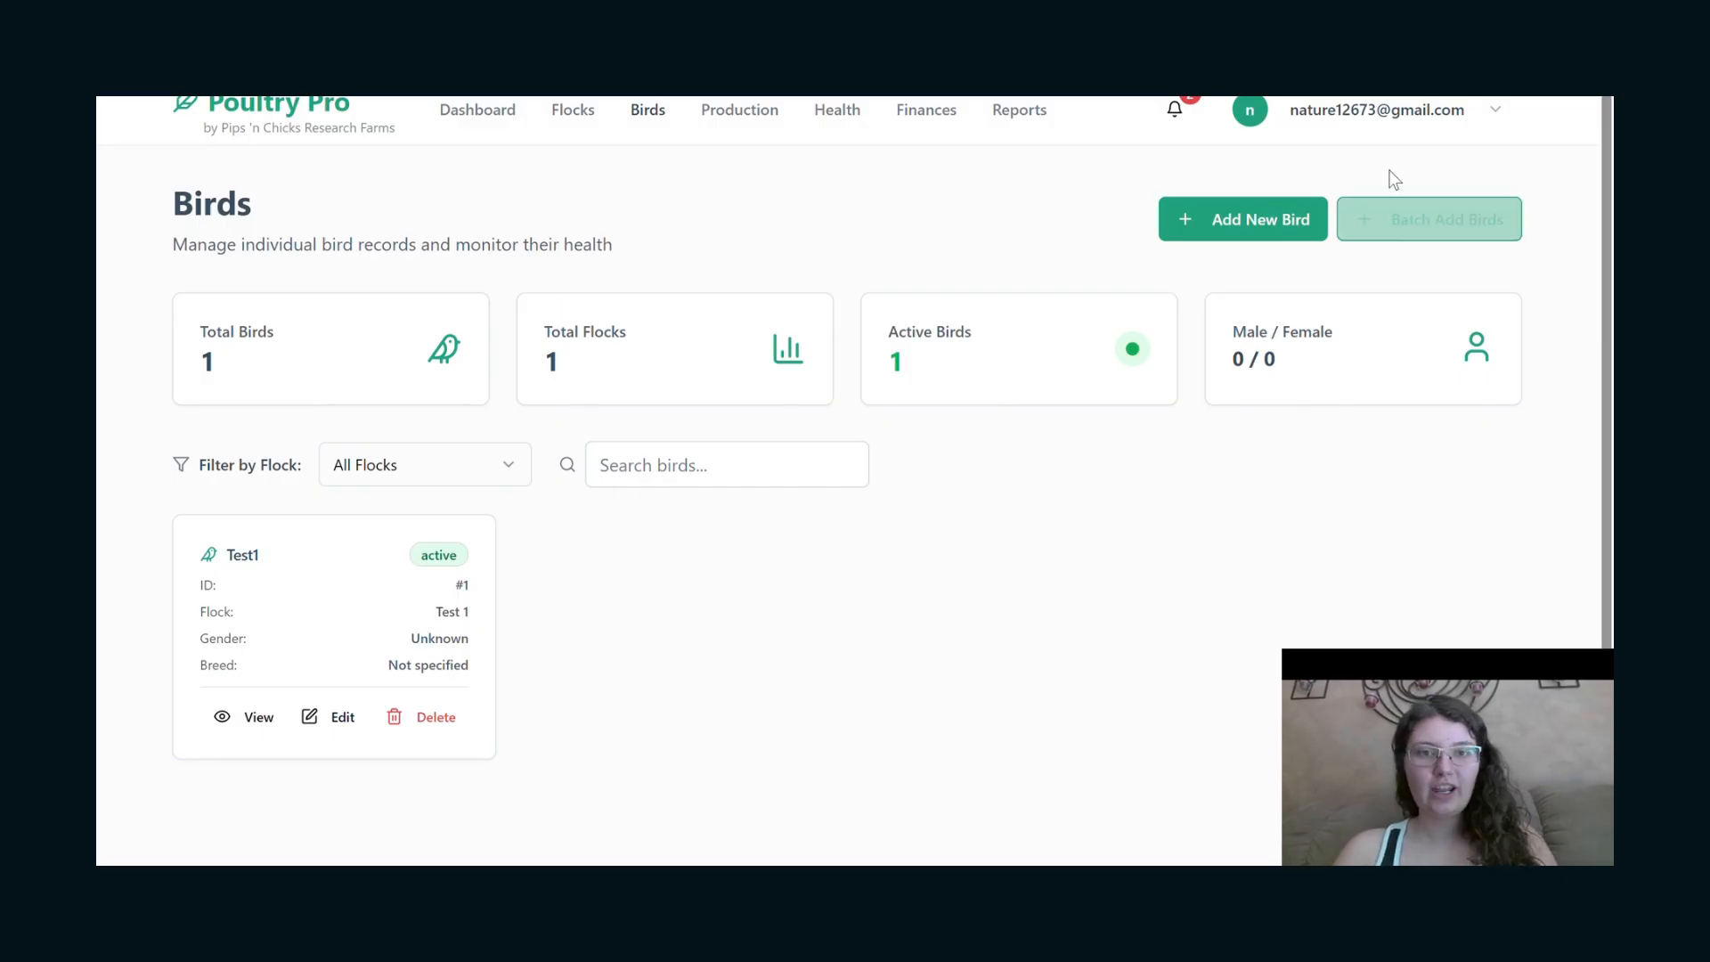
# Start a batch addition of 5 birds and check the naming pattern choices, keeping Sequential Number.
pyautogui.click(1386, 226)
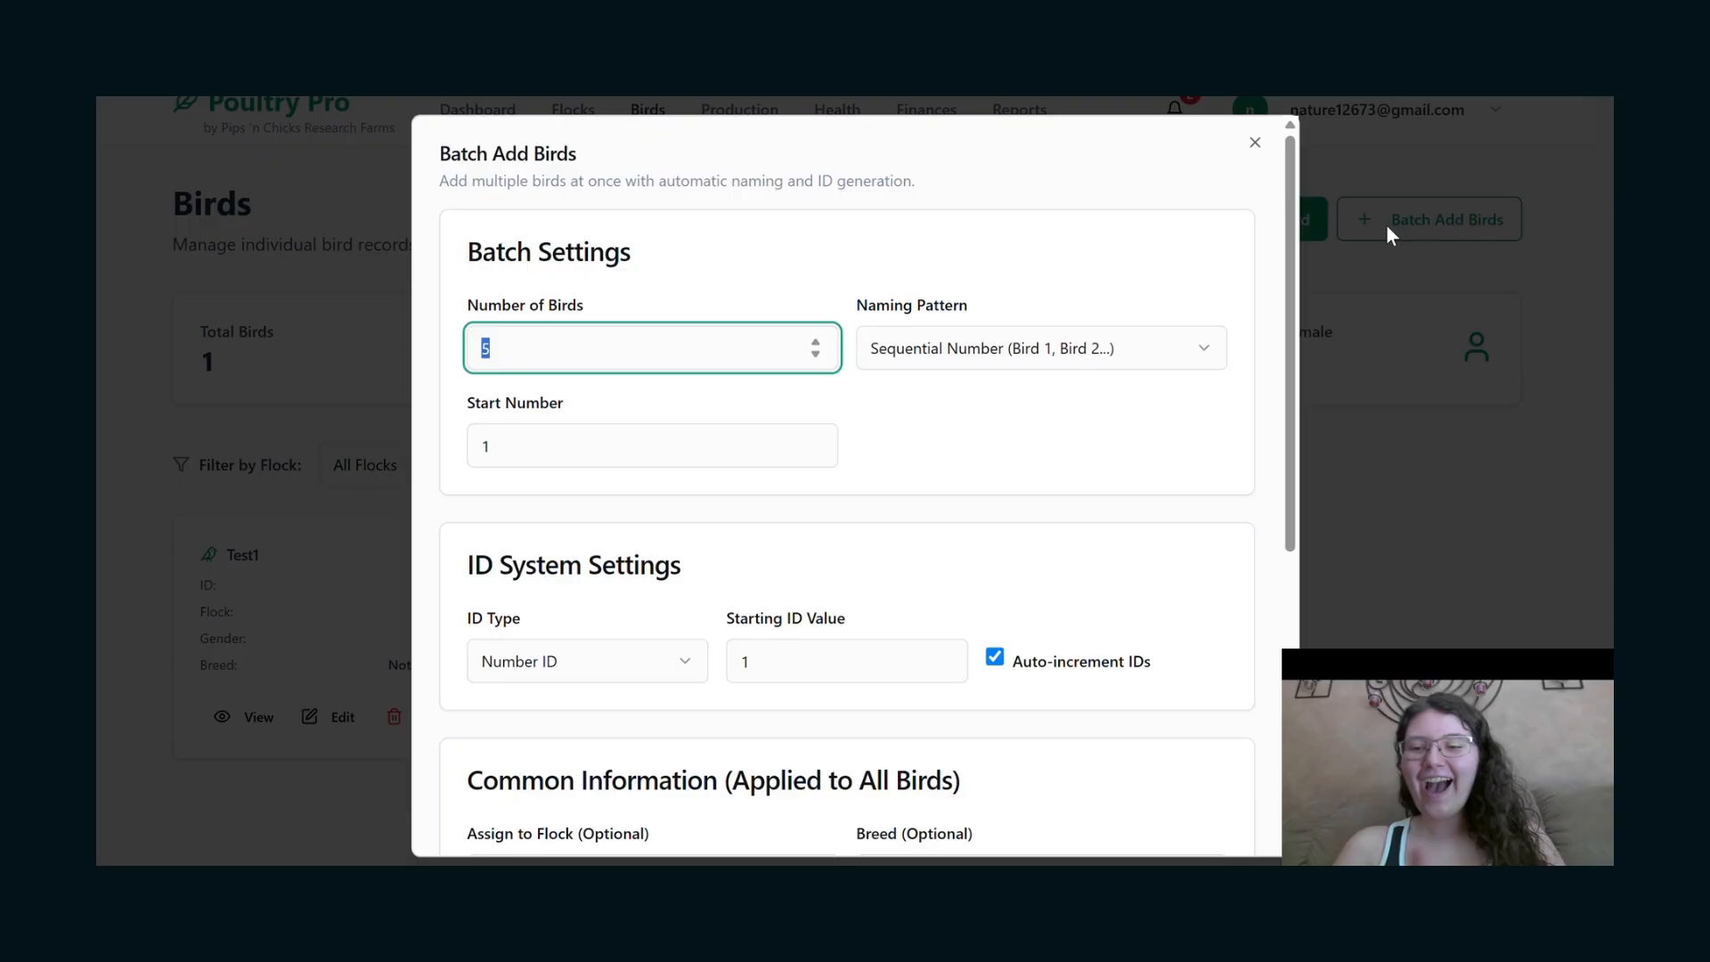
pyautogui.click(630, 347)
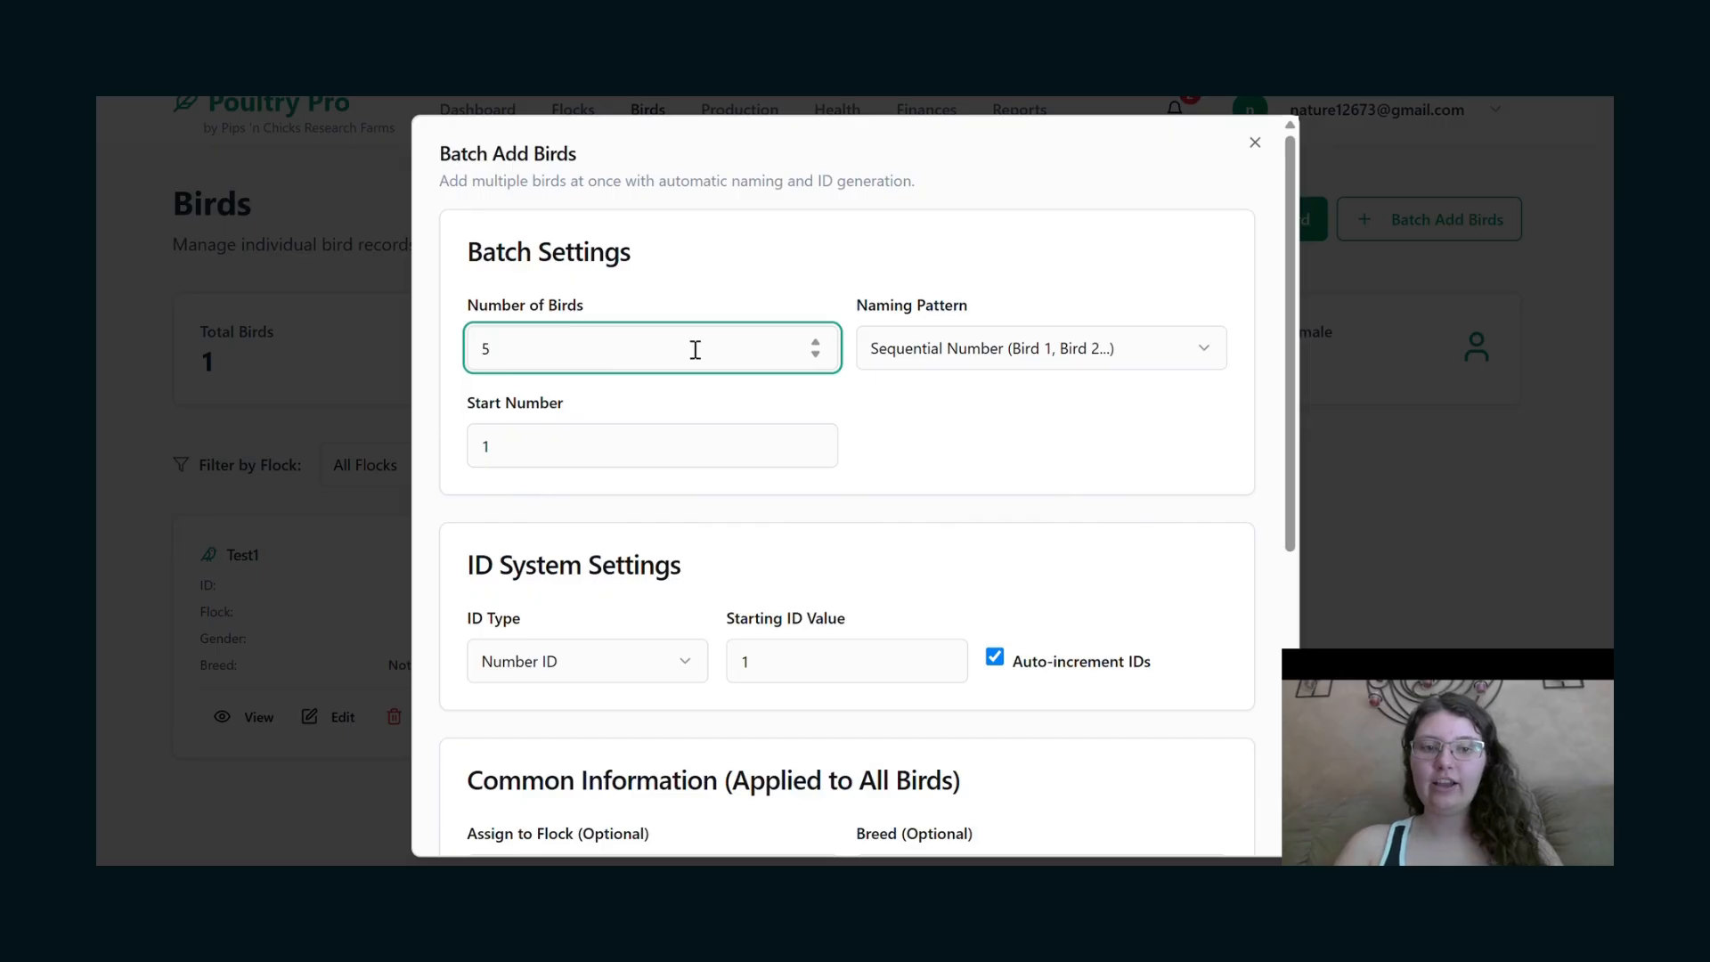
pyautogui.click(949, 356)
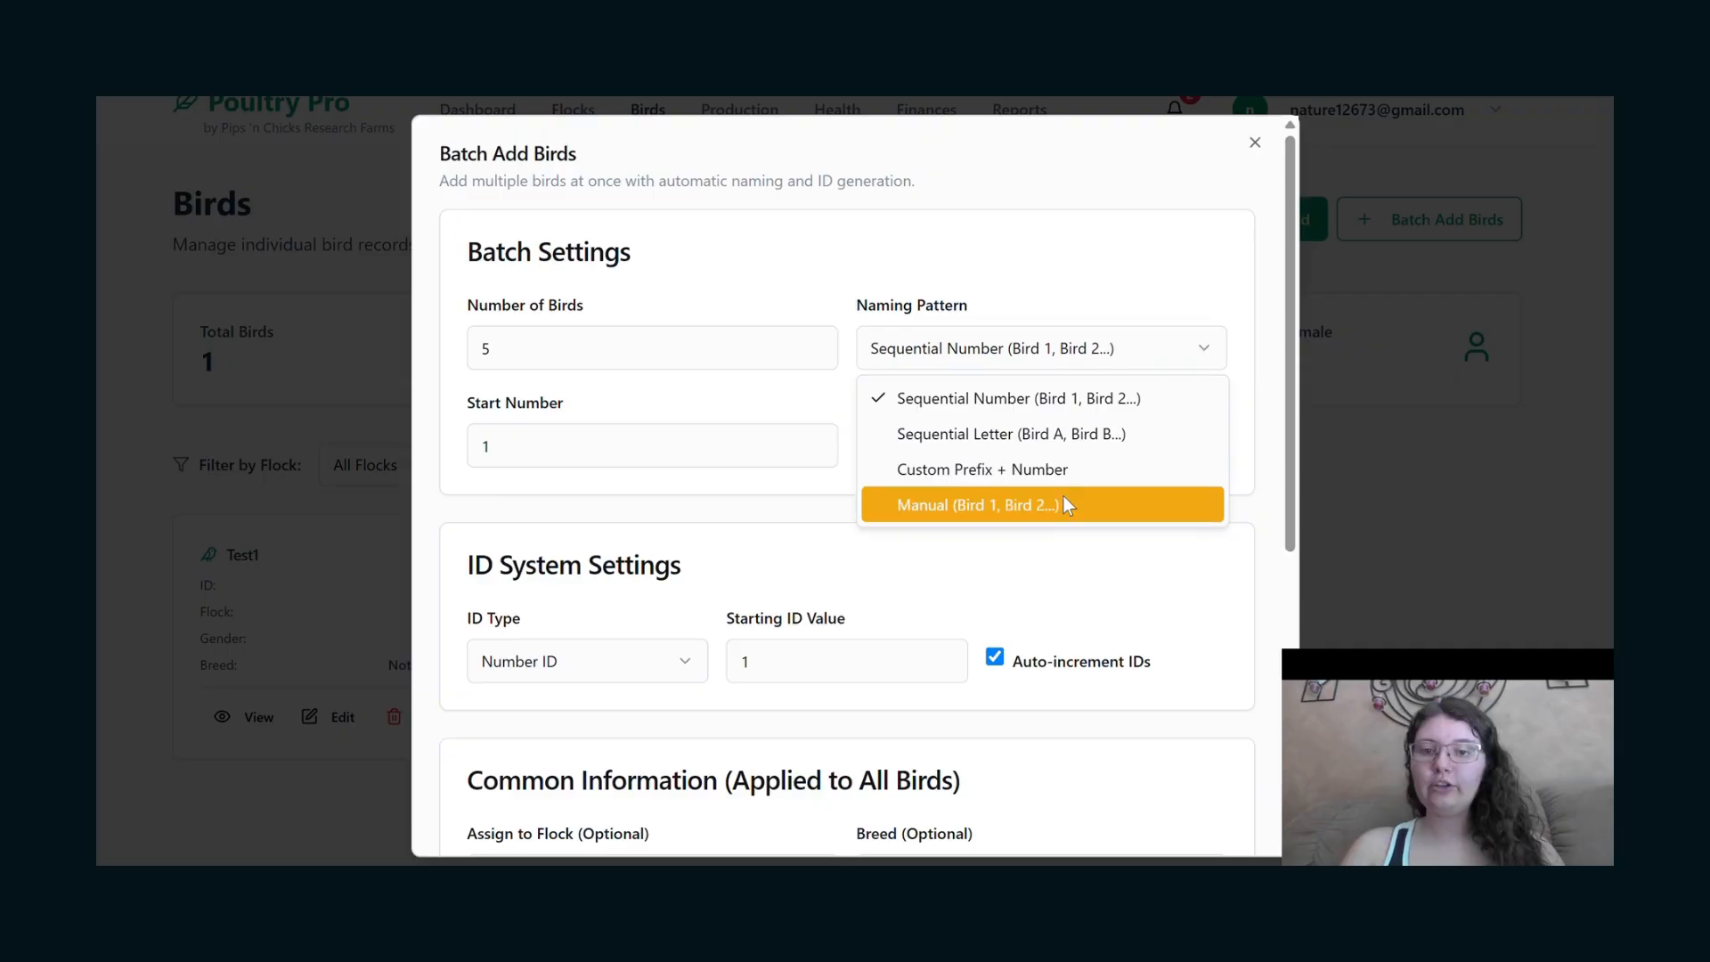
pyautogui.click(719, 443)
# Check the ID type choices in the batch's ID system settings, keeping Number ID.
pyautogui.scroll(-2, 954, 481)
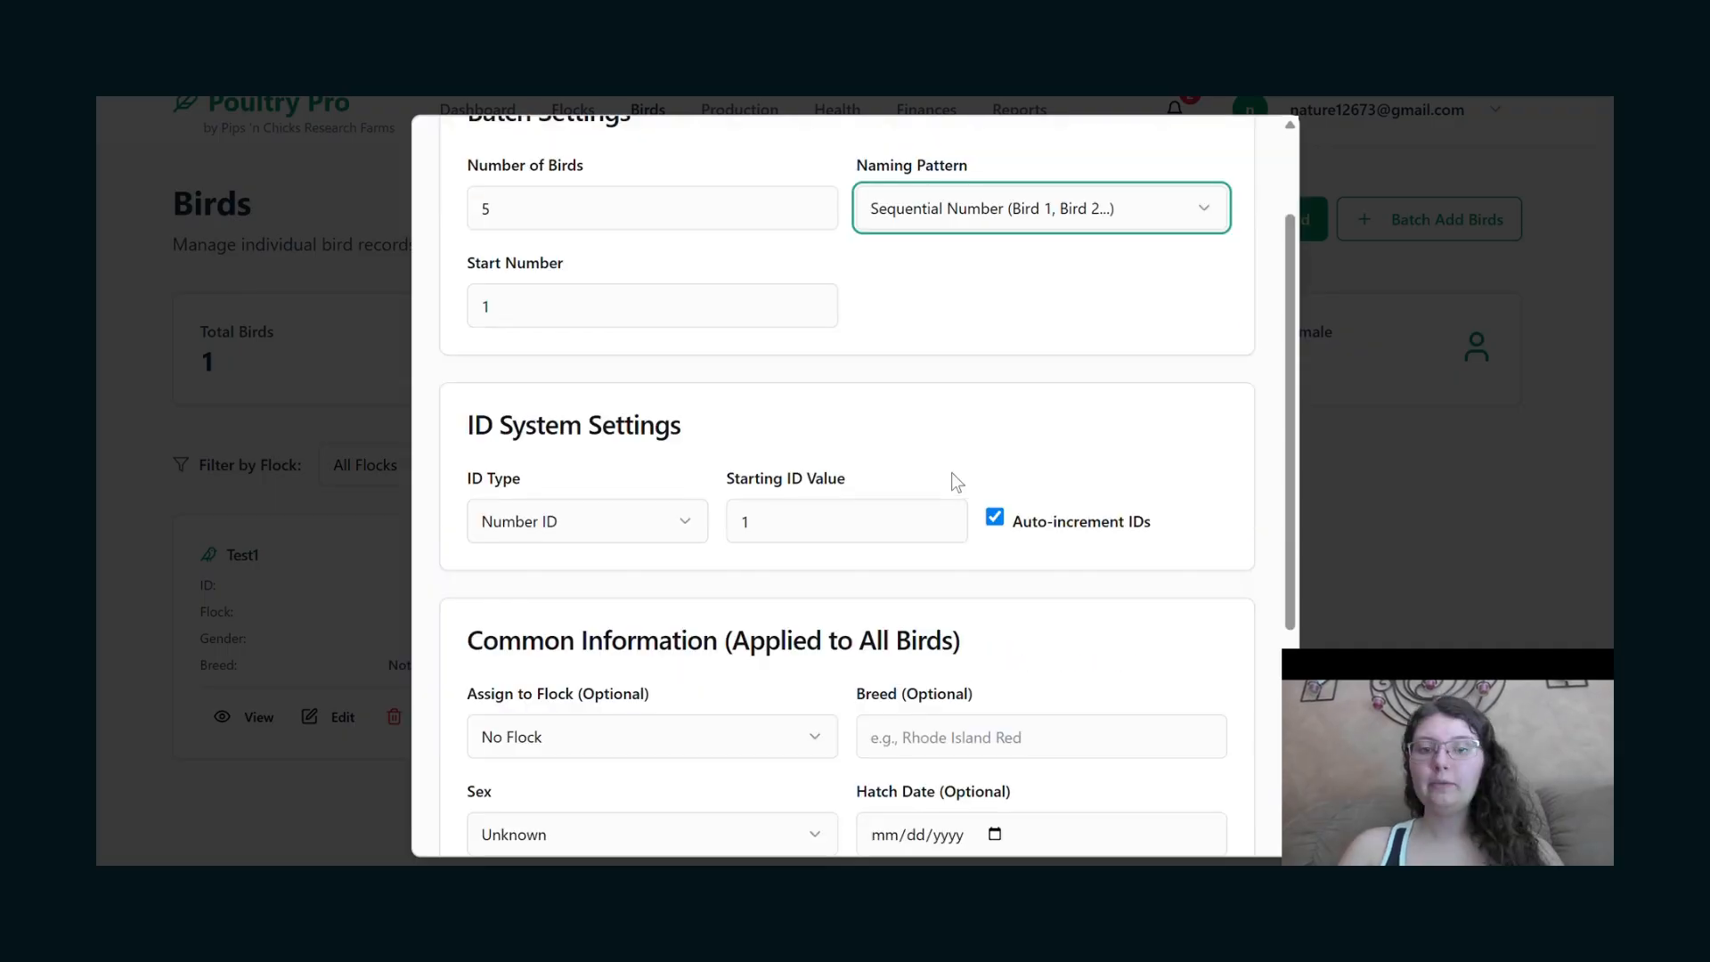
pyautogui.scroll(-2, 951, 472)
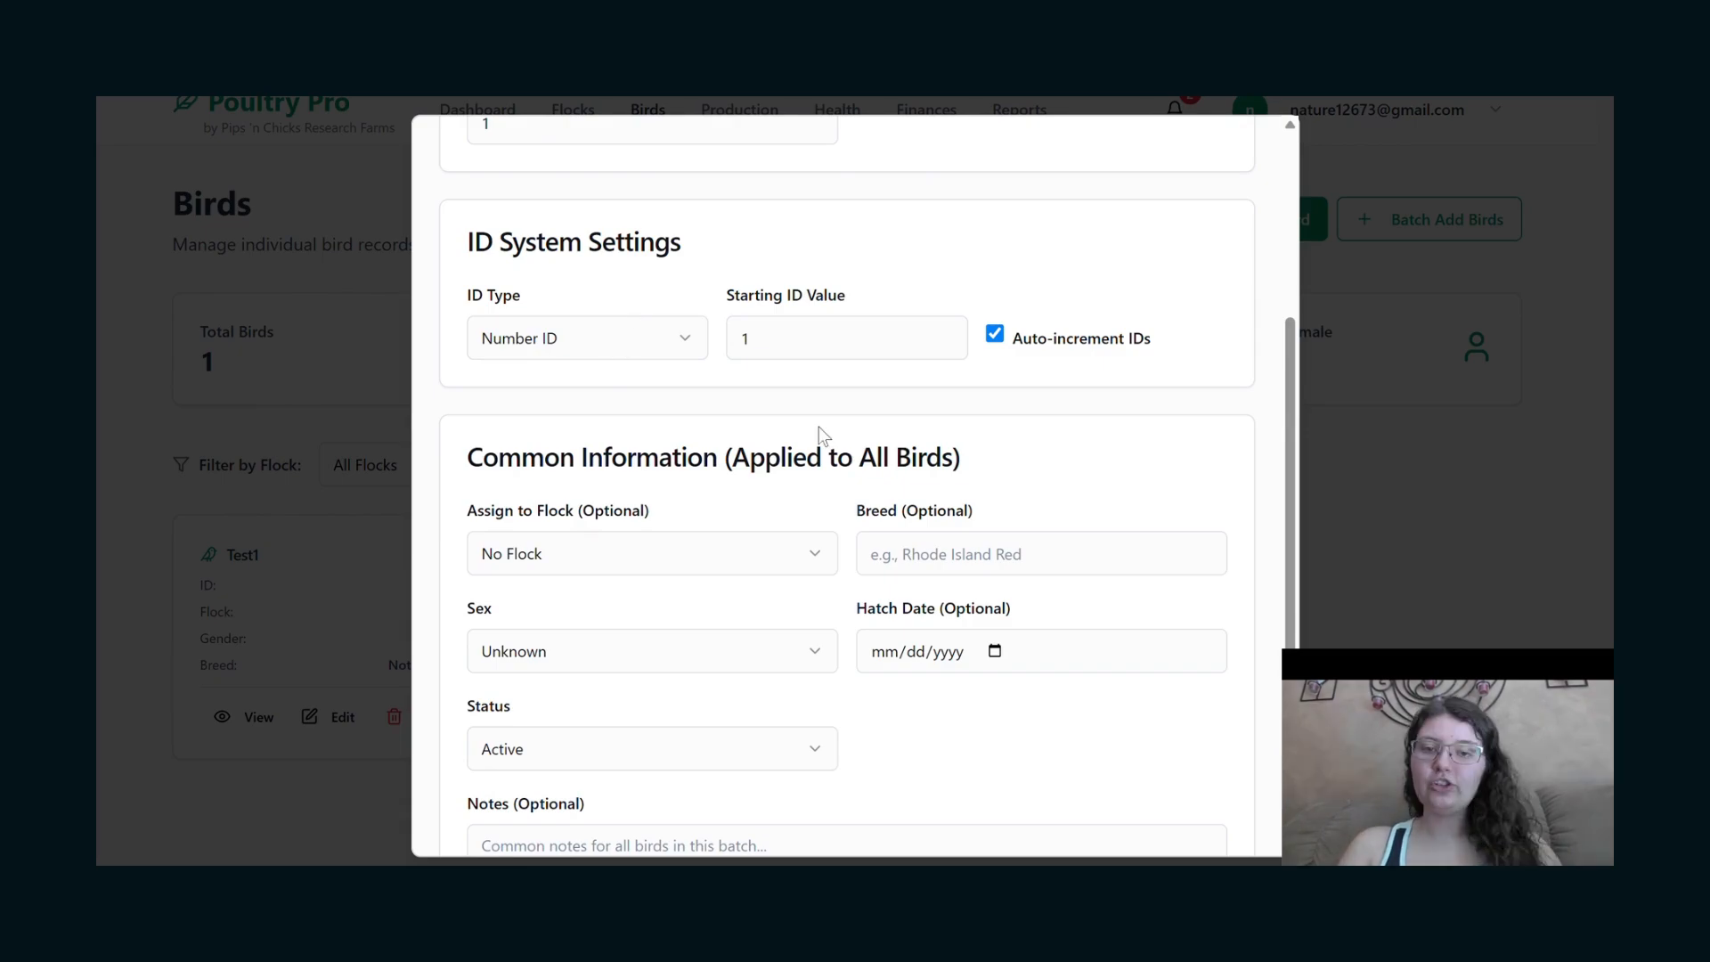
pyautogui.click(664, 341)
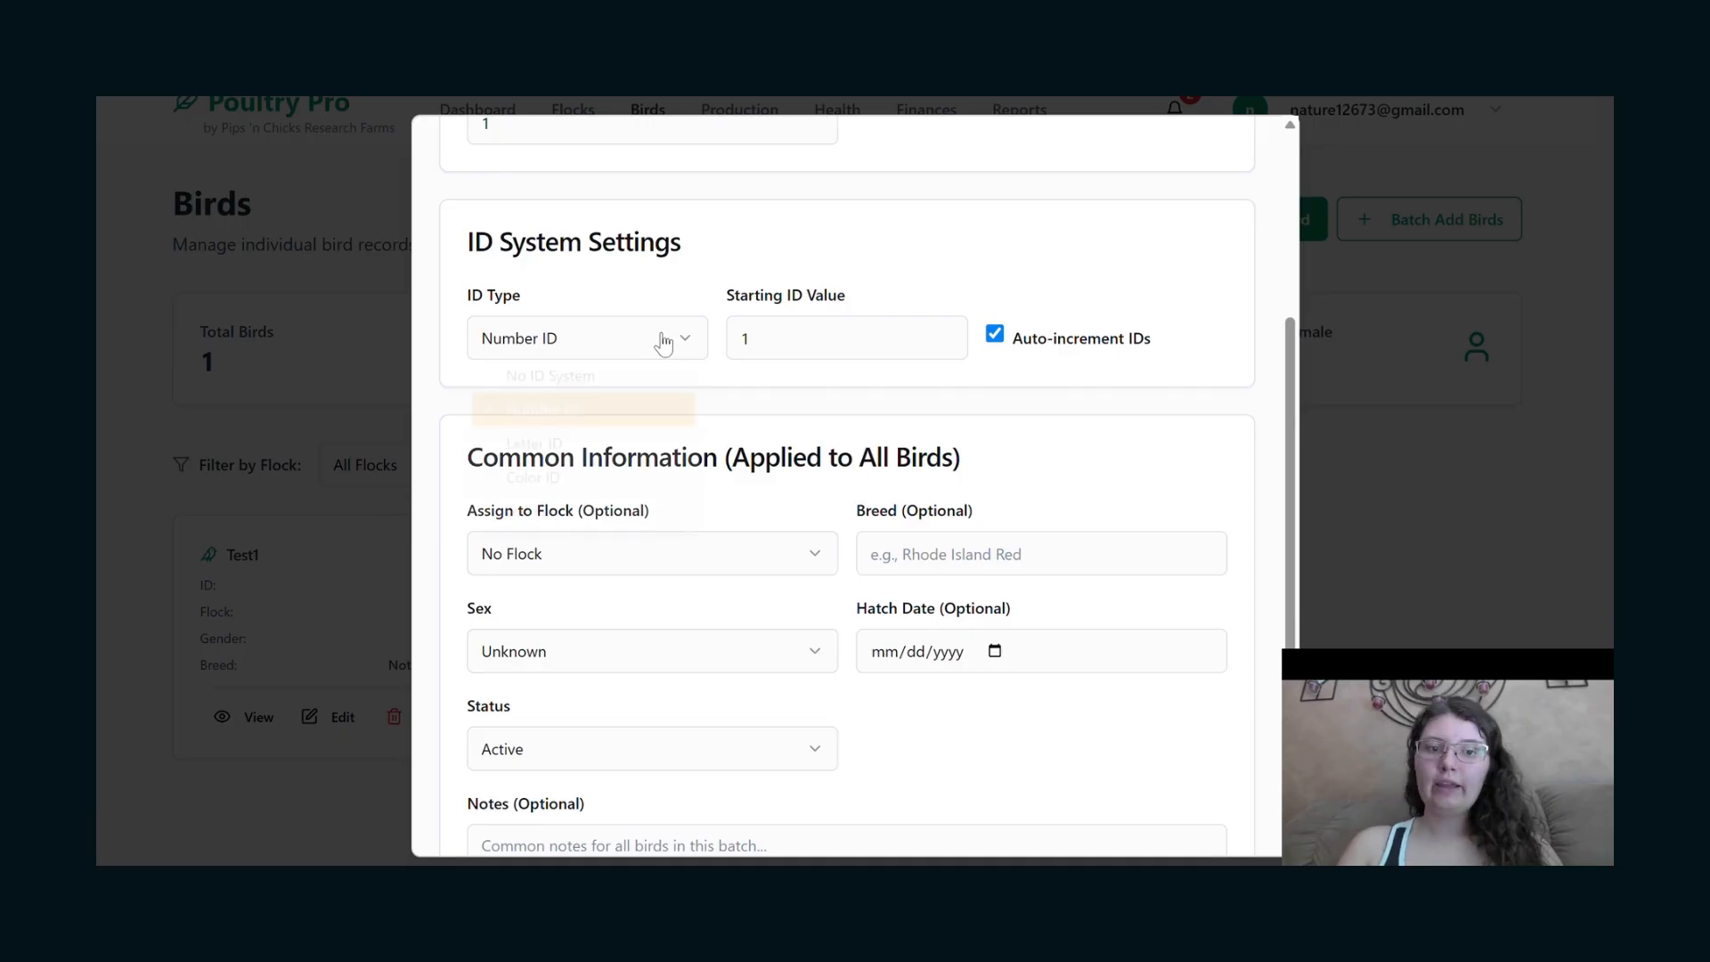
pyautogui.click(788, 425)
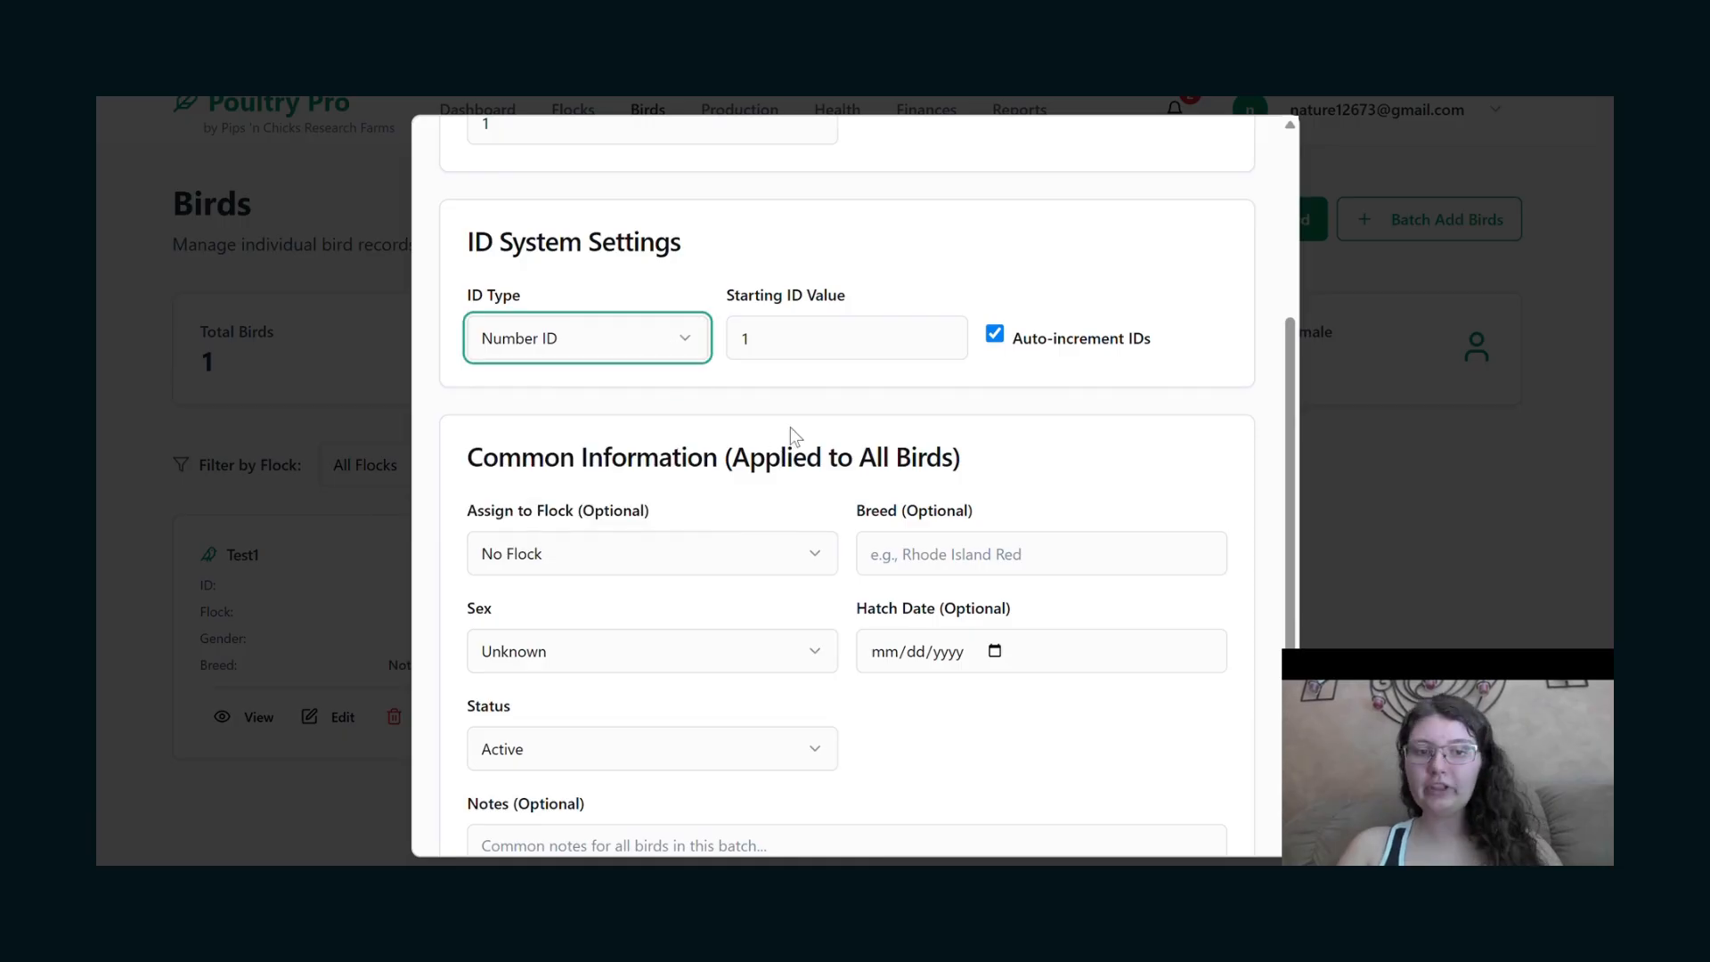
# Assign the batch to the Test 1 flock and set its breed to Leghorns in the common information.
pyautogui.scroll(-1, 789, 425)
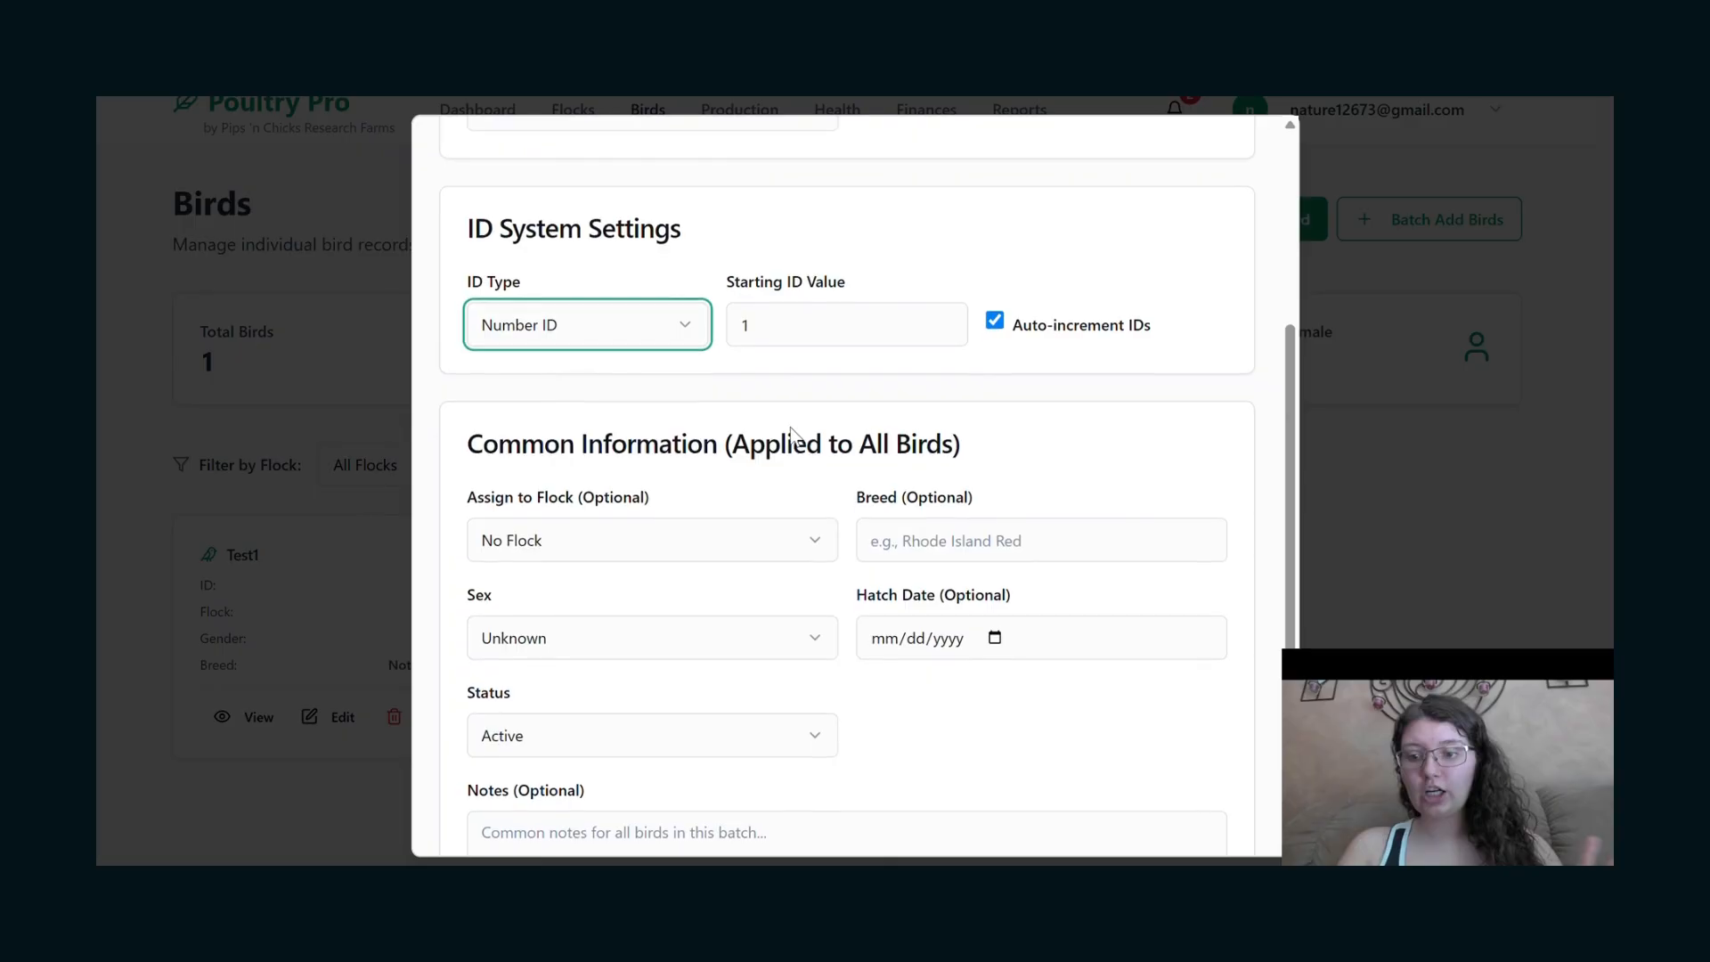
pyautogui.scroll(-2, 784, 392)
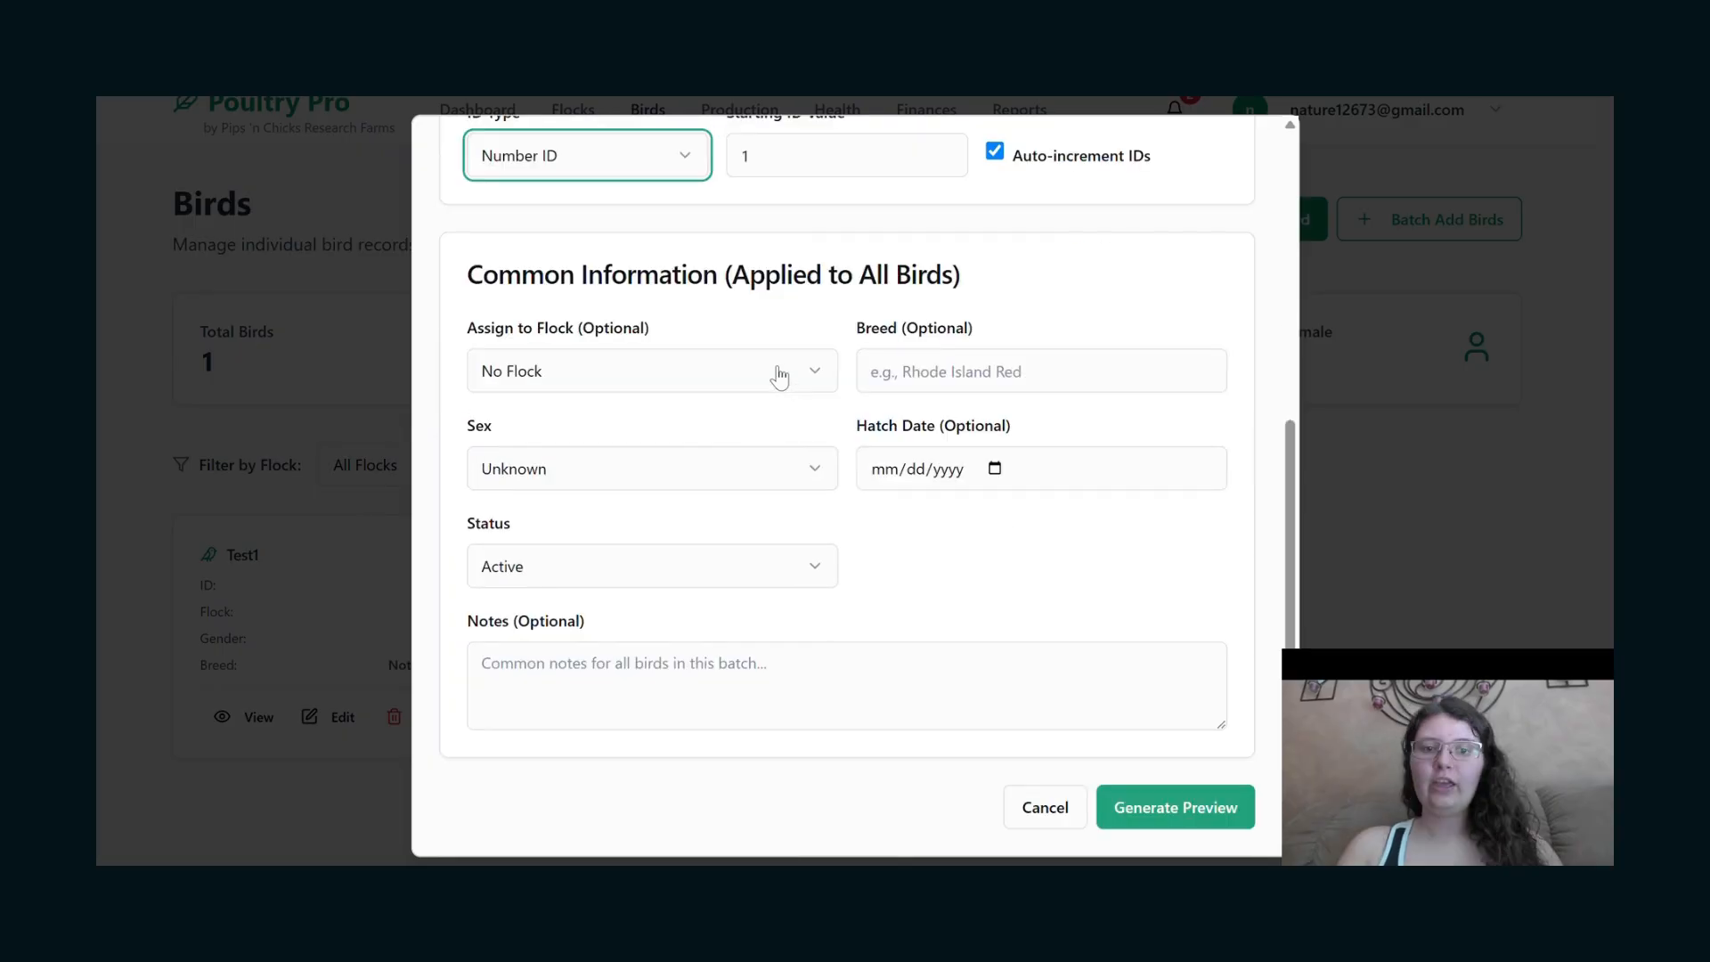
pyautogui.click(779, 377)
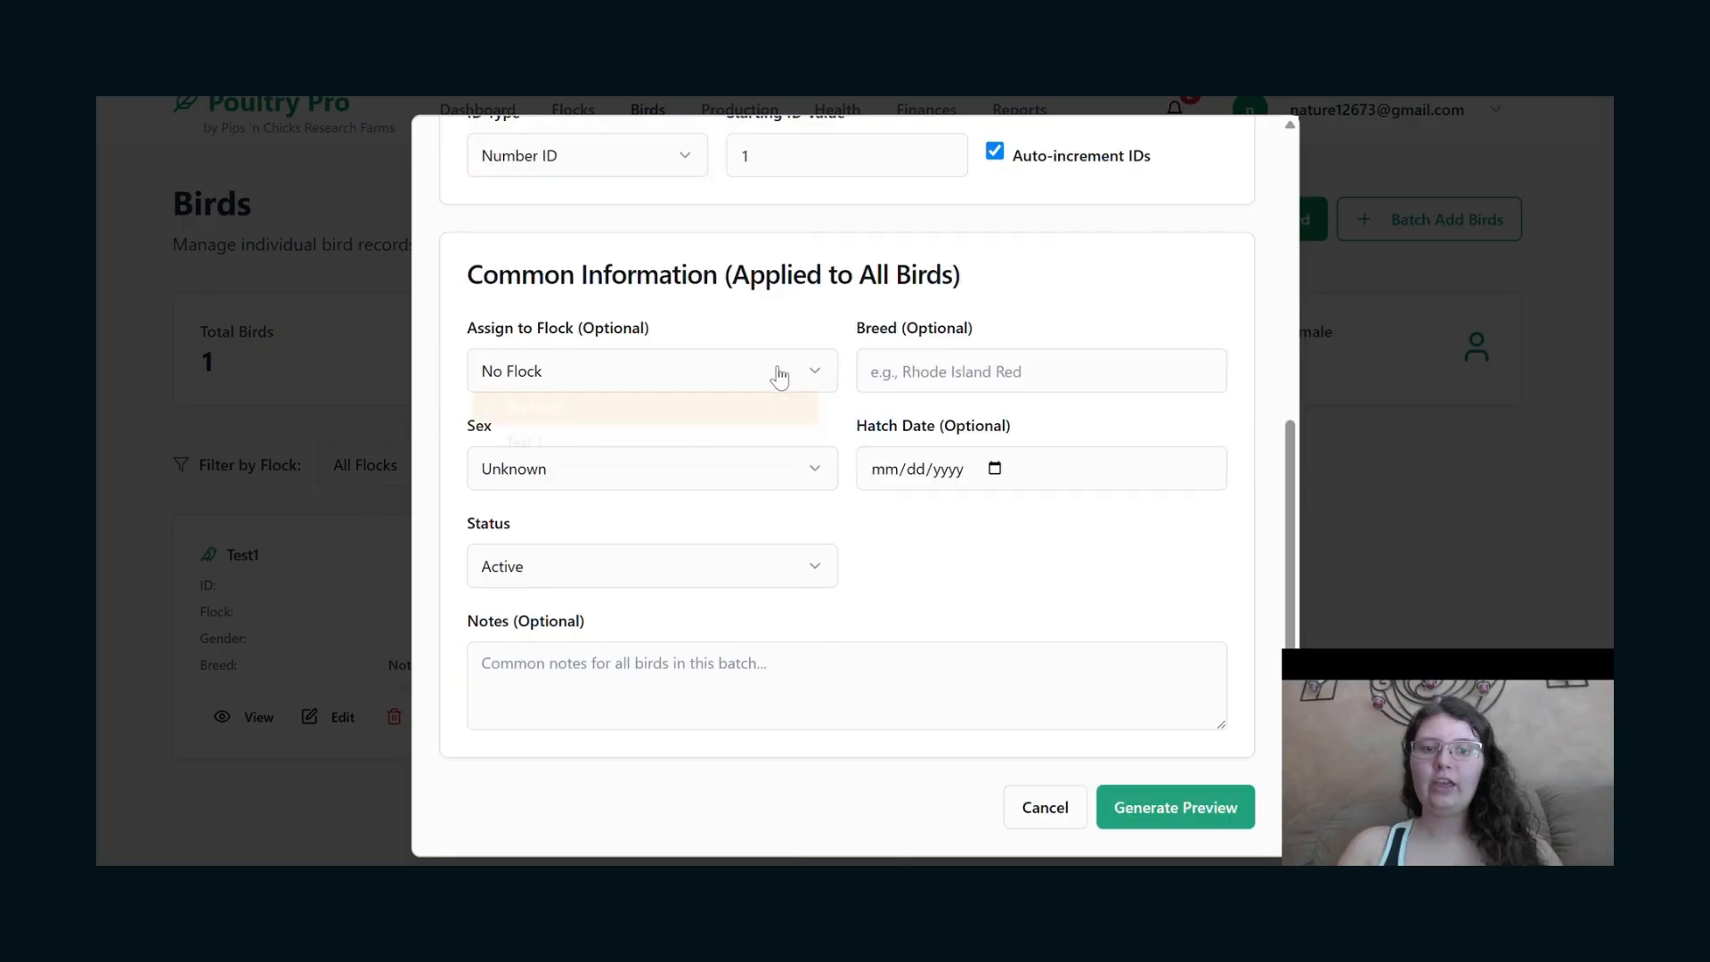
pyautogui.click(693, 452)
pyautogui.click(930, 382)
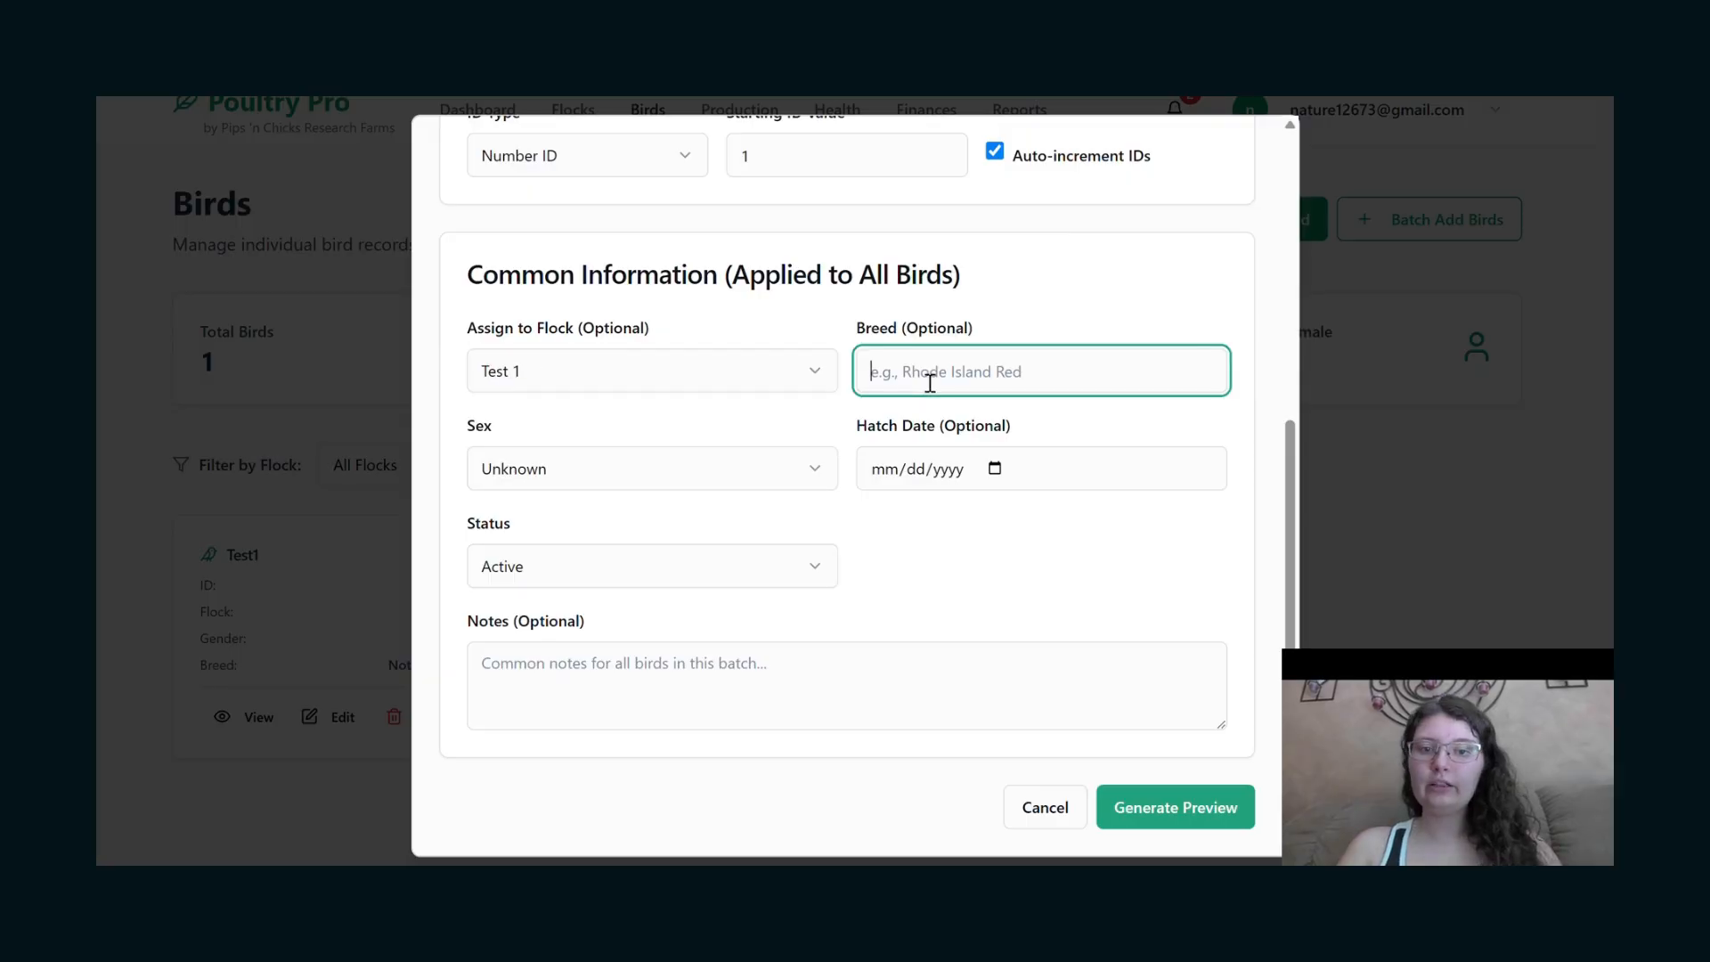
pyautogui.write('Leghorns')
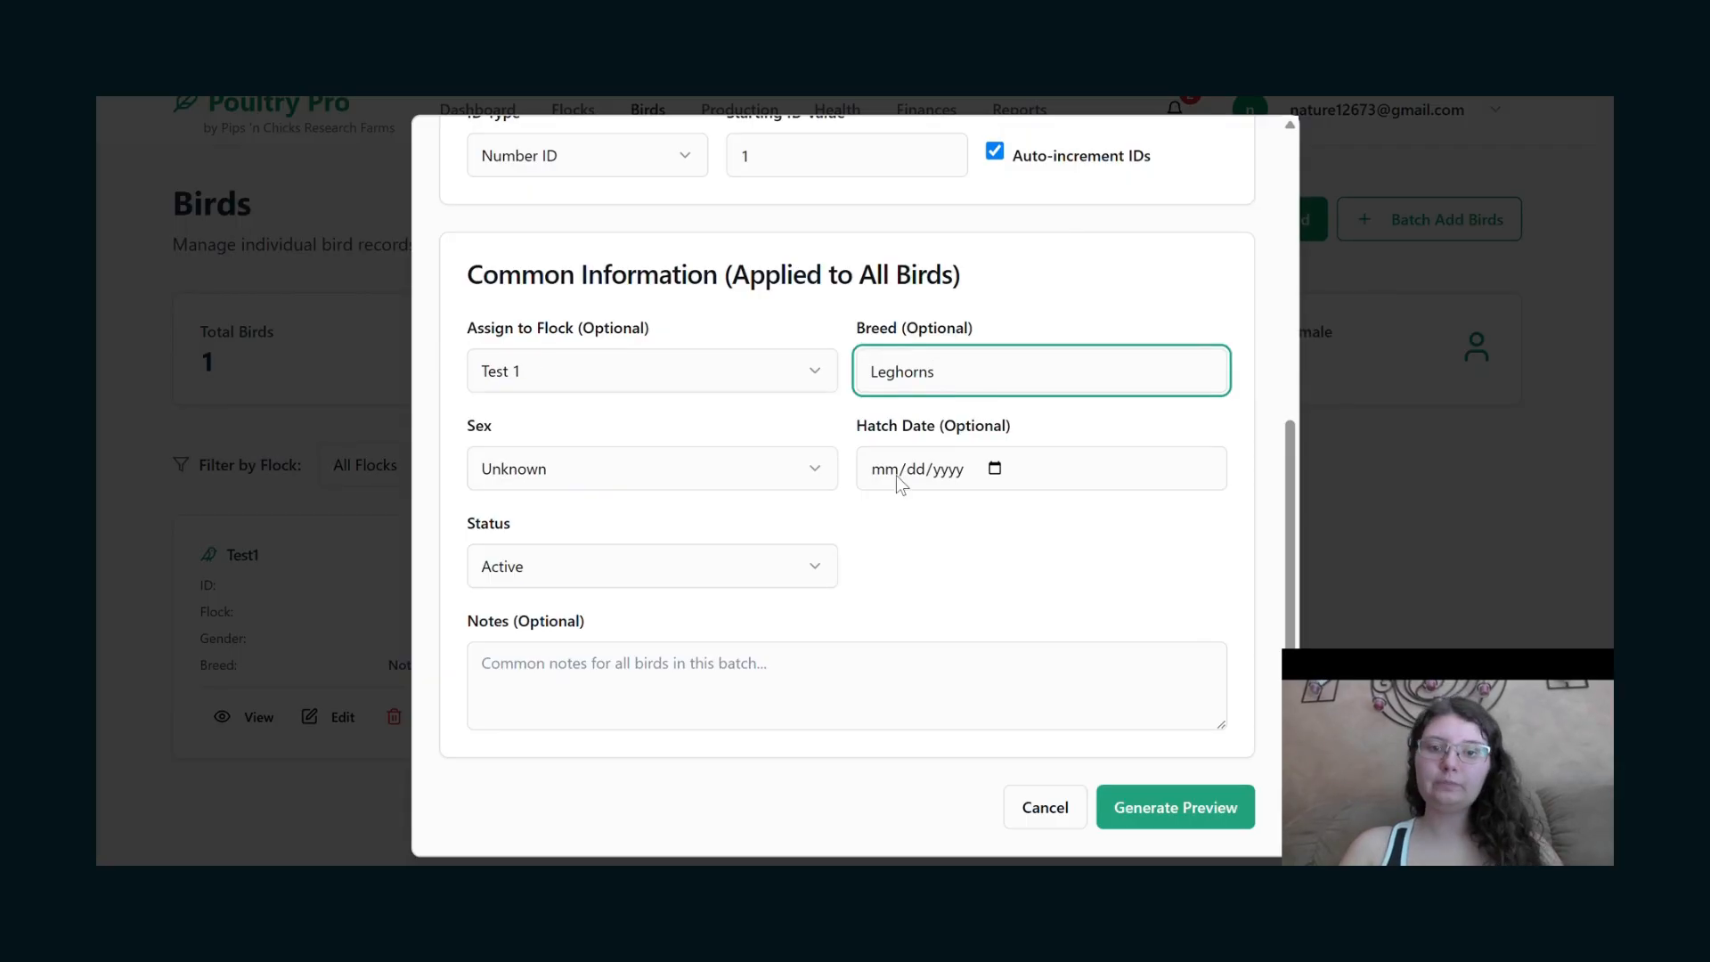
# Set the batch's hatch date to 07/29/2025.
pyautogui.click(993, 472)
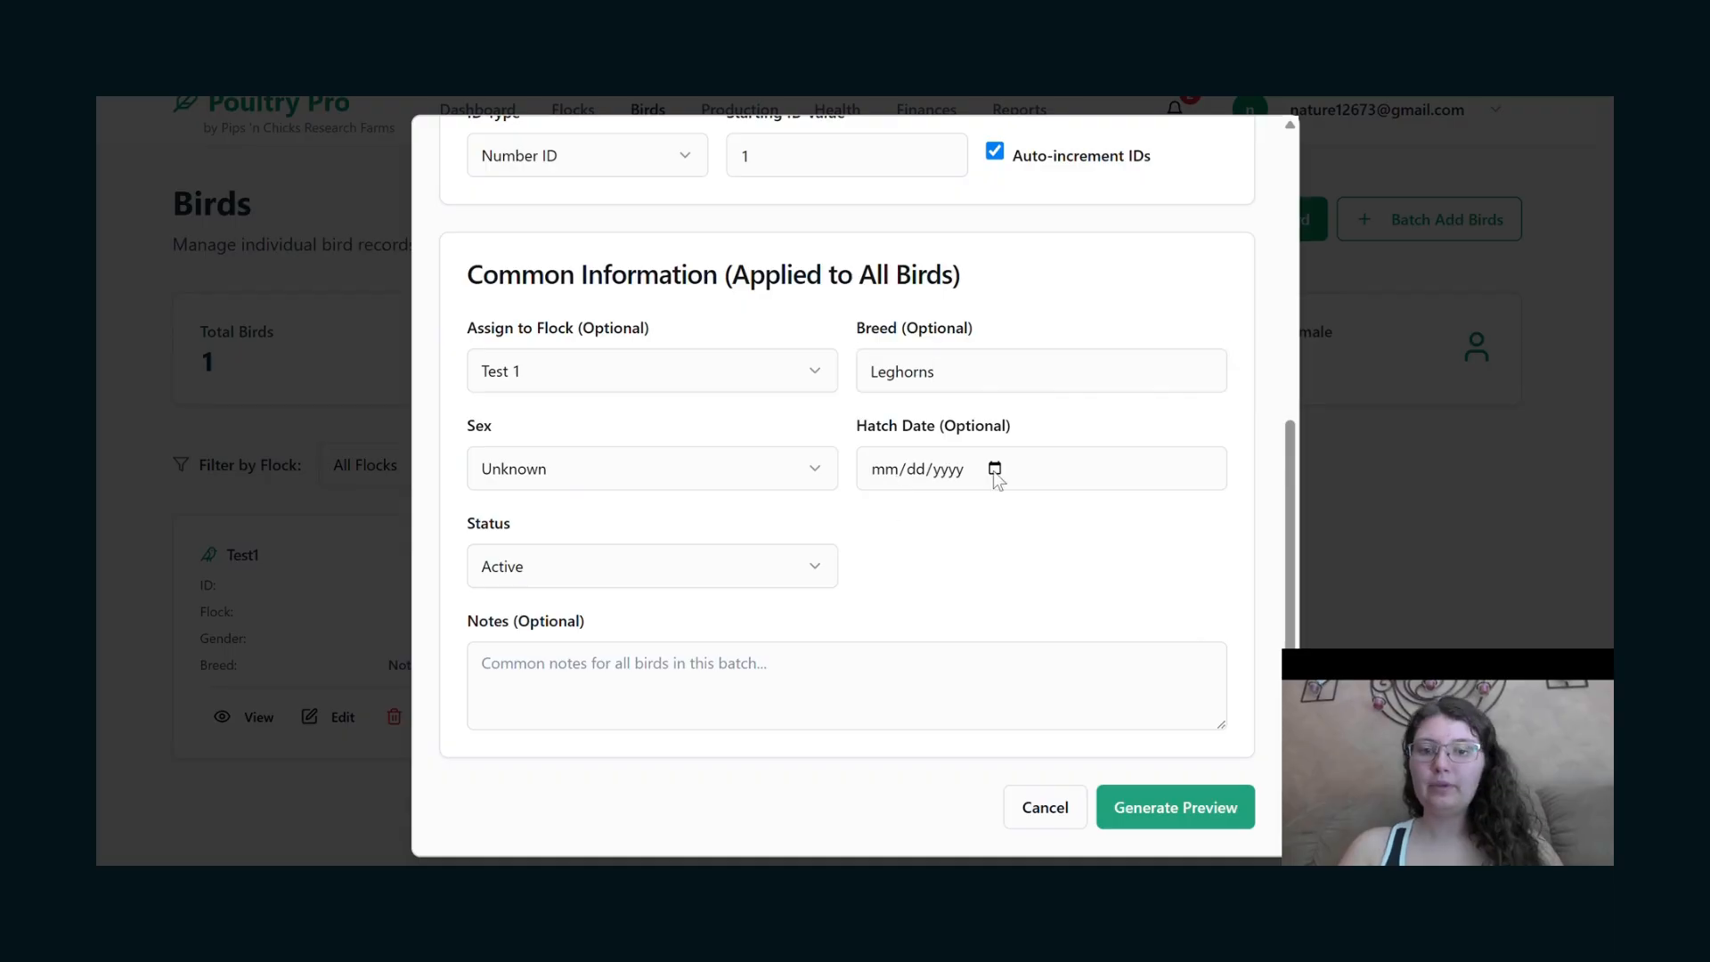
pyautogui.click(994, 470)
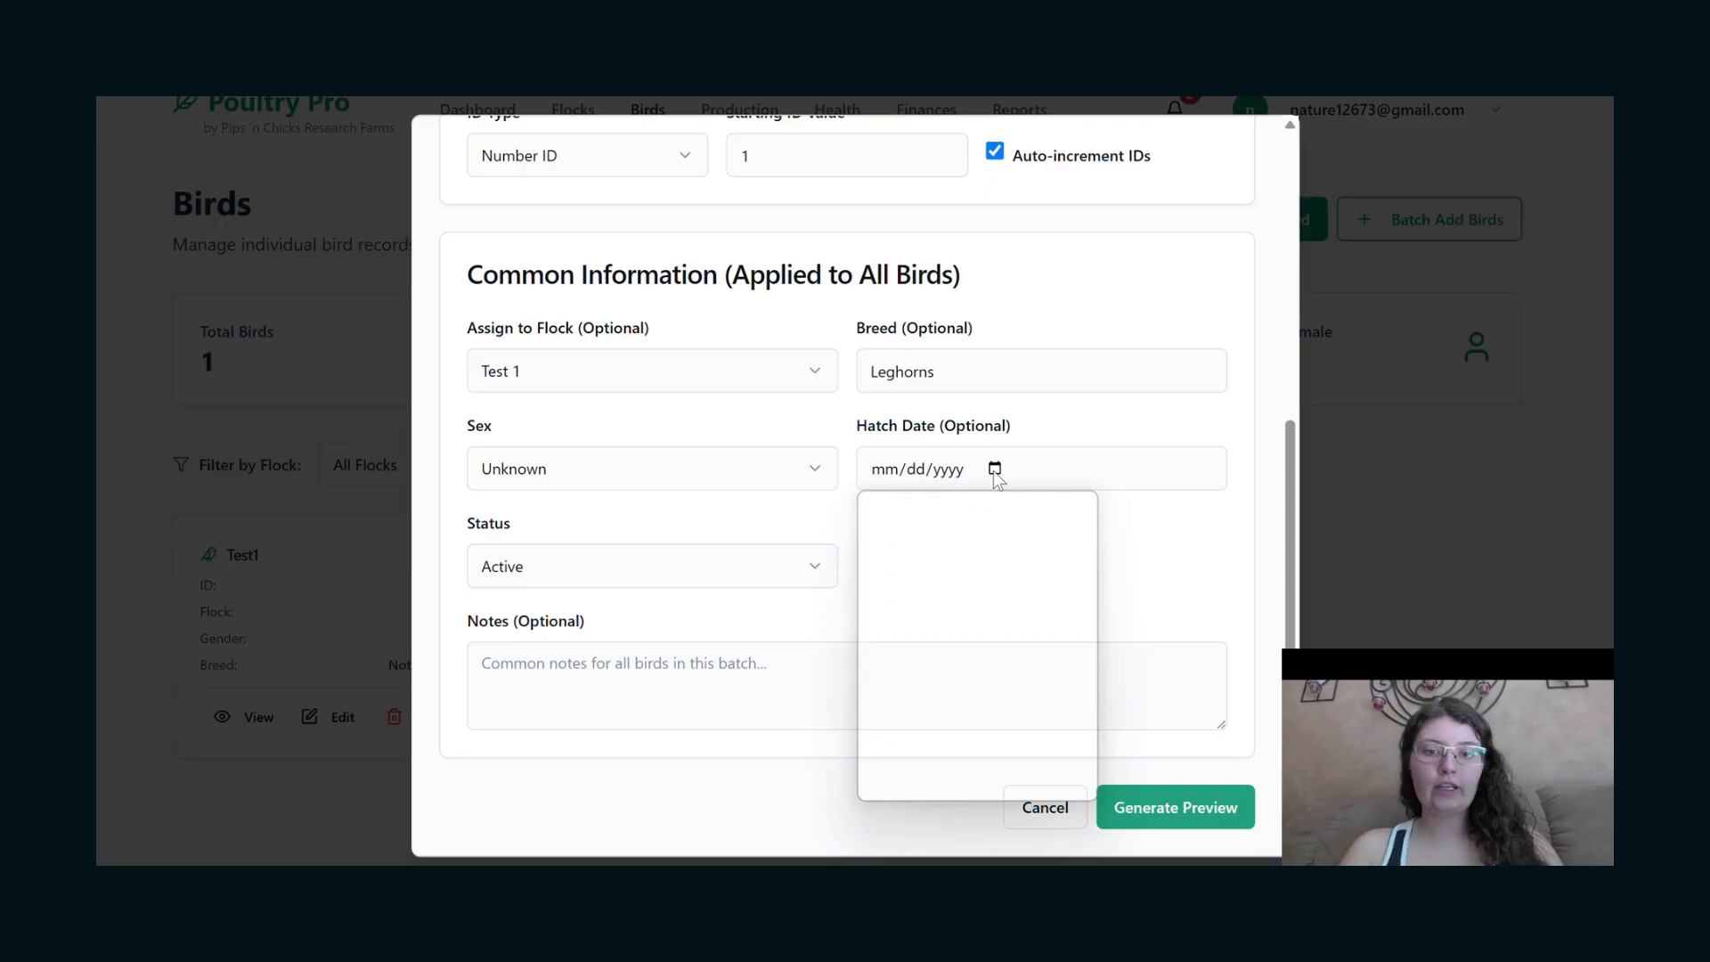
pyautogui.click(946, 713)
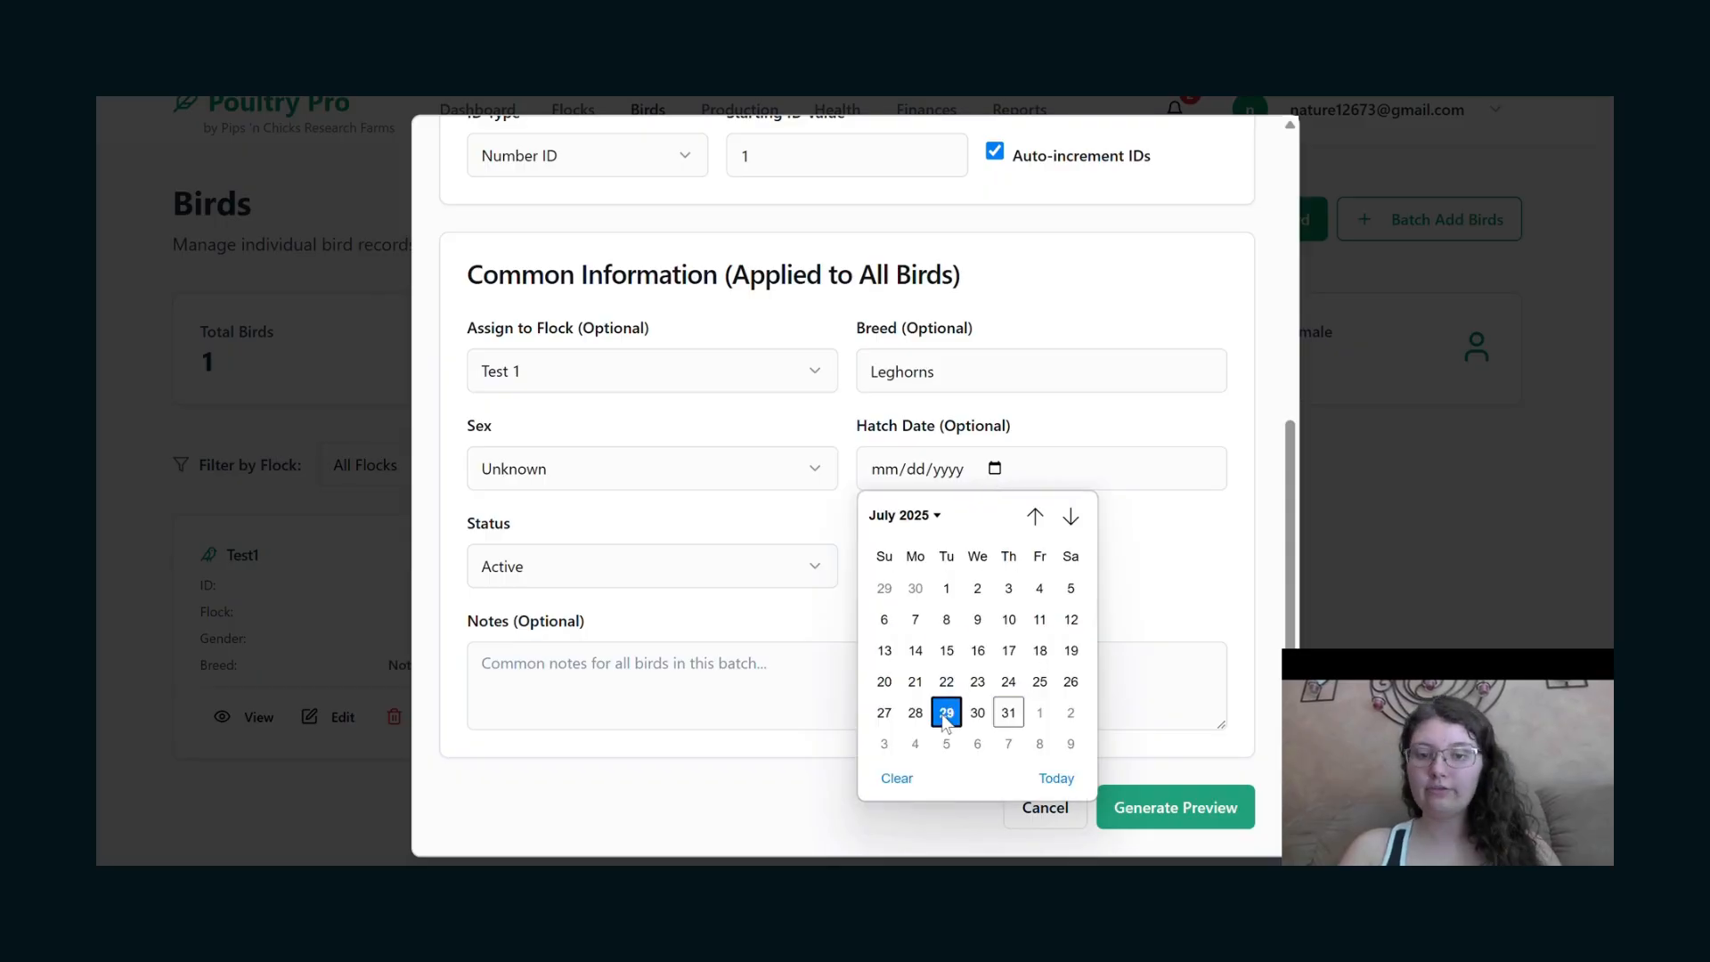
pyautogui.click(945, 713)
# Generate the batch preview, add the 5 birds and look over their cards on the Birds page.
pyautogui.click(1157, 801)
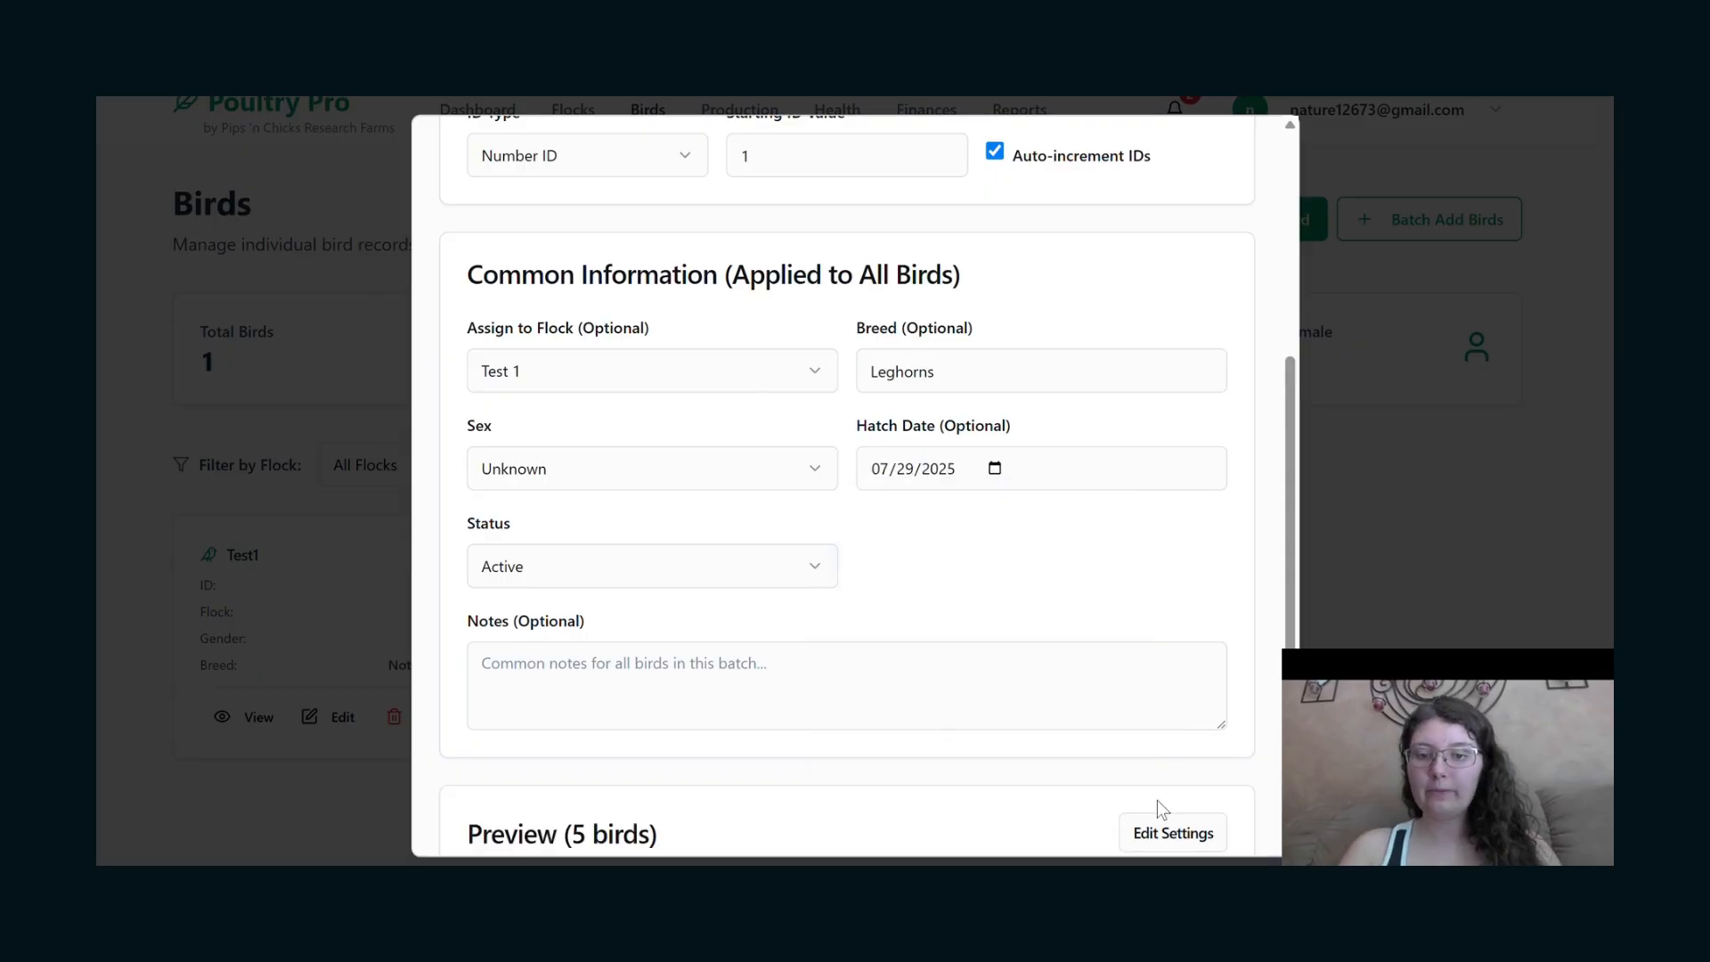
pyautogui.scroll(-2, 1157, 800)
pyautogui.scroll(-3, 1157, 800)
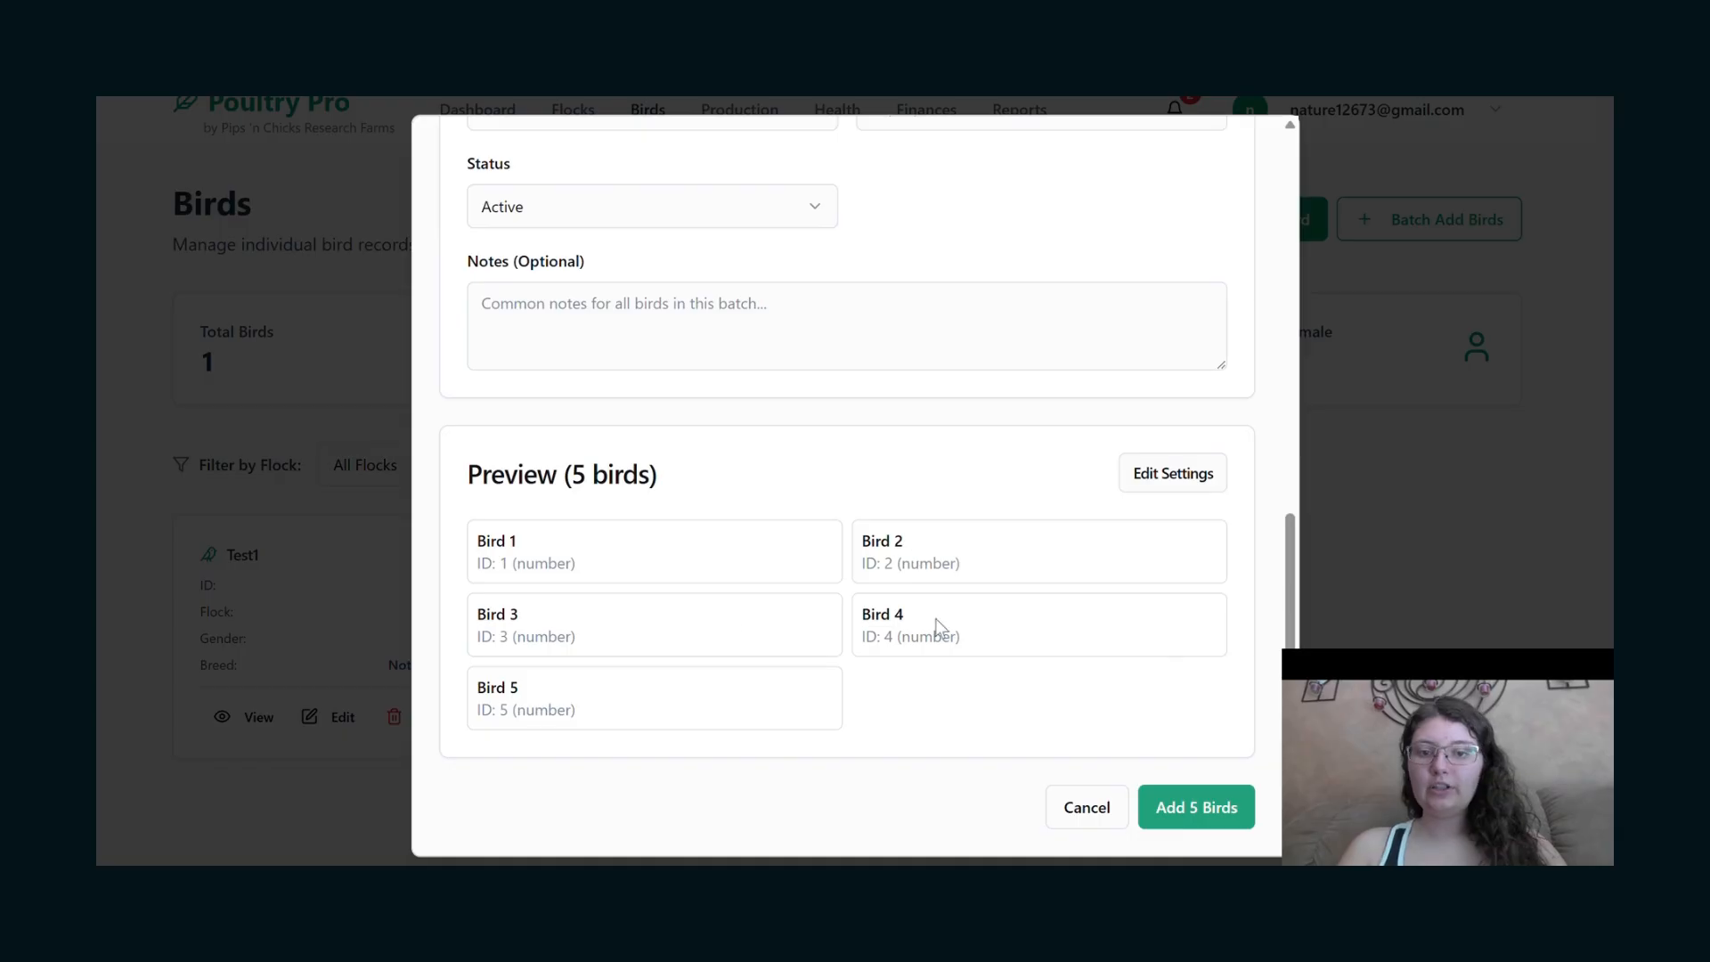
pyautogui.click(1181, 809)
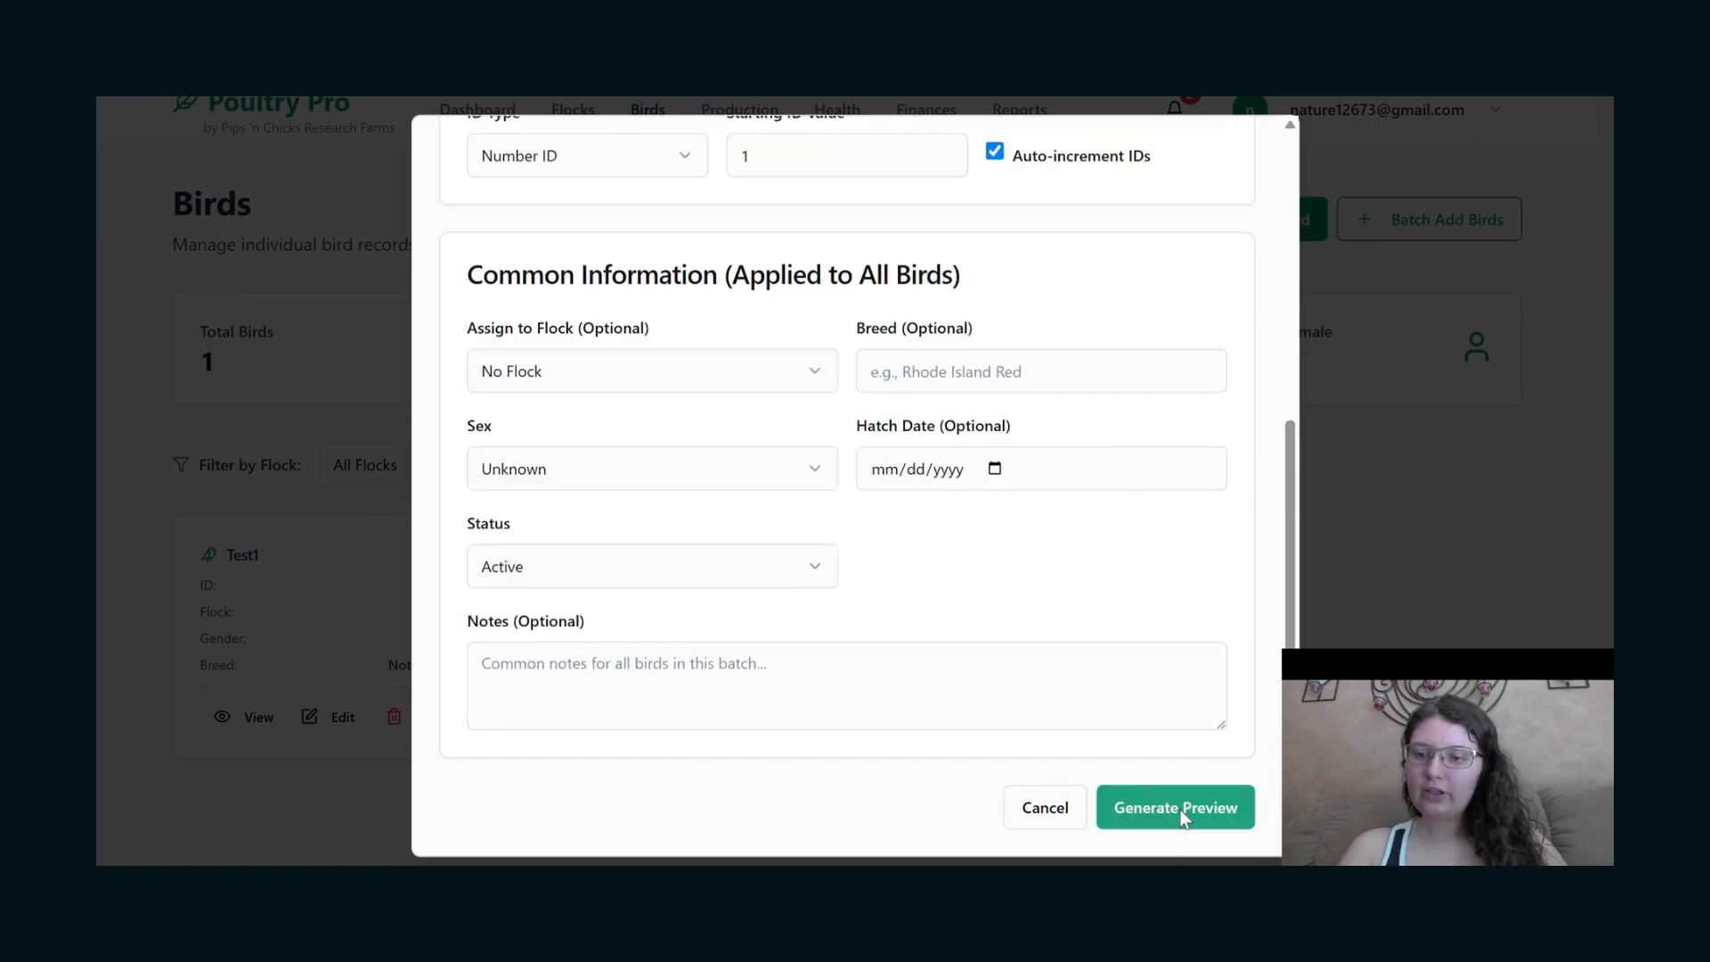
pyautogui.scroll(-1, 1060, 684)
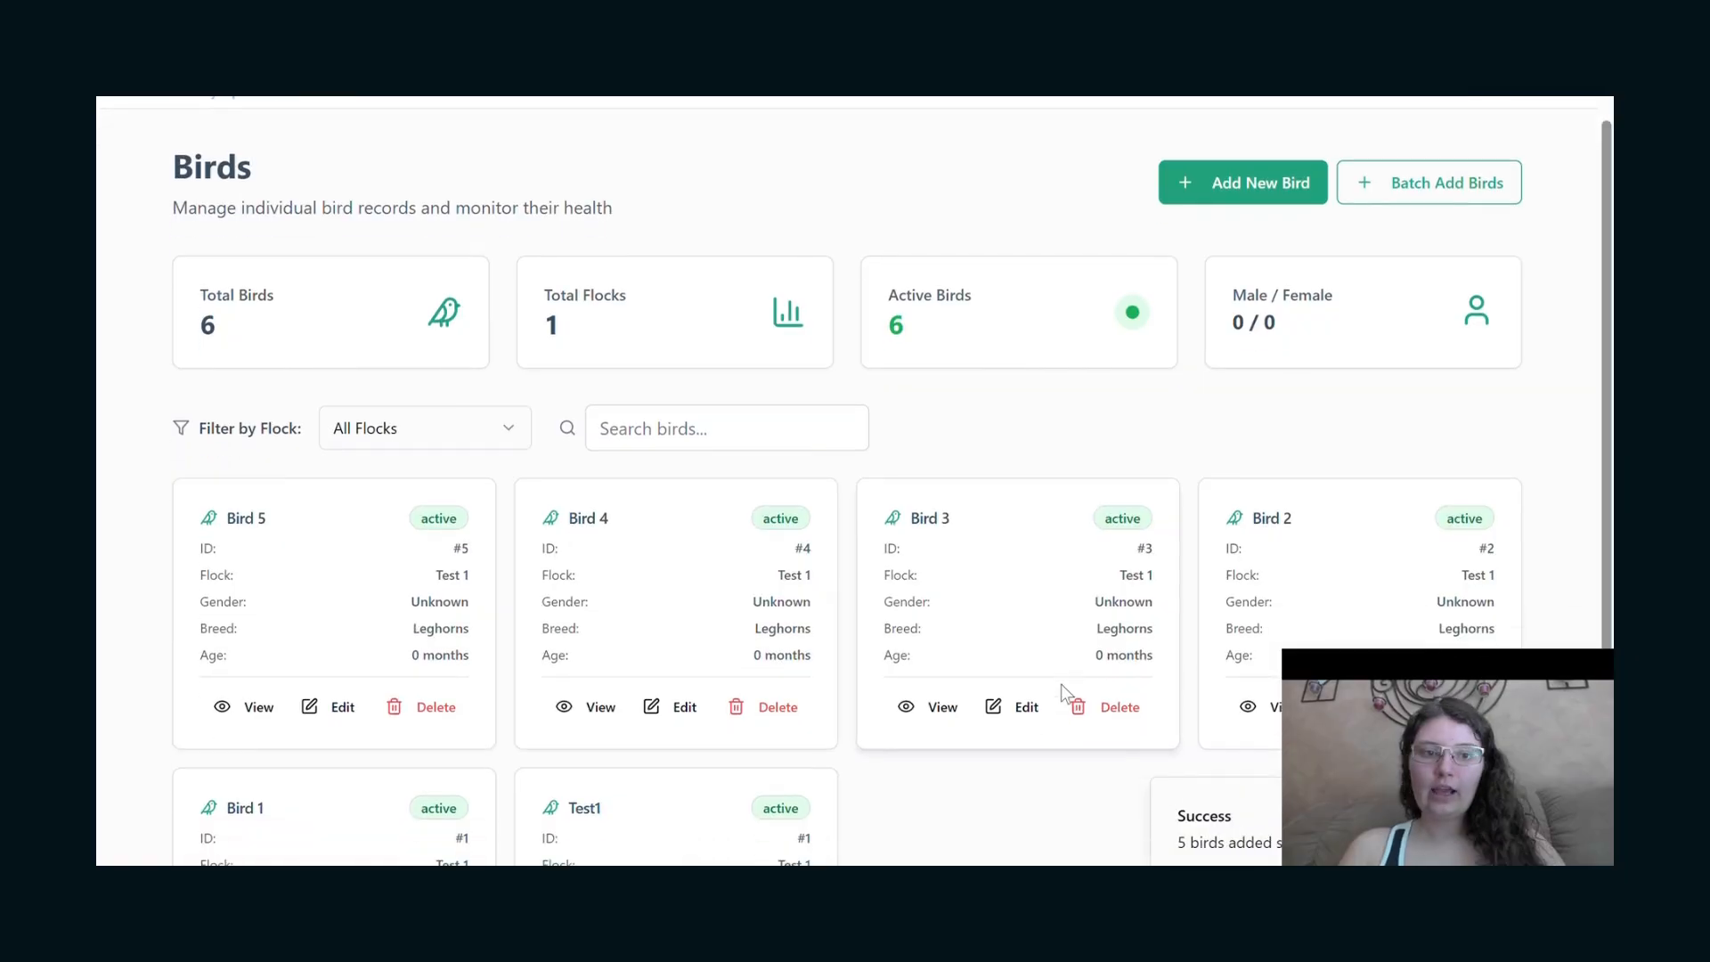
pyautogui.scroll(-1, 1060, 684)
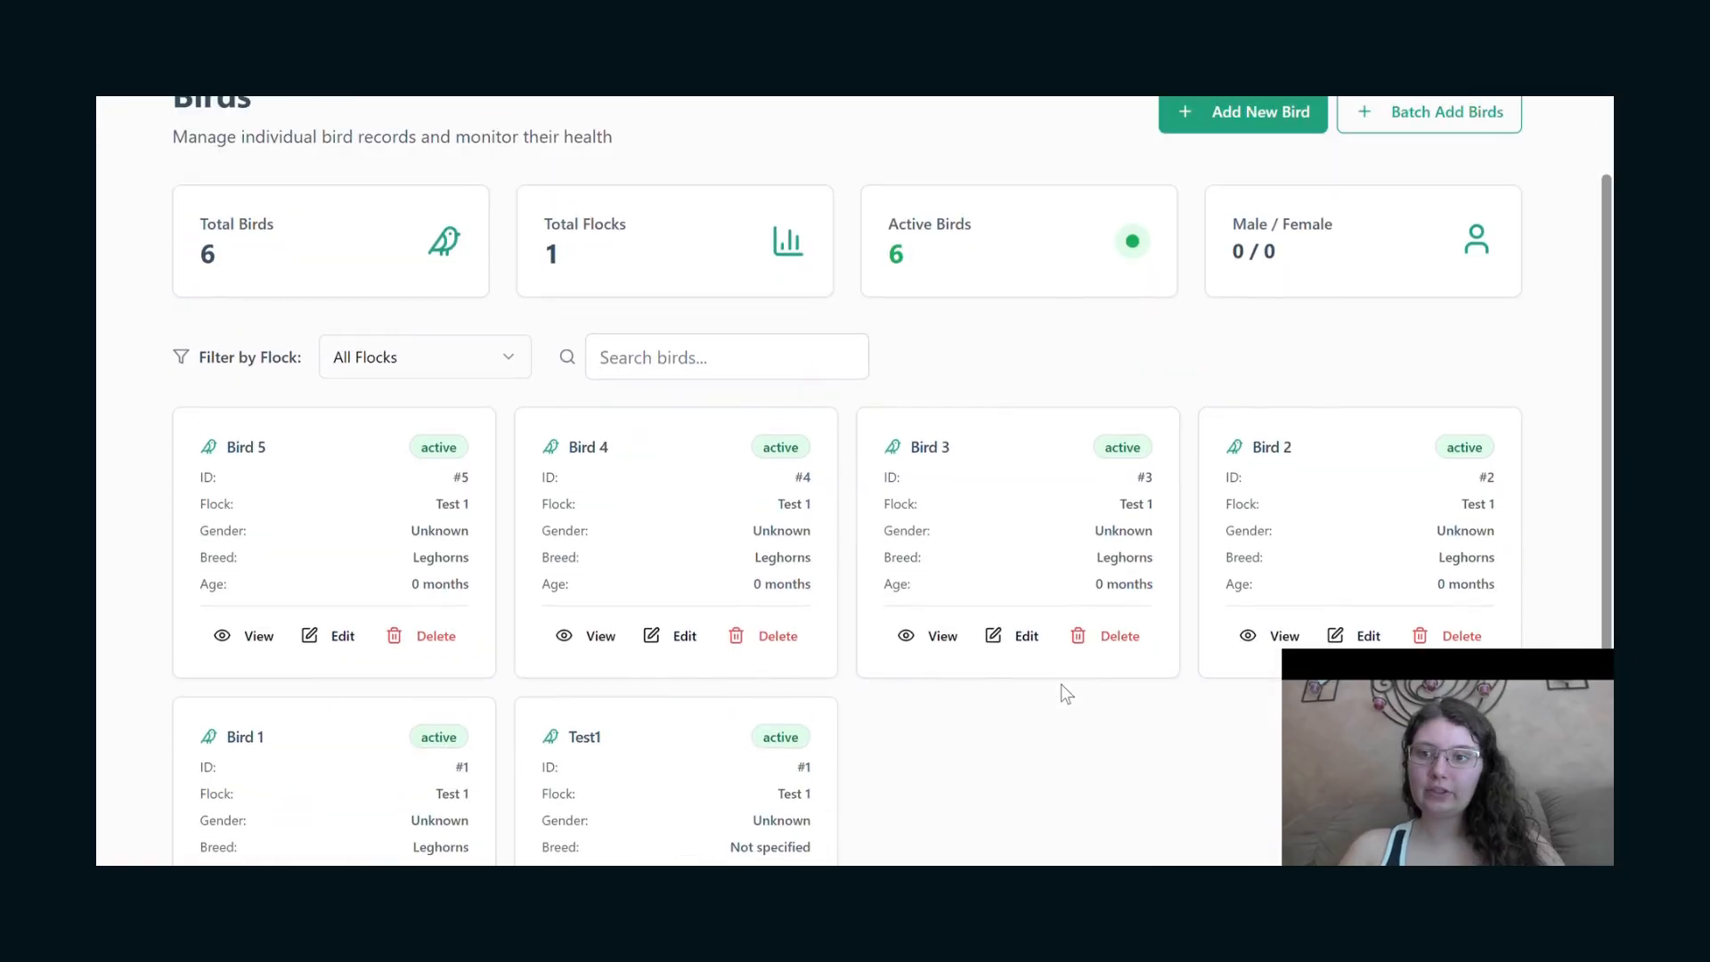
pyautogui.scroll(2, 1061, 684)
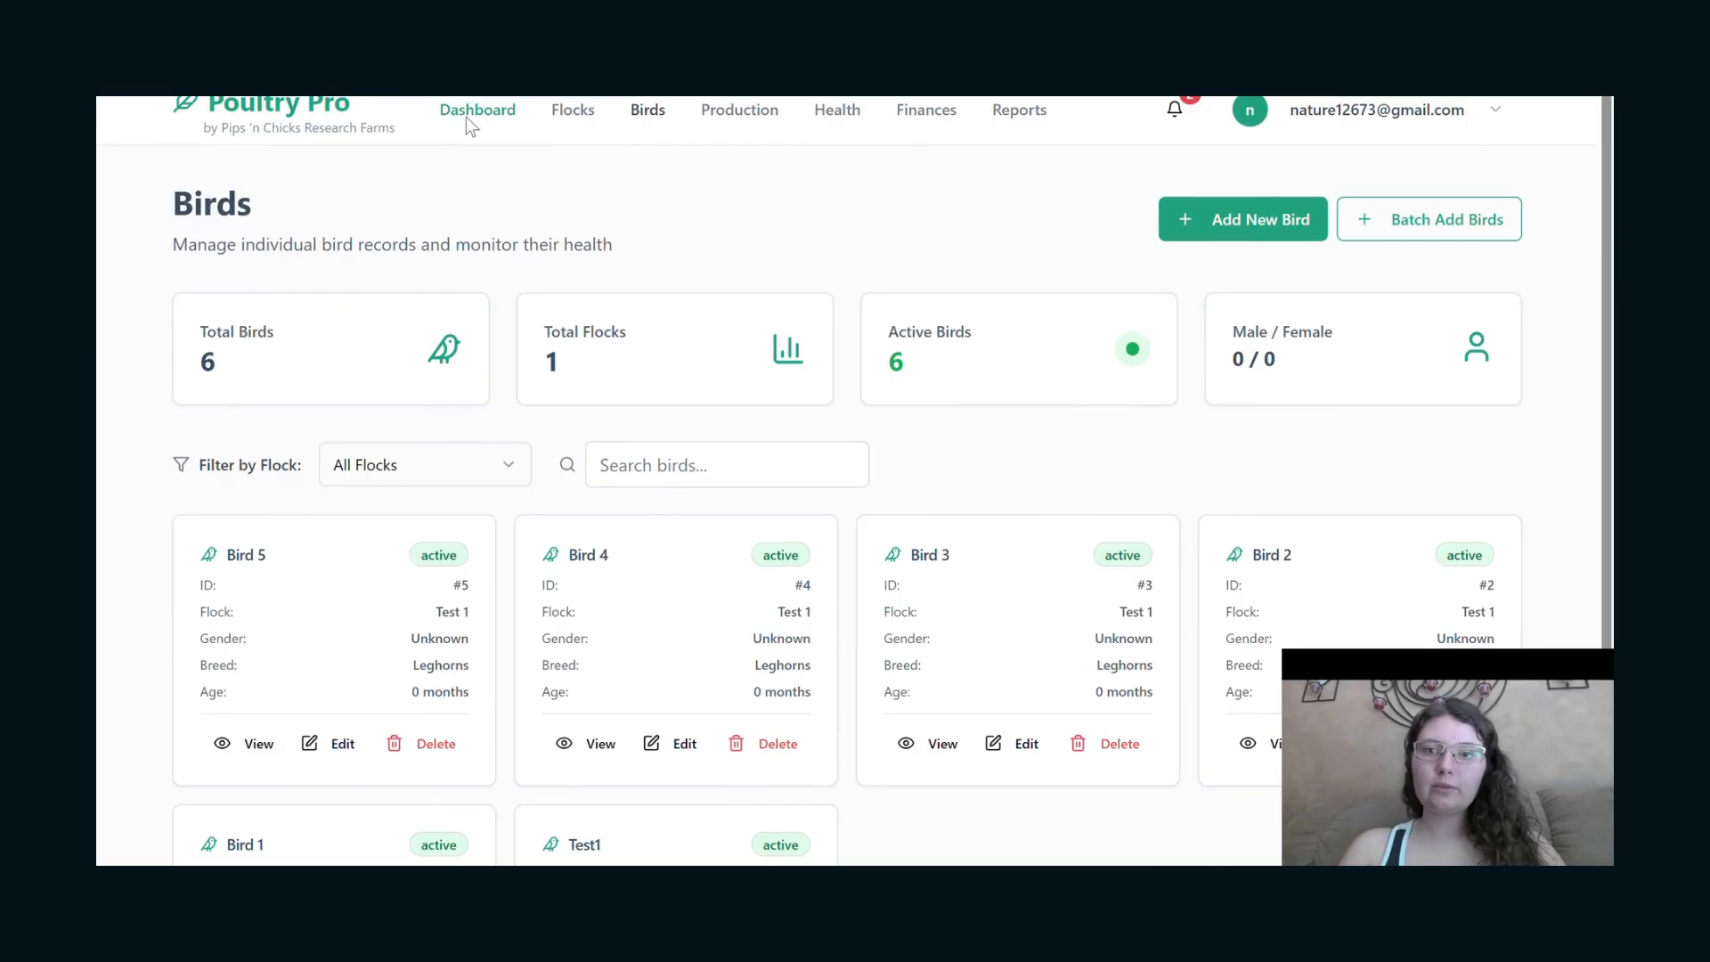
# Return to the Dashboard and review the quick actions, upcoming tasks, subscription usage and today's overview.
pyautogui.click(470, 111)
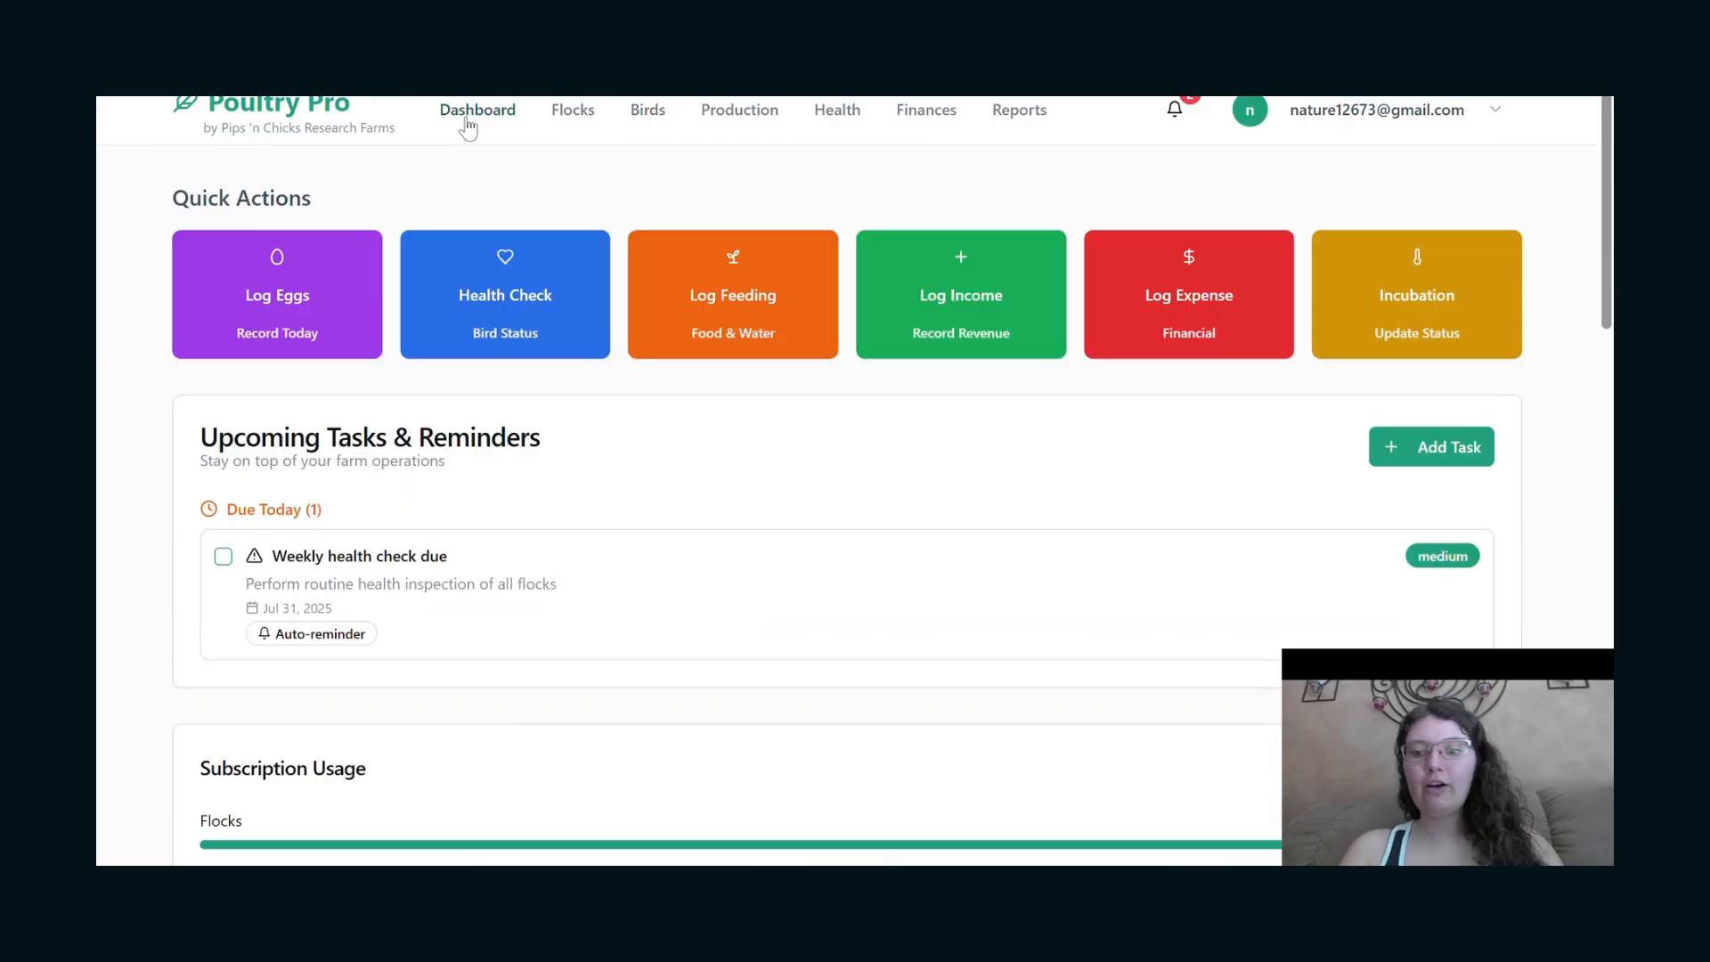
pyautogui.scroll(-2, 919, 516)
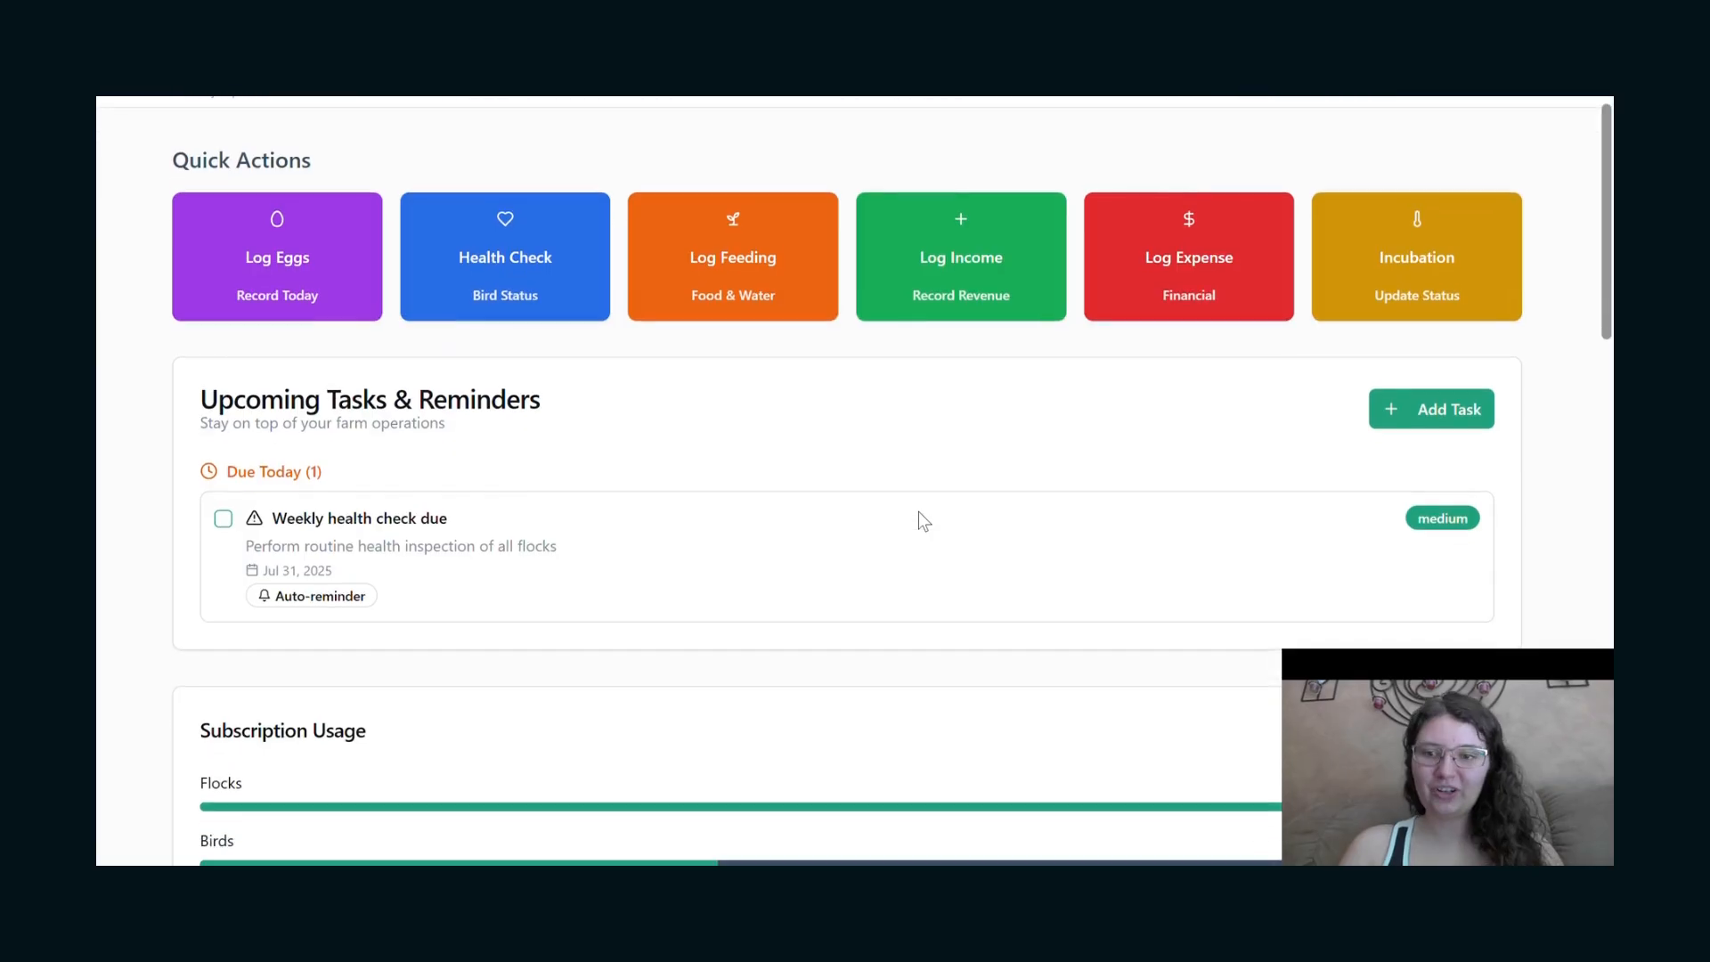
pyautogui.scroll(-5, 919, 515)
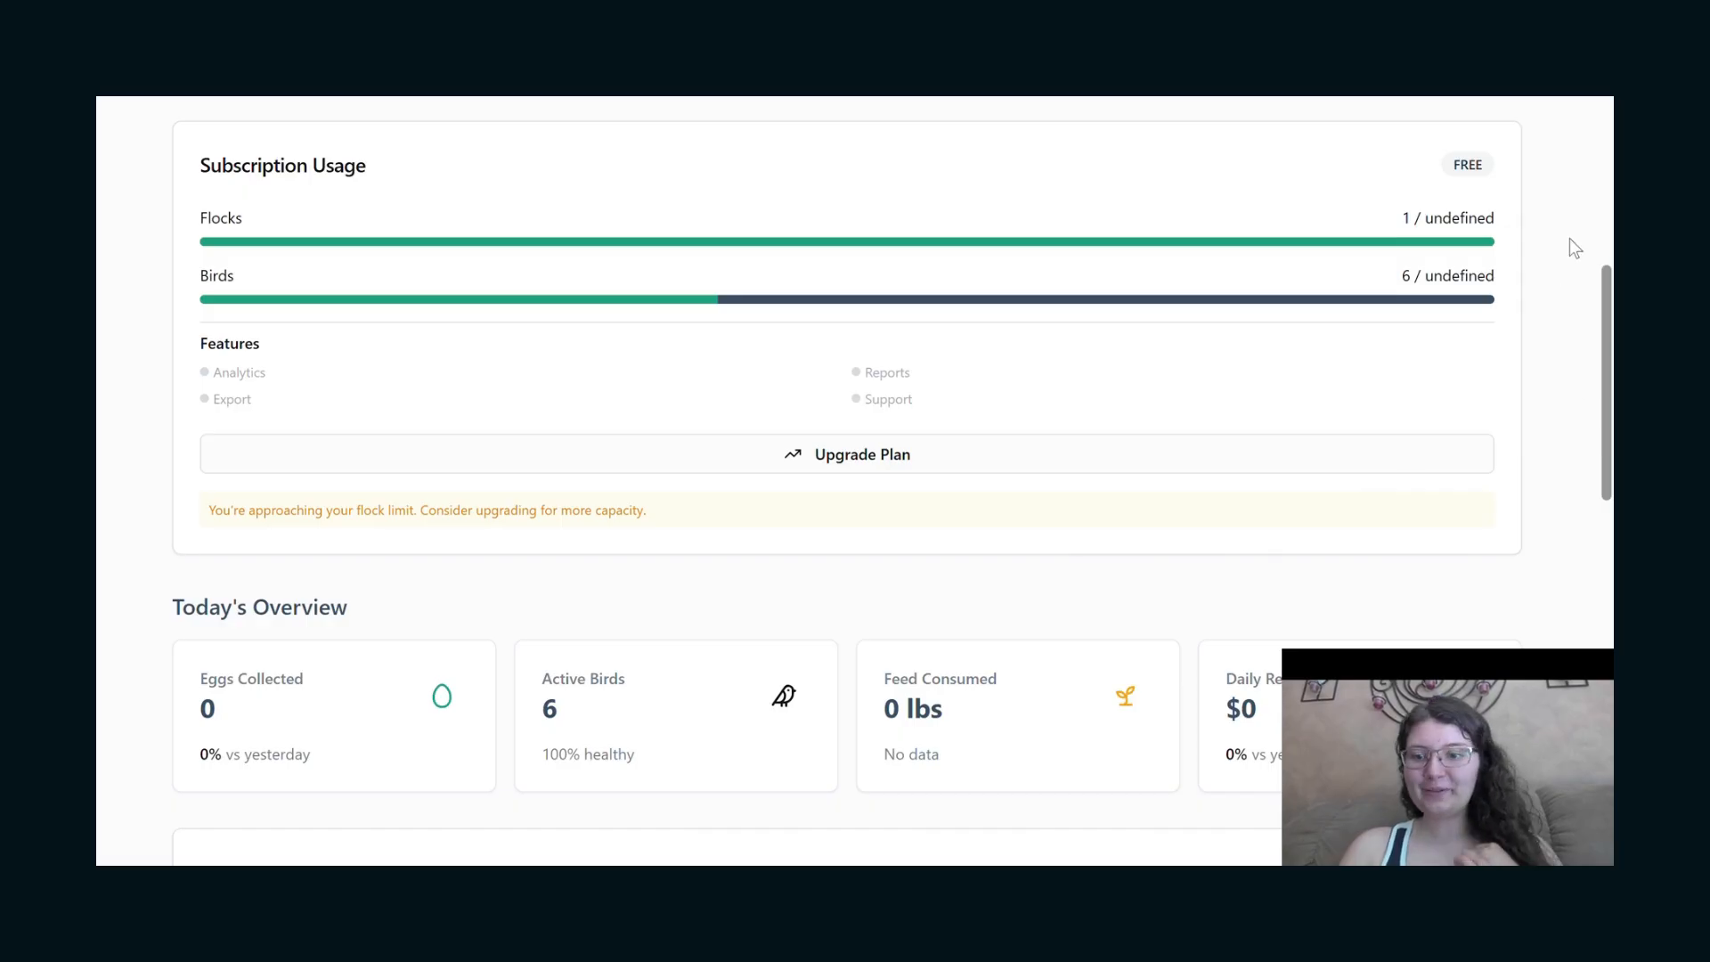
pyautogui.scroll(5, 1574, 247)
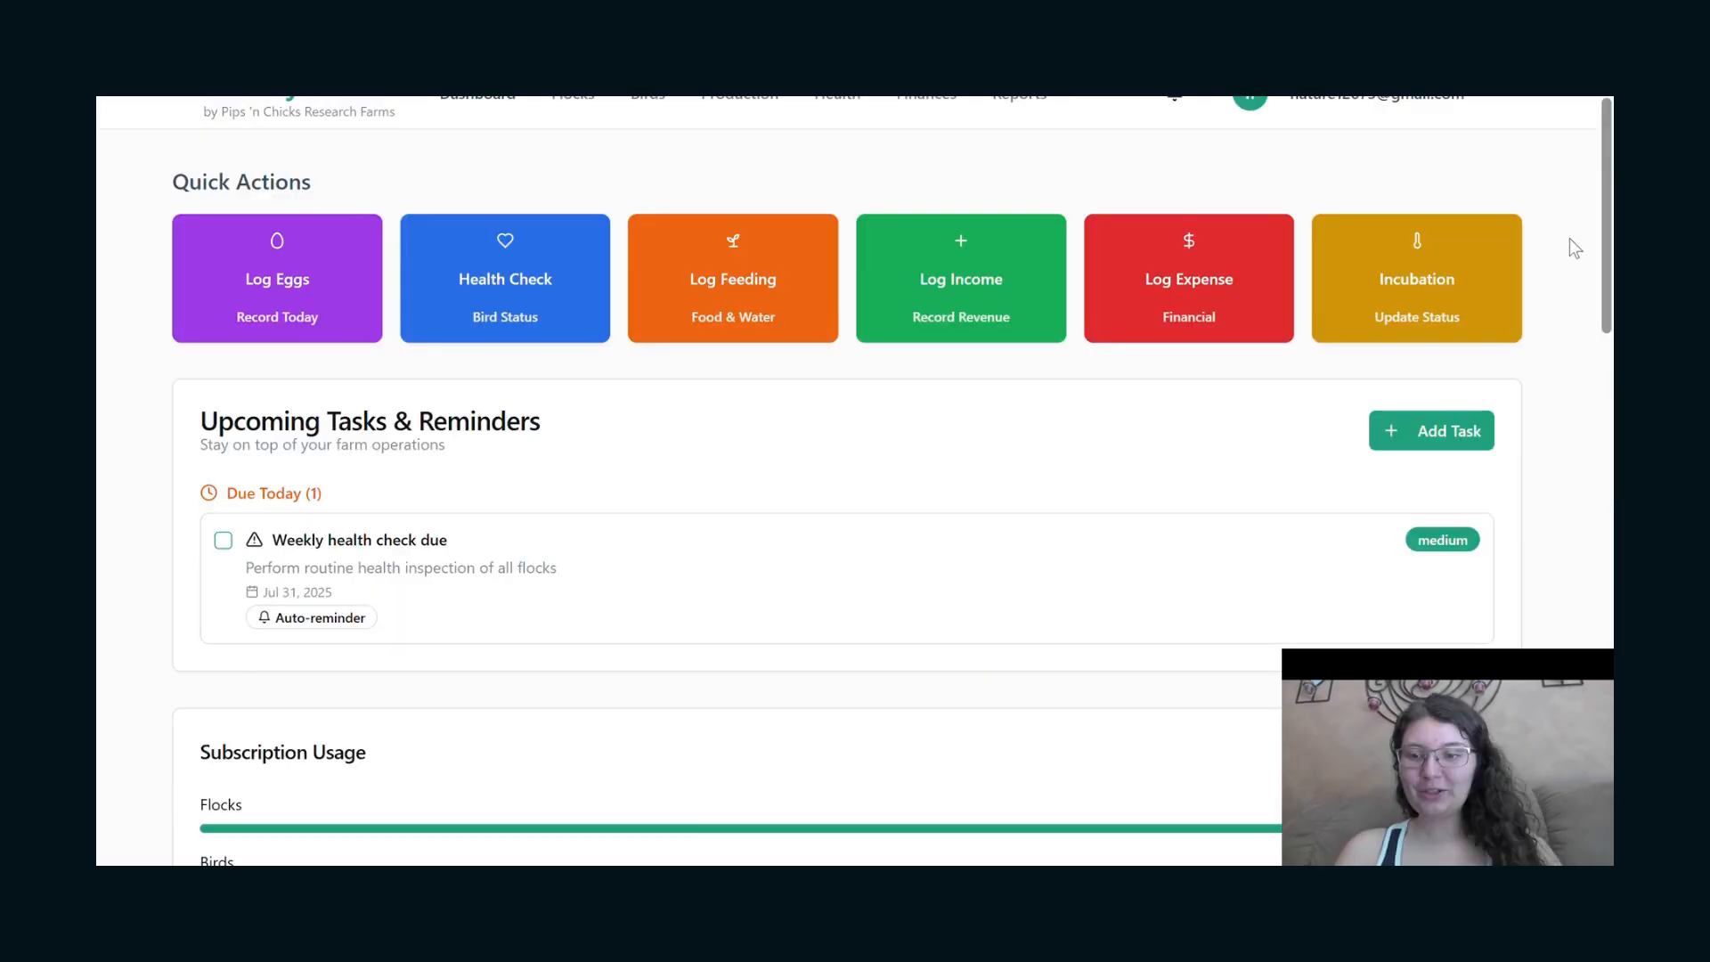
pyautogui.scroll(1, 1569, 238)
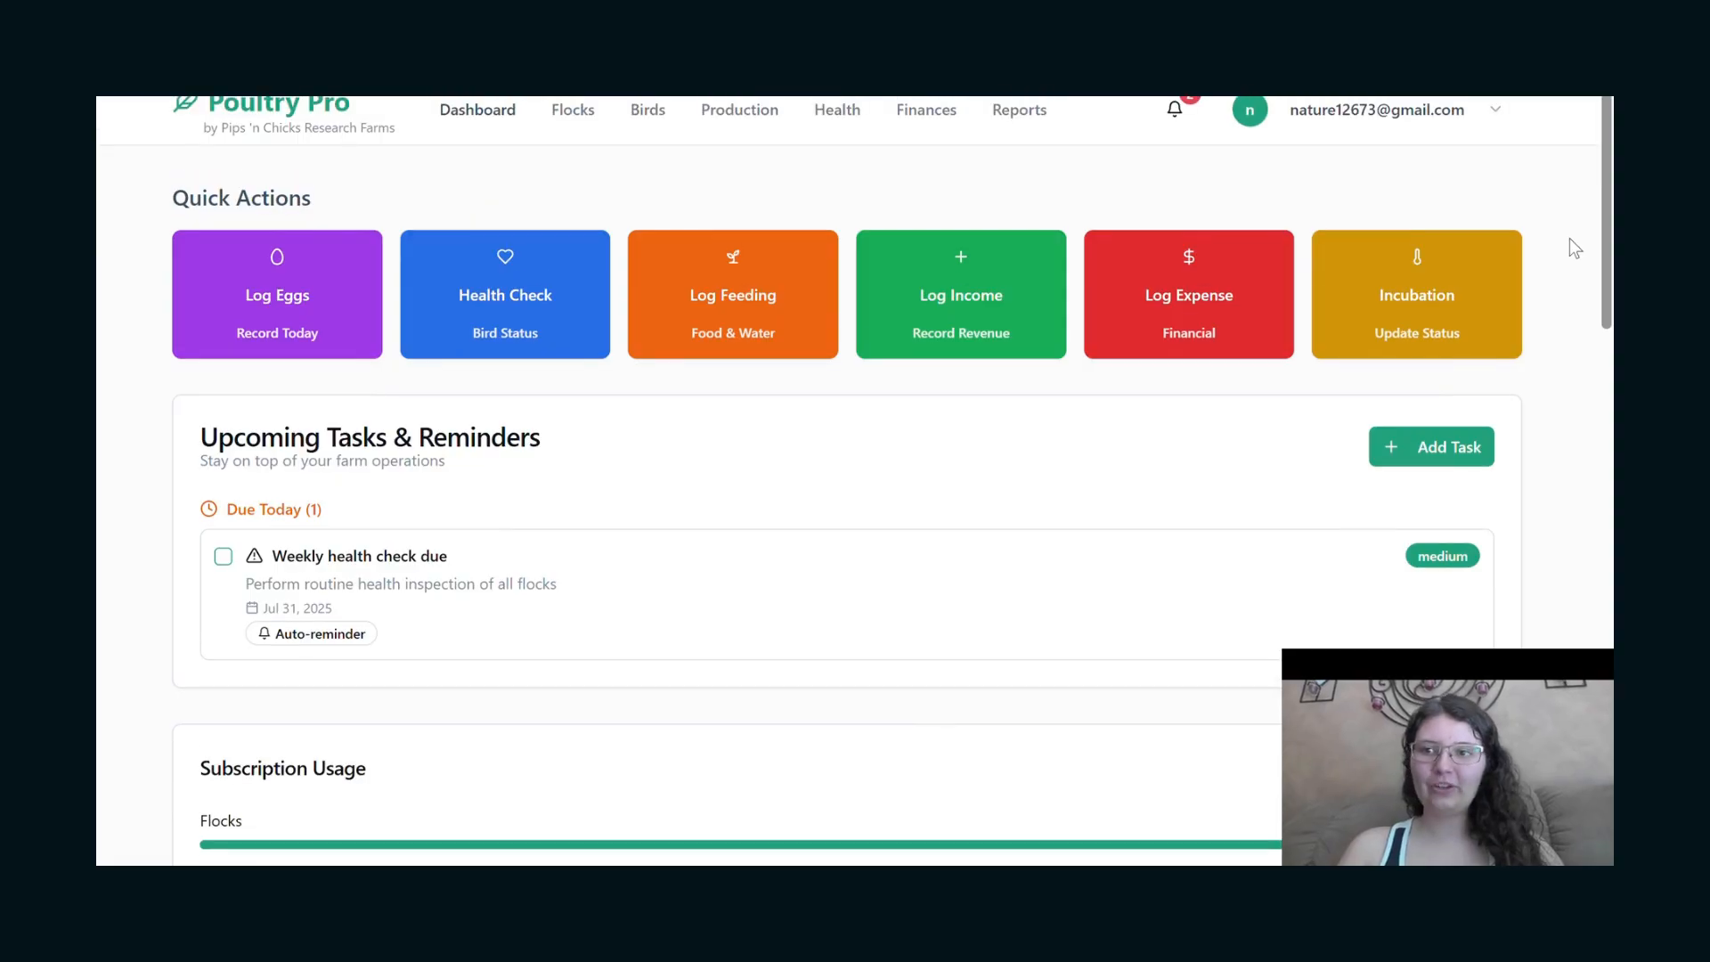